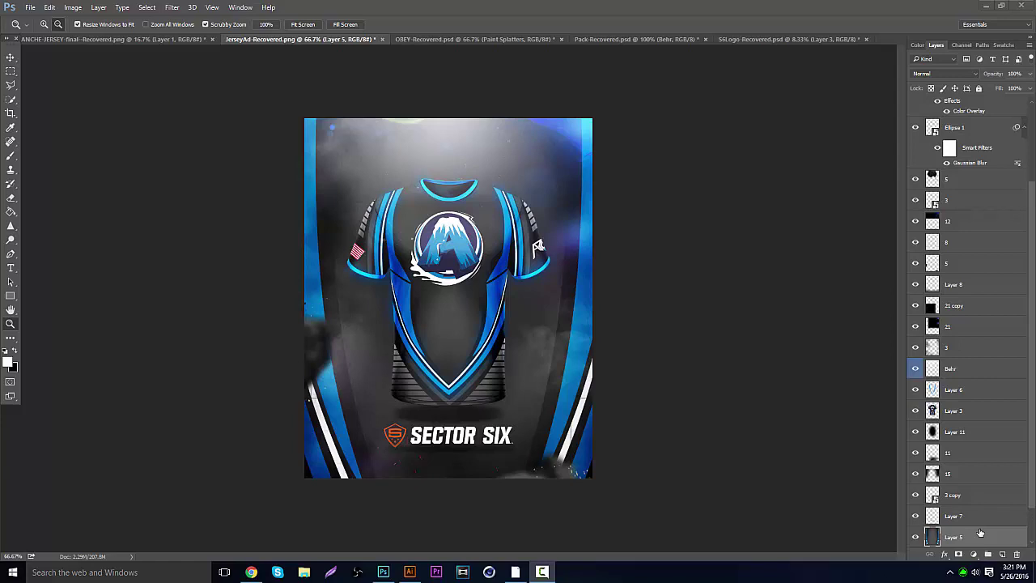
Check the OBEY pack document, collapse its Explosion layer group, and return to the finished JerseyAd design.
click(11, 58)
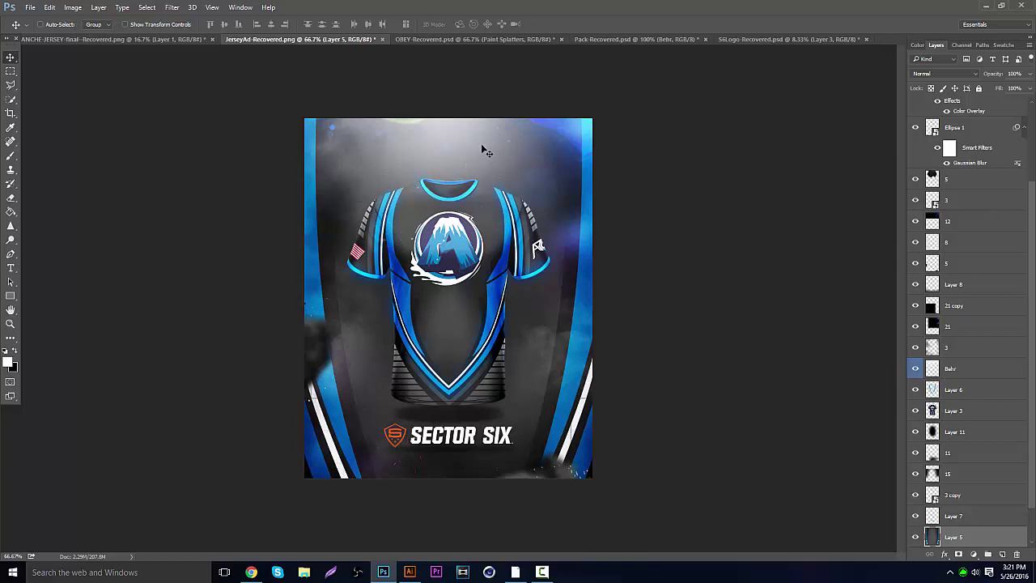
click(446, 39)
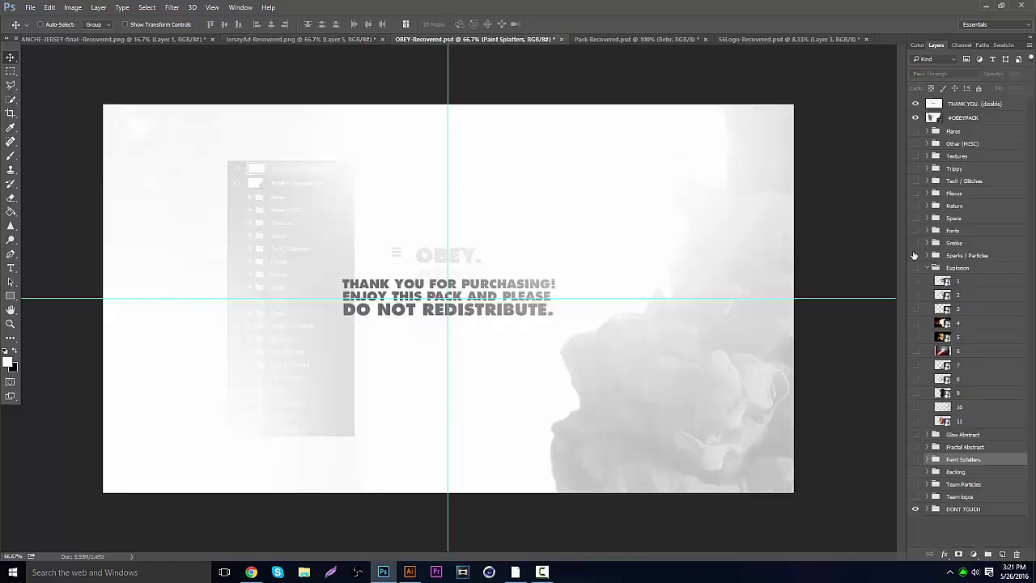
click(928, 268)
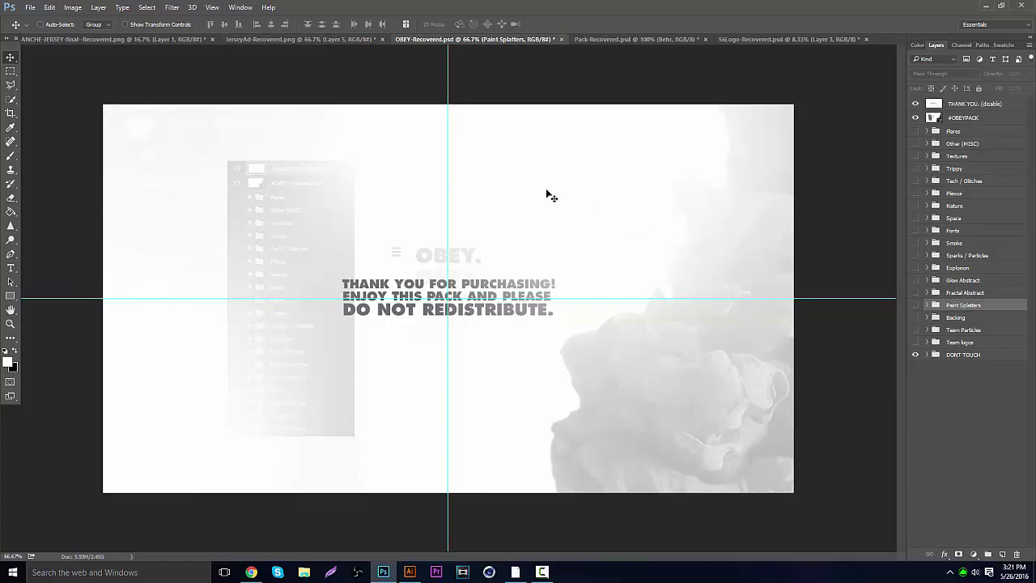
click(277, 38)
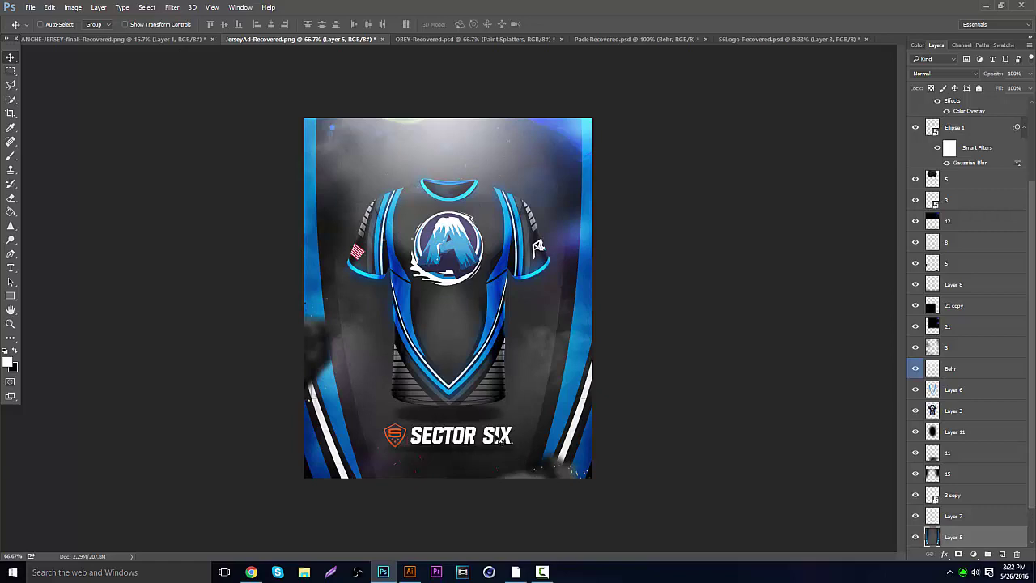
Create a new blank document 800 pixels wide and 1000 pixels high.
click(30, 7)
key(Escape)
key(ctrl+n)
key(Tab)
key(Tab)
text(800)
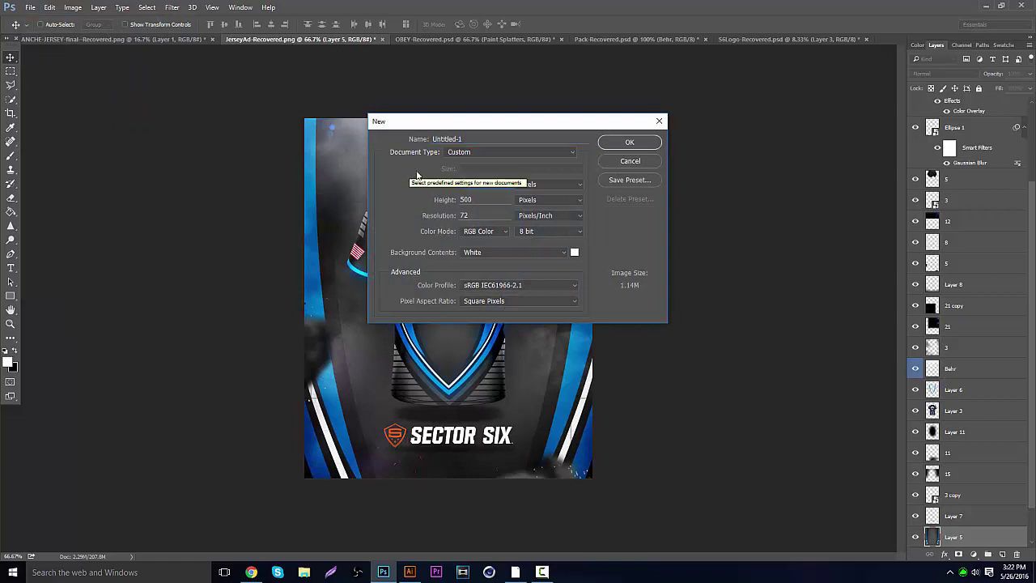
key(Tab)
text(1000)
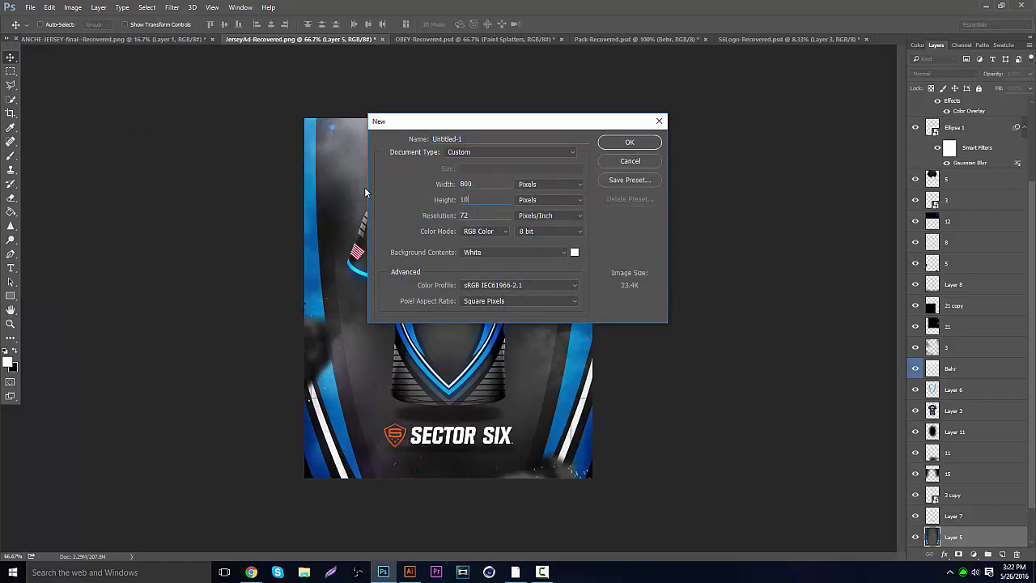
key(Return)
Fill the new document's background with black.
click(10, 324)
drag(382, 271, 427, 284)
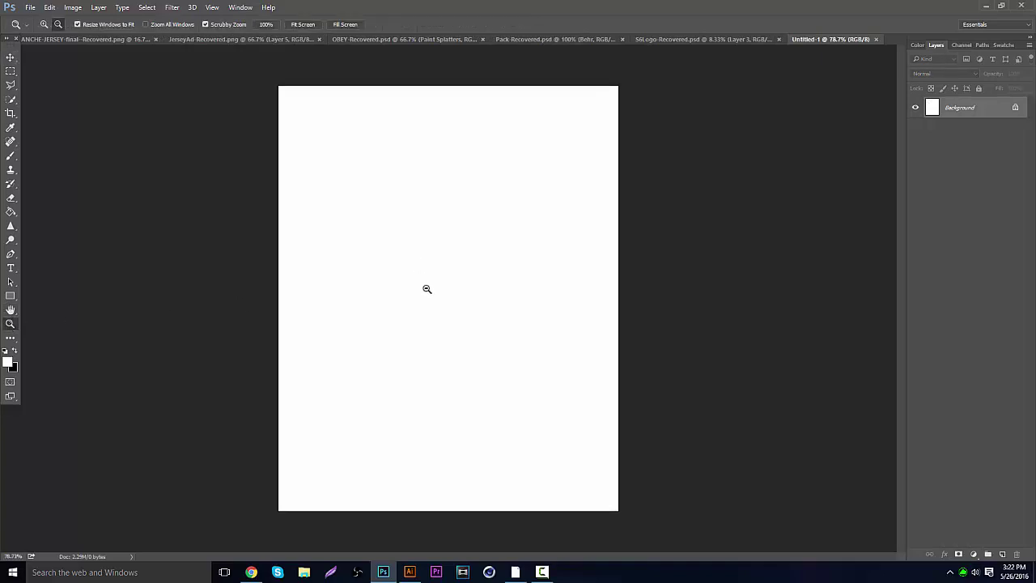
key(ctrl+BackSpace)
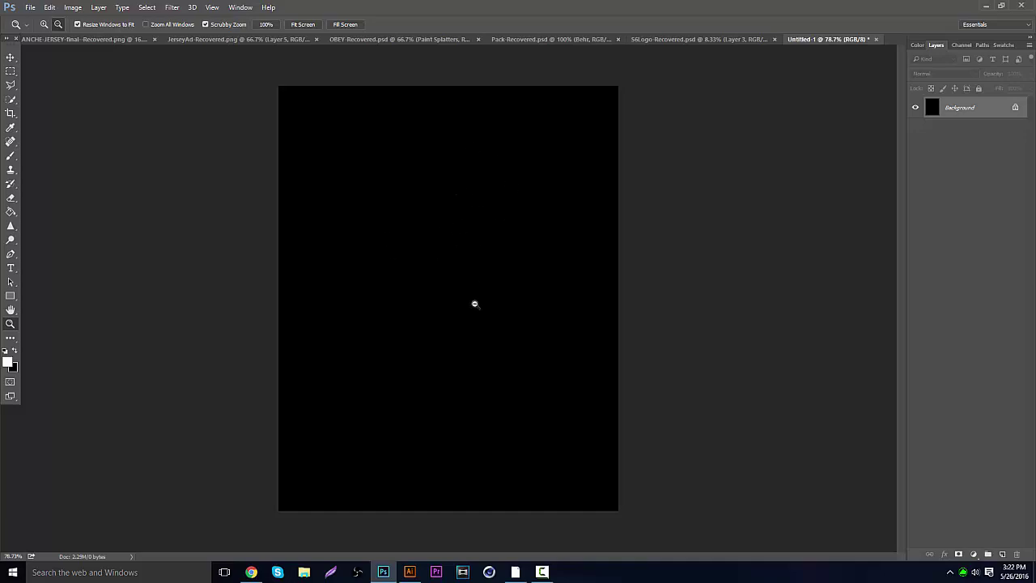
Copy the front jersey layer from the jersey file into the new 800 × 1000 document.
click(112, 39)
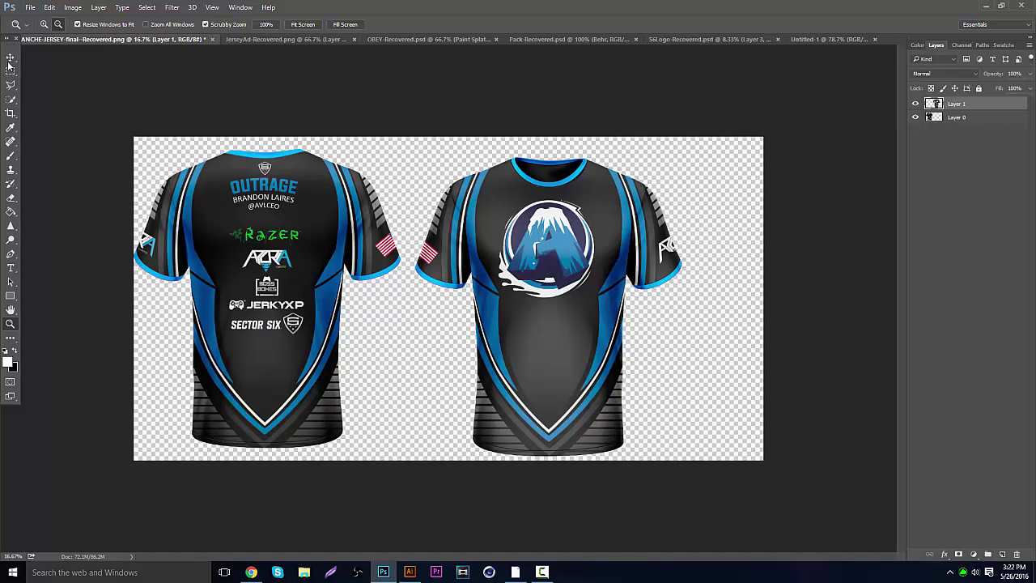
click(11, 58)
drag(412, 219, 811, 39)
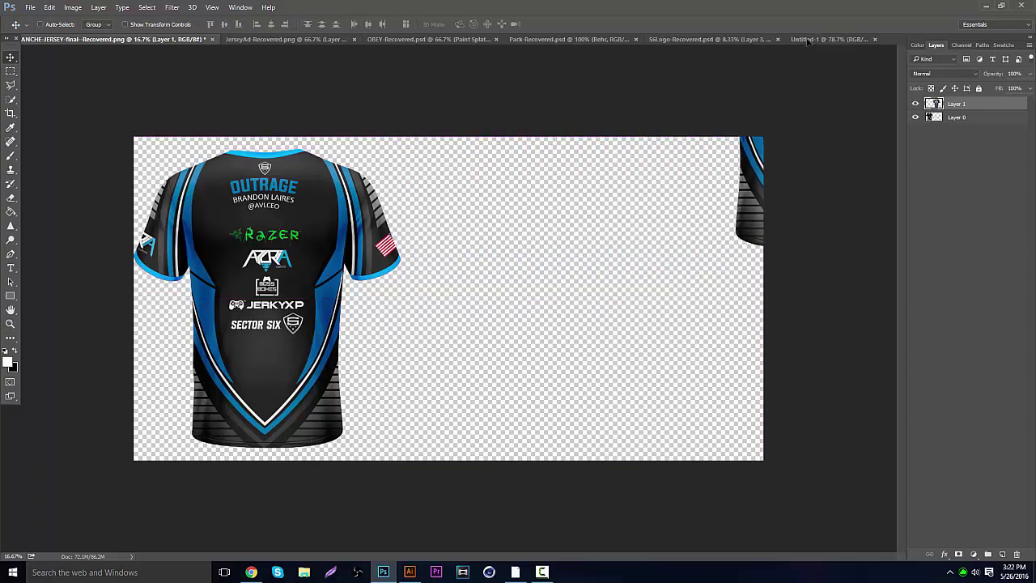
drag(808, 40, 288, 314)
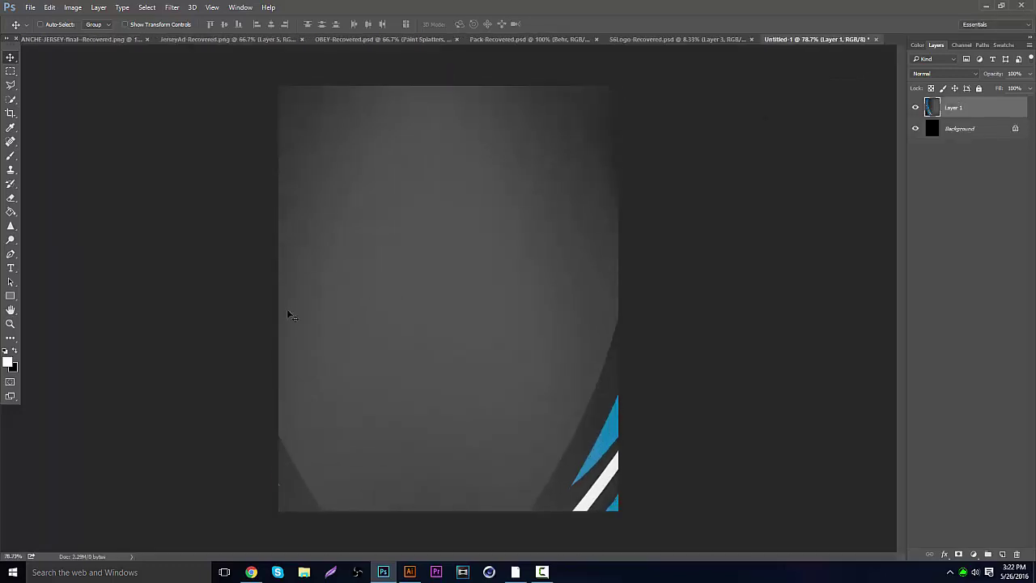
Narrow the oversized jersey copy to about 65% width and centre it horizontally so its blue stripes frame both sides of the canvas.
click(12, 325)
drag(423, 315, 488, 271)
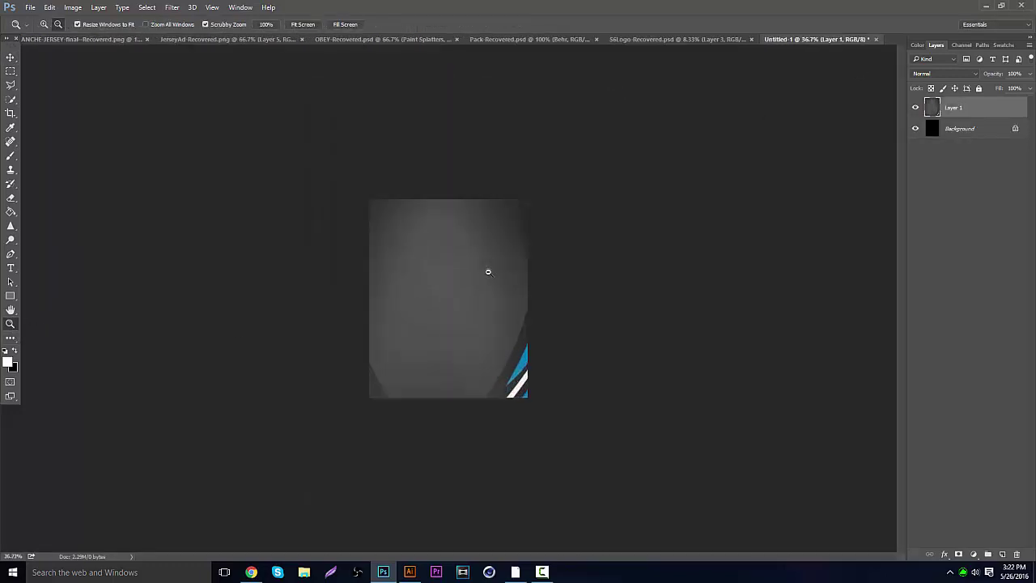
key(v)
drag(416, 267, 590, 217)
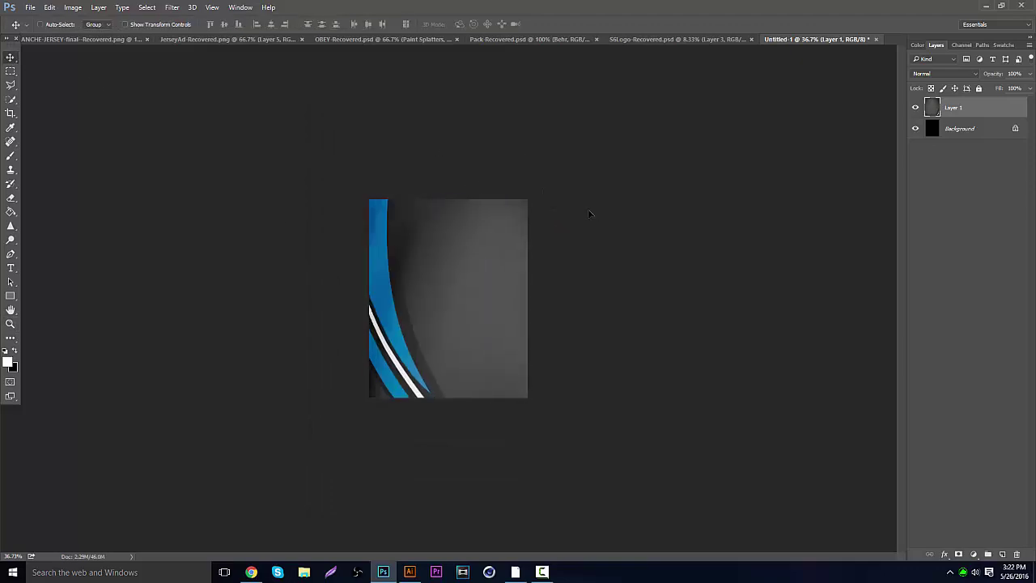
key(ctrl+t)
drag(789, 206, 619, 207)
drag(495, 209, 531, 210)
drag(658, 208, 621, 207)
drag(517, 219, 536, 219)
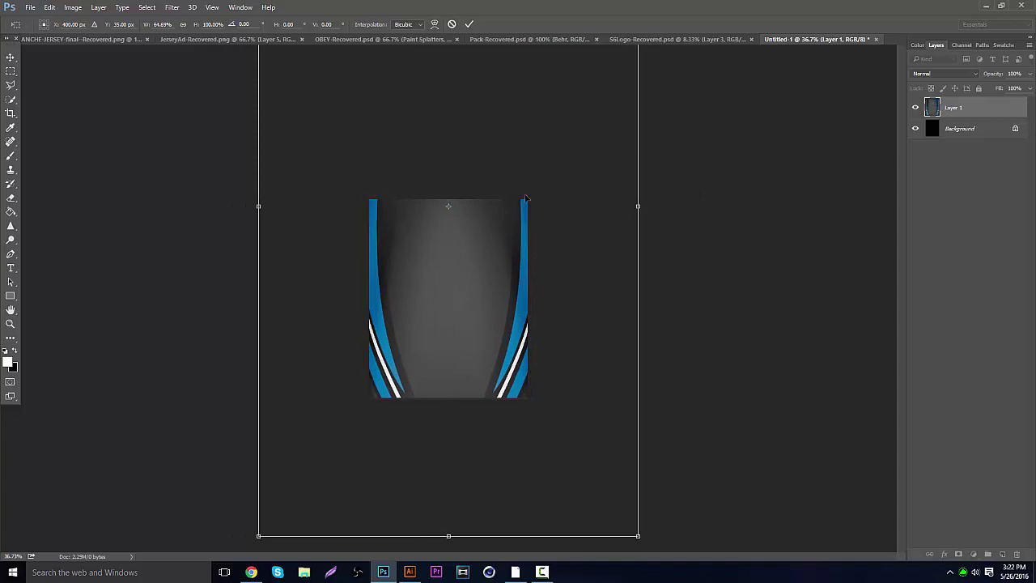
key(Return)
Bring a second copy of the front jersey from the jersey file into the new document.
click(11, 323)
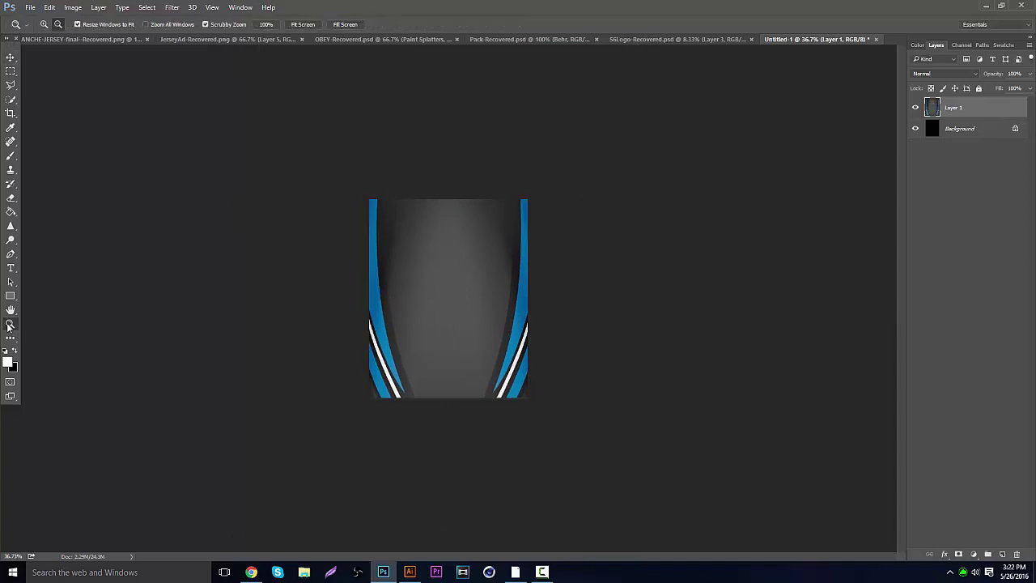
drag(423, 263, 507, 273)
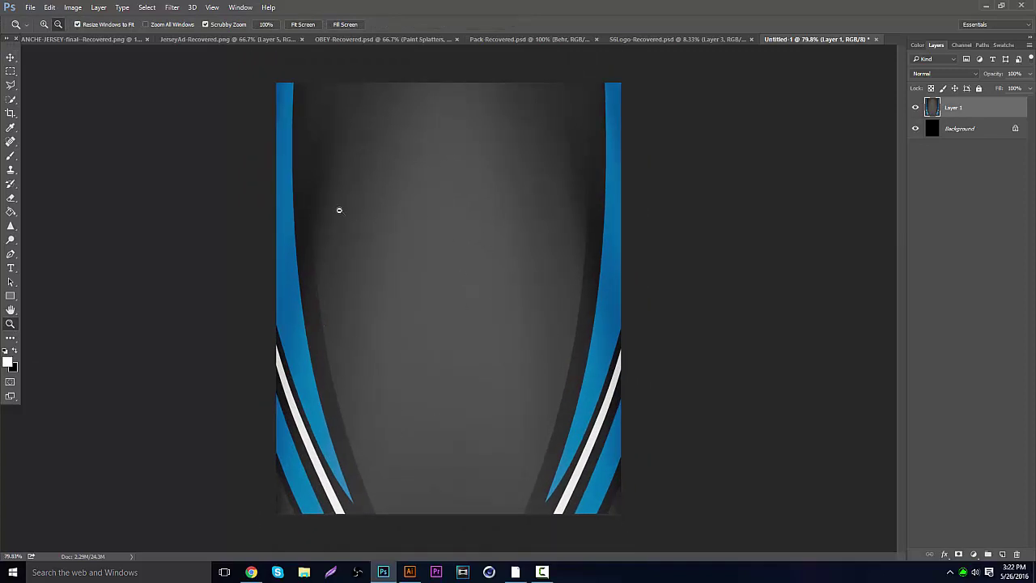
click(82, 38)
click(10, 57)
drag(588, 139, 340, 408)
Scale the second jersey copy to about 18% and place it horizontally centred, slightly above the middle of the canvas.
key(ctrl+t)
drag(407, 79, 366, 292)
drag(212, 110, 640, 416)
drag(713, 484, 591, 346)
drag(624, 439, 308, 184)
drag(613, 126, 428, 307)
drag(402, 355, 504, 356)
drag(555, 309, 516, 185)
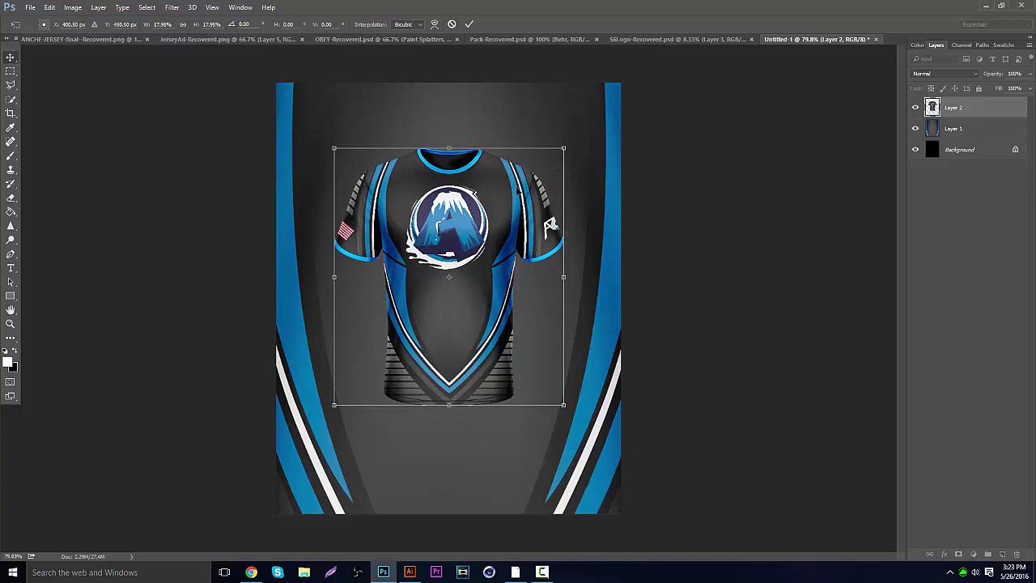
key(Return)
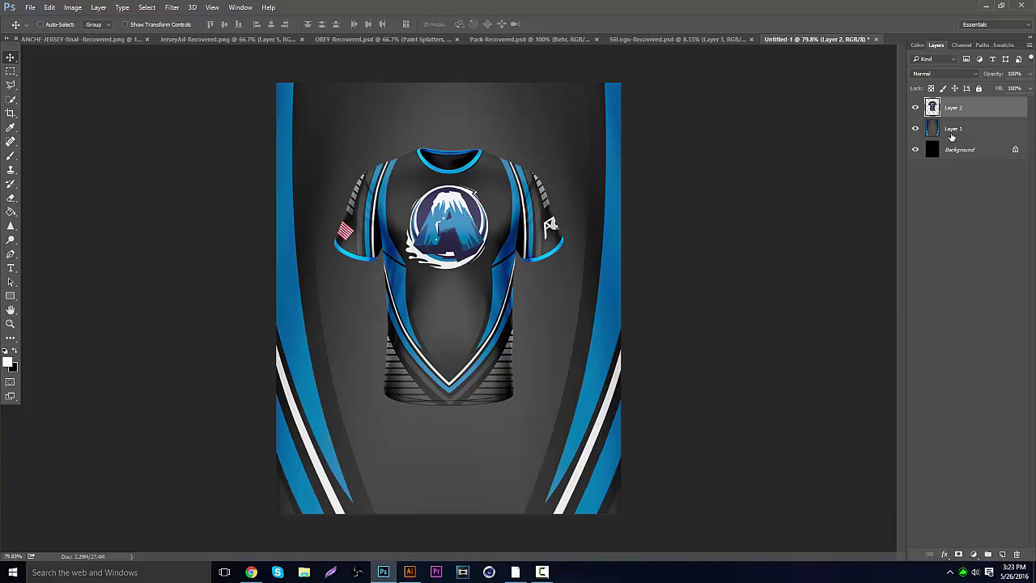
On a new layer beneath the small jersey, draw a black ellipse about 304 × 48 px and place it just below the hem.
click(957, 130)
click(1003, 554)
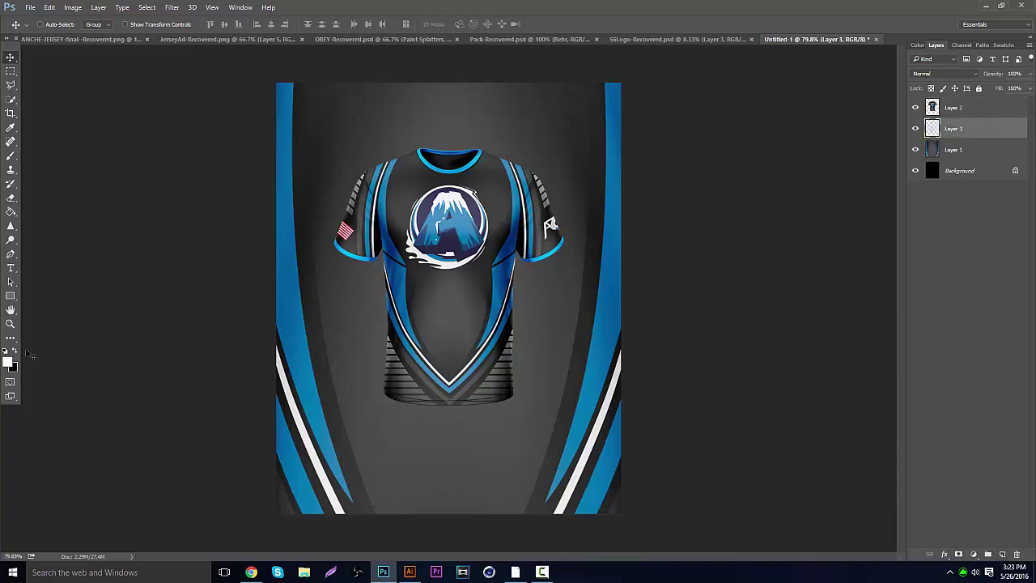
click(10, 323)
drag(443, 434, 473, 425)
scroll(474, 425, down, 1)
drag(11, 295, 53, 316)
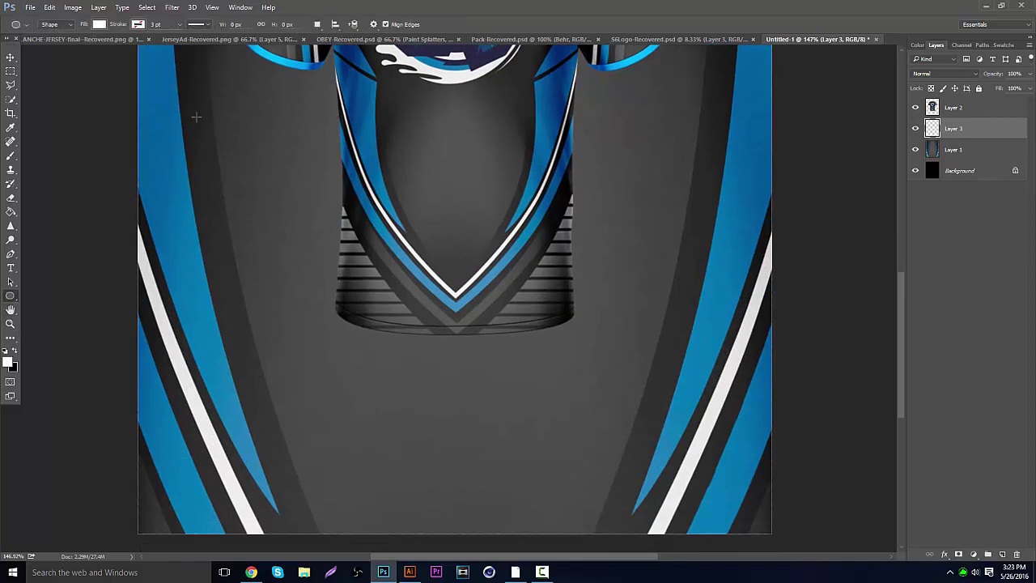
click(15, 349)
drag(334, 308, 575, 346)
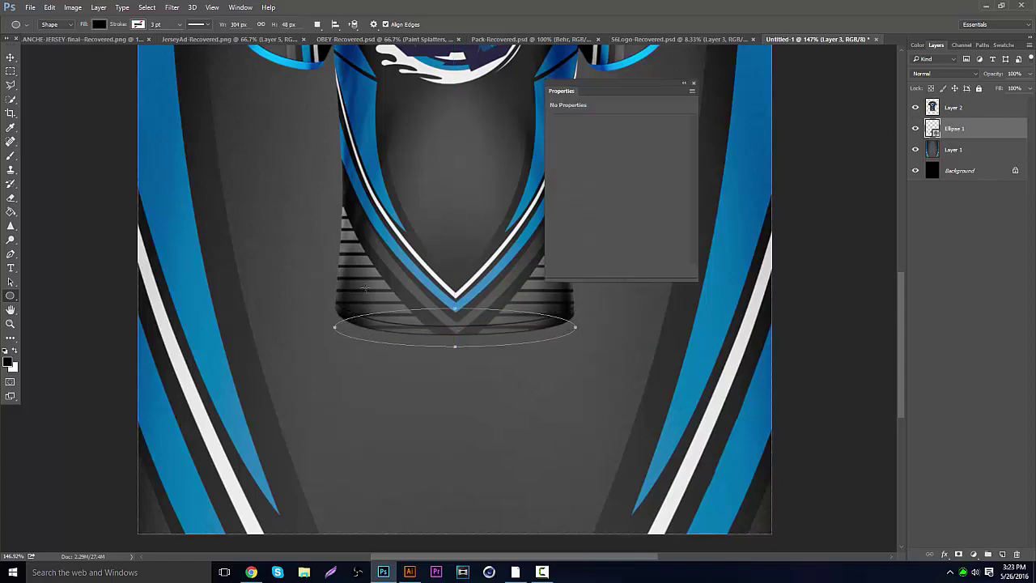
click(11, 58)
drag(411, 202, 430, 246)
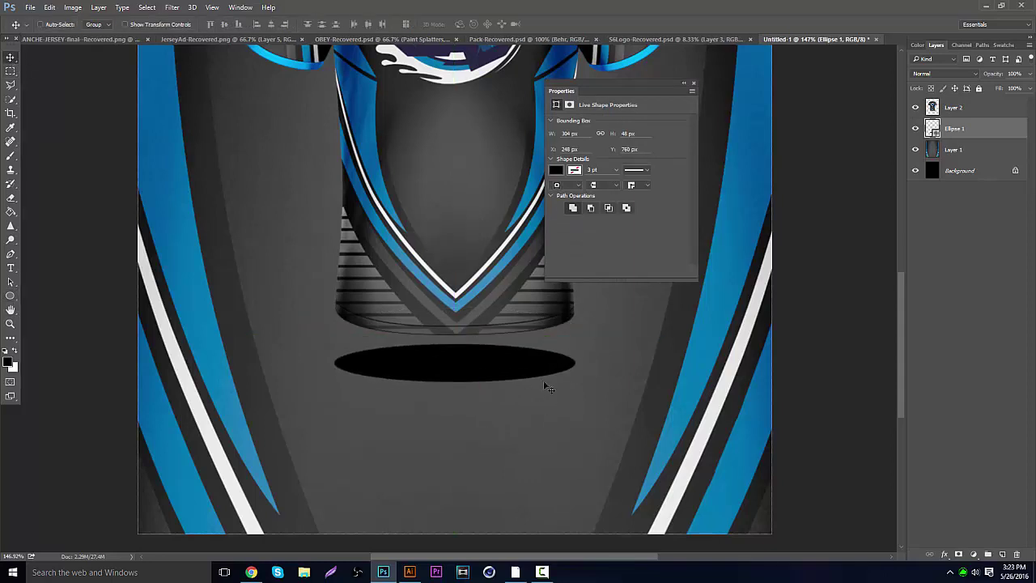
Convert the ellipse to a smart object and soften it with a Gaussian Blur slightly stronger than 5 pixels.
click(171, 7)
mouse_move(259, 127)
click(360, 166)
click(501, 219)
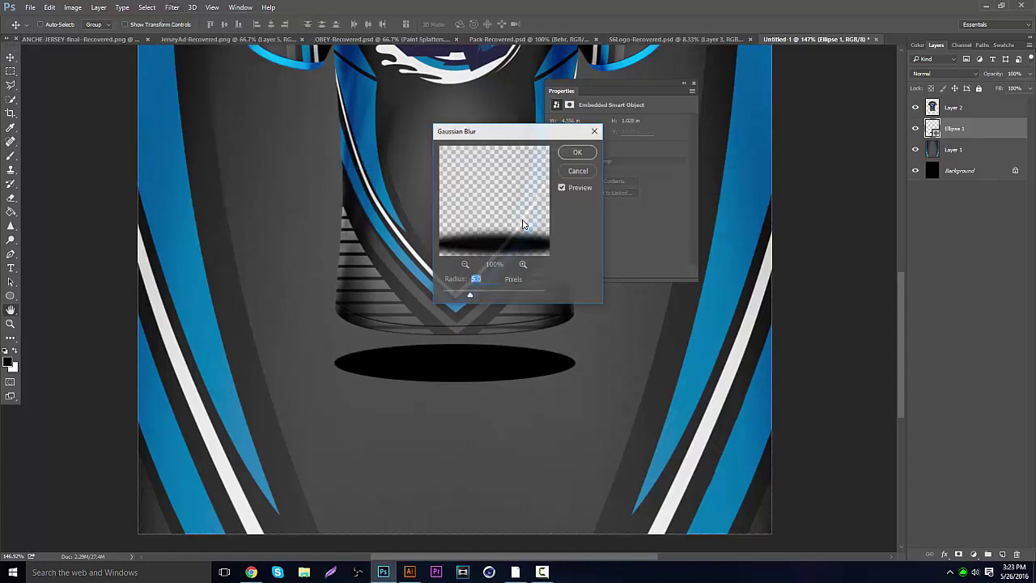
mouse_move(469, 296)
mouse_down()
mouse_move(485, 297)
mouse_move(473, 296)
mouse_up()
click(578, 152)
Apply a Median noise filter with a radius of 7 pixels to the blurred ellipse.
click(171, 8)
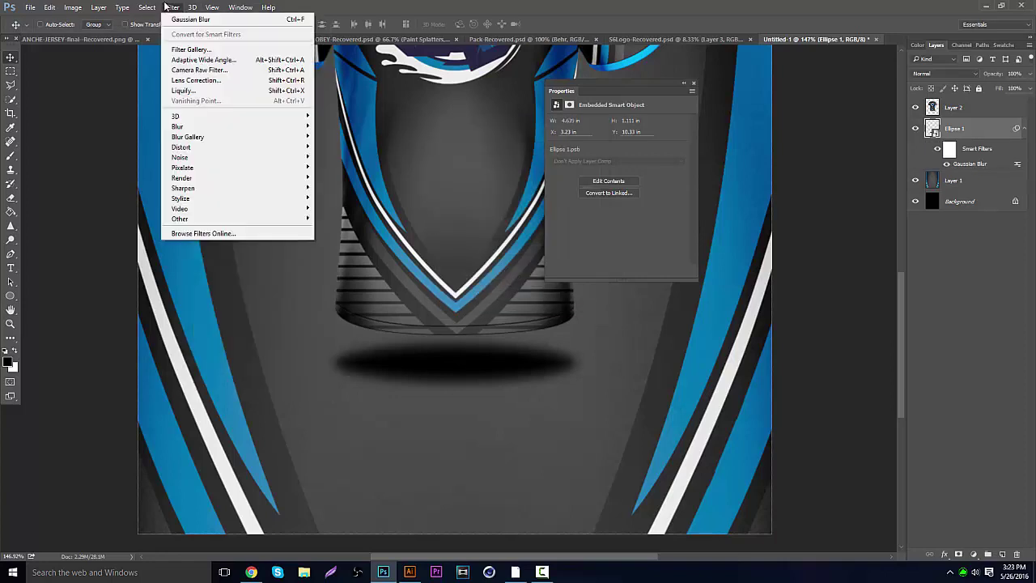
mouse_move(247, 157)
click(349, 194)
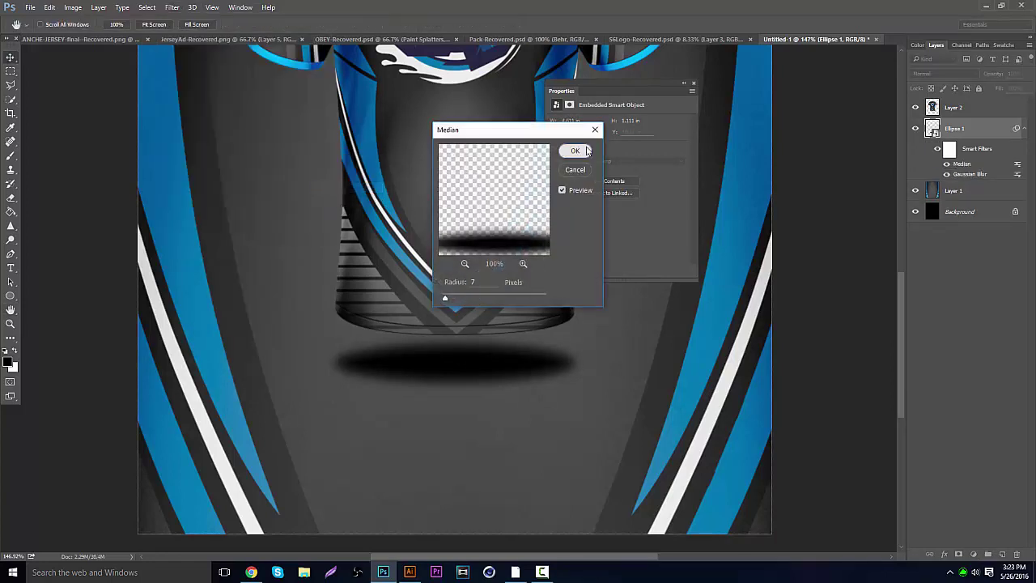
click(575, 151)
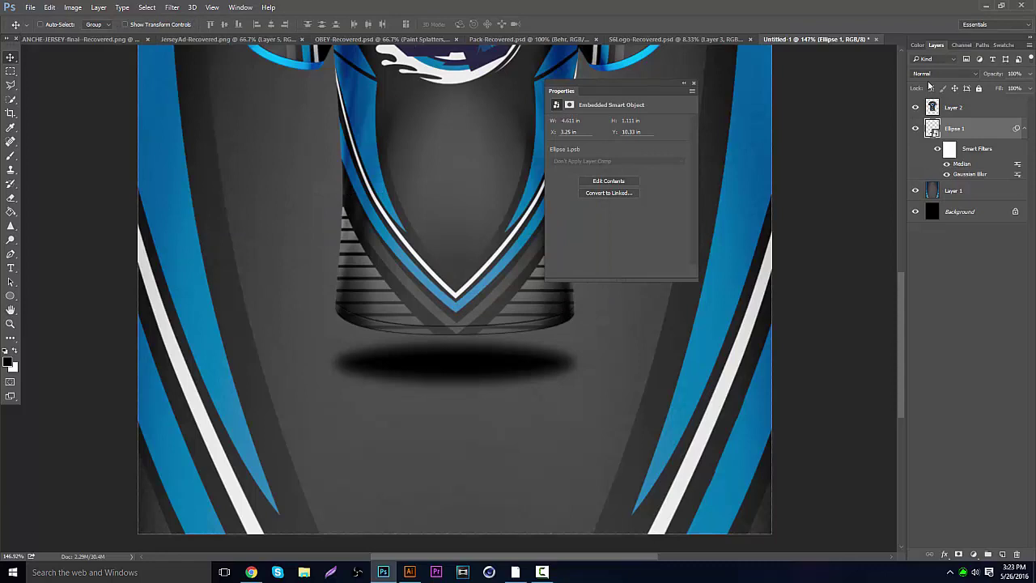
Lower the ellipse shadow's opacity to 40% and nudge it slightly closer to the jersey's hem.
click(694, 85)
click(1030, 74)
mouse_move(1012, 88)
mouse_down()
mouse_move(990, 86)
mouse_move(999, 88)
mouse_up()
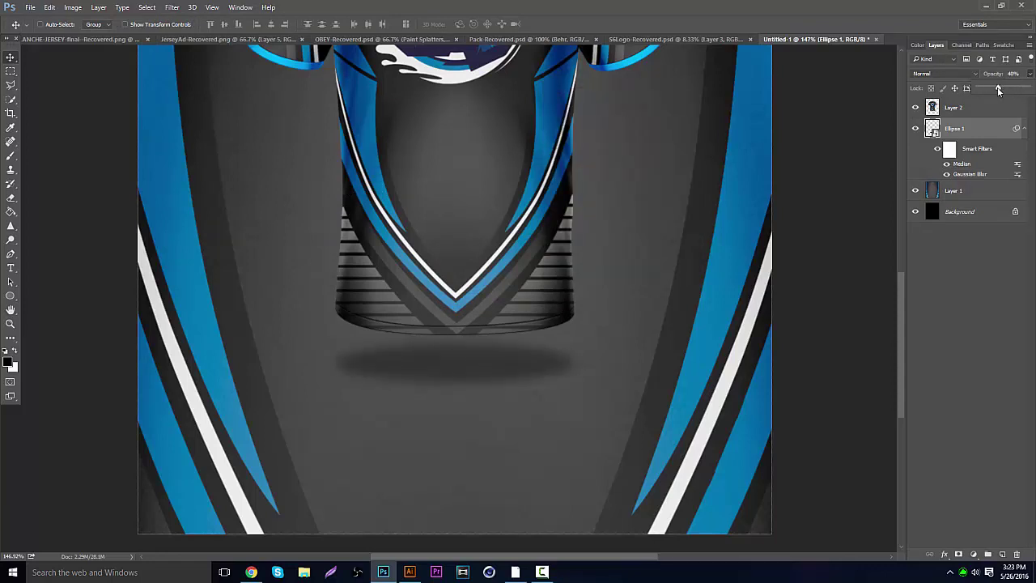
click(11, 325)
drag(346, 293, 253, 305)
drag(436, 314, 490, 314)
click(10, 58)
drag(282, 183, 280, 177)
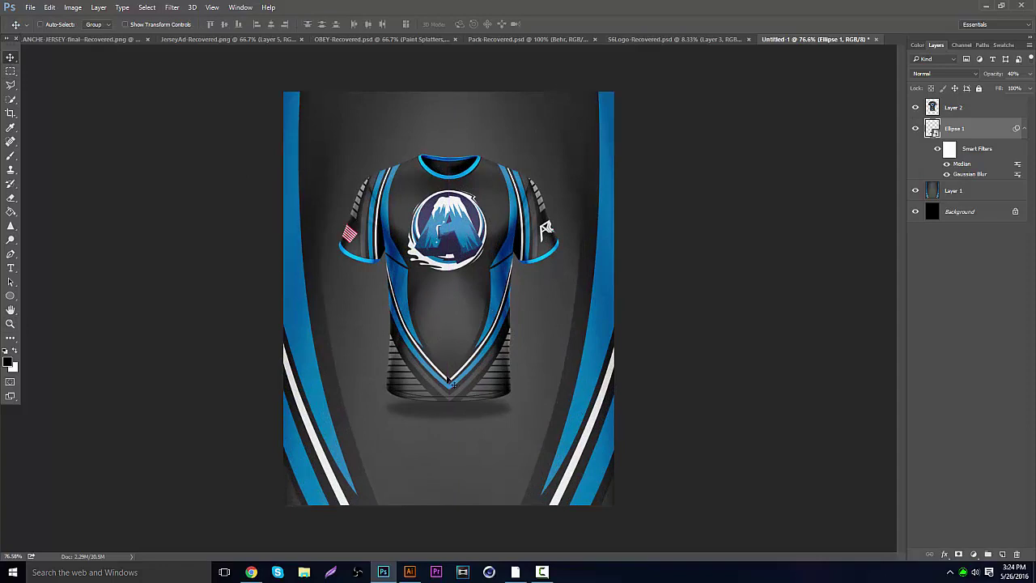
After checking the JerseyAd reference, add a layer above the shadow with a linear gradient from transparent at the top to black at the bottom.
click(166, 40)
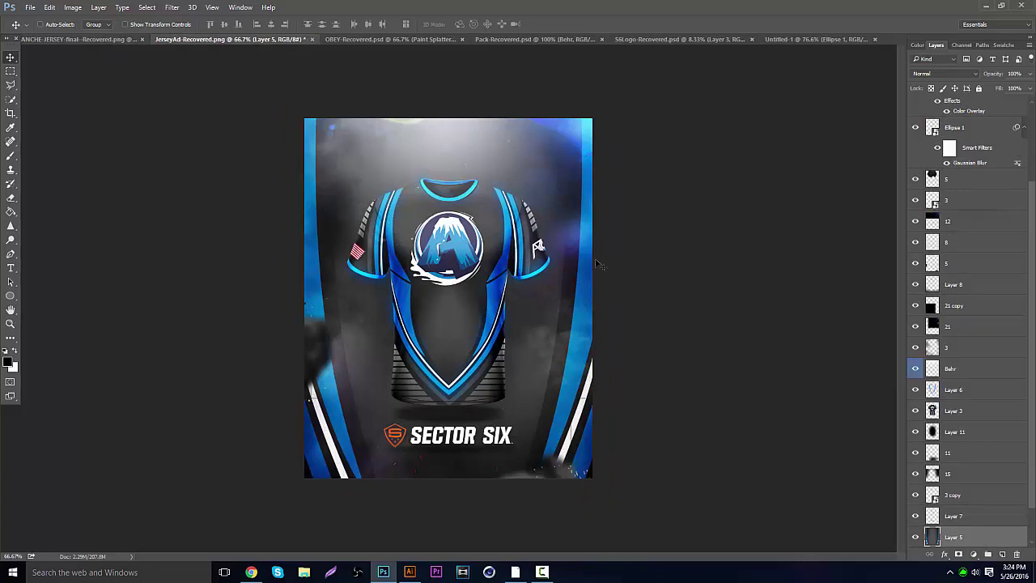
click(779, 38)
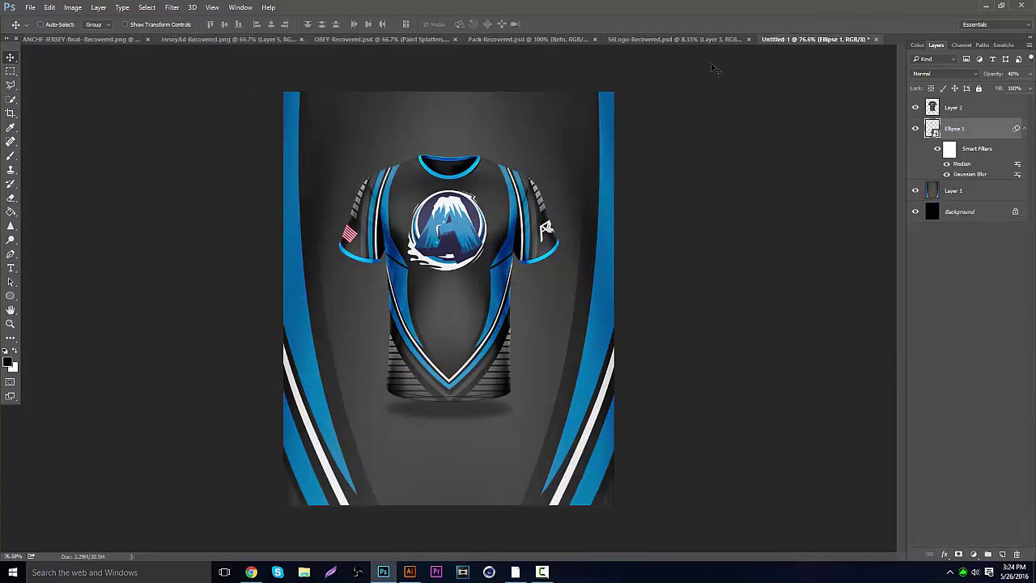
click(1002, 553)
right_click(295, 364)
click(11, 294)
right_click(11, 211)
click(50, 214)
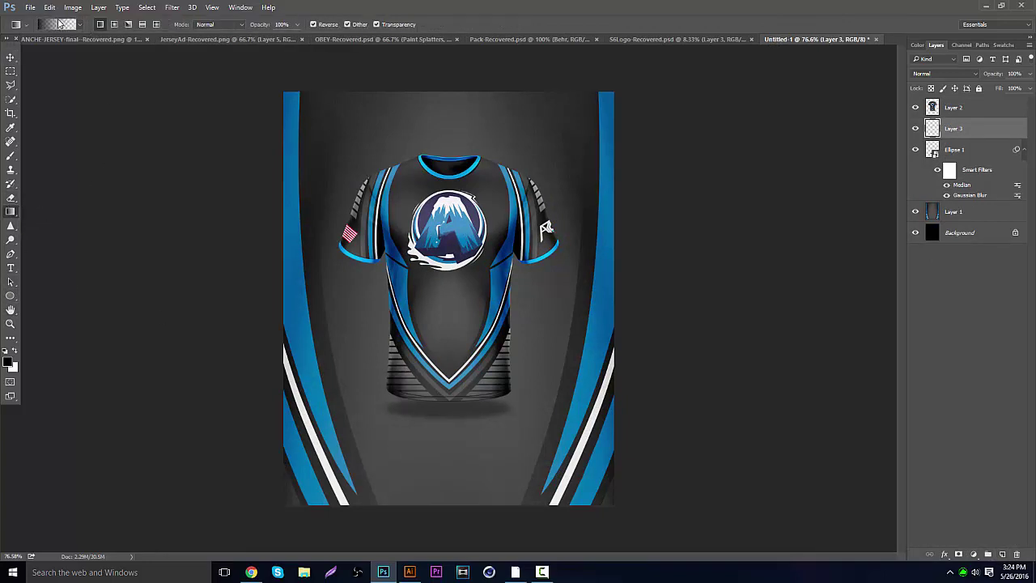
drag(442, 117, 443, 494)
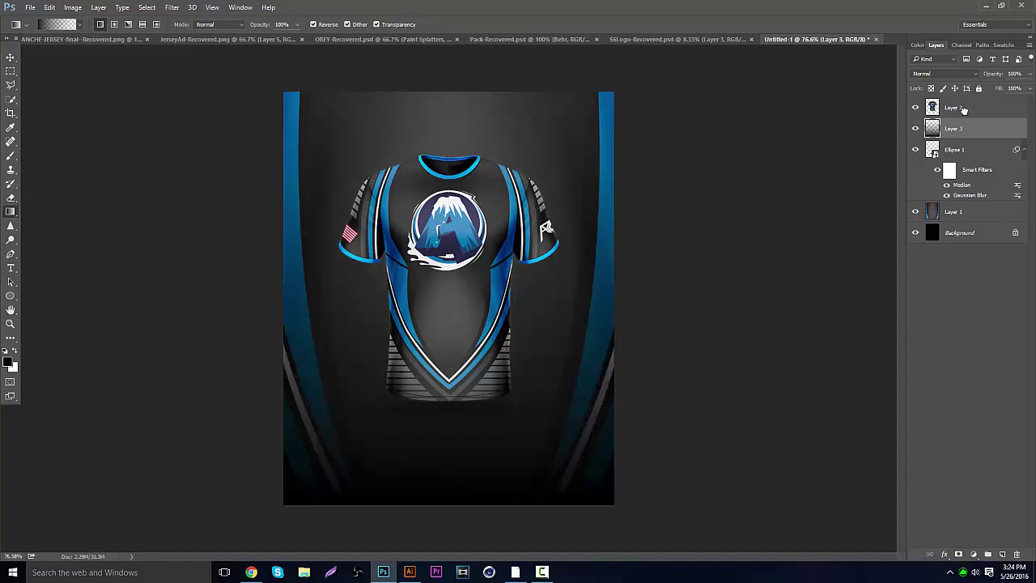
Move the gradient layer above the jersey layer and try the Screen and Soft Light blend modes on it.
drag(958, 125, 960, 99)
click(943, 73)
click(935, 149)
click(946, 73)
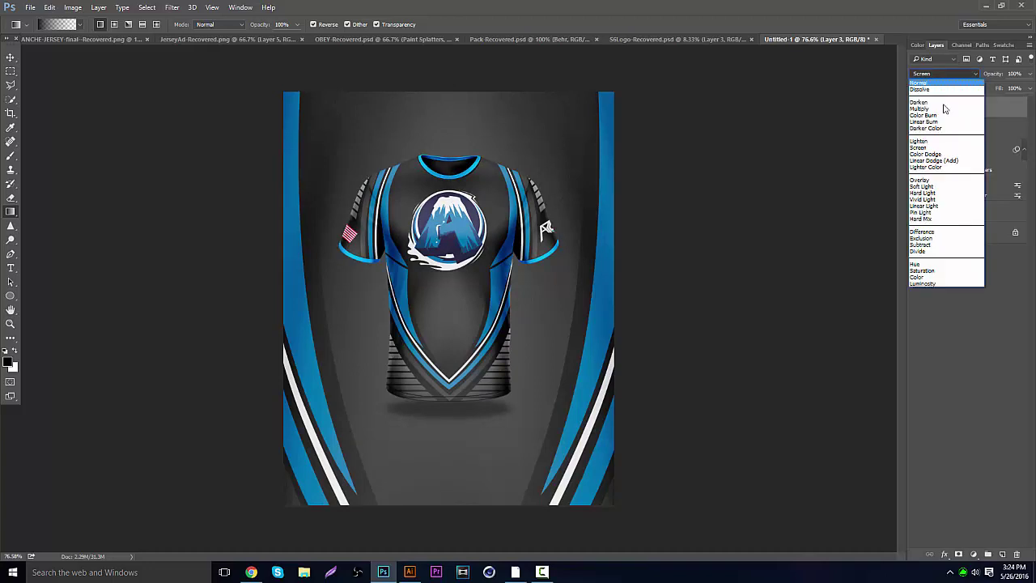
click(927, 183)
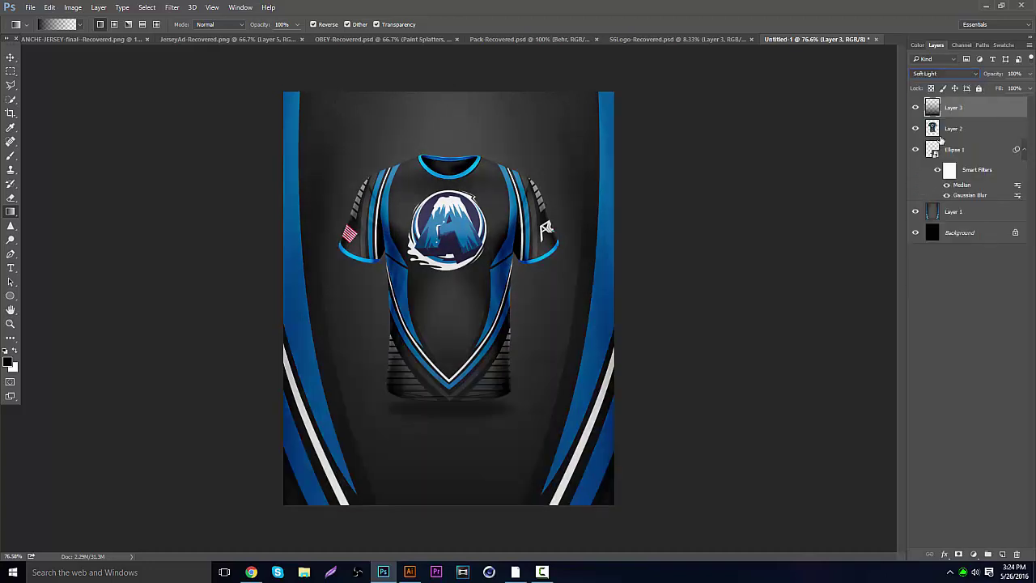
Try the Overlay, Linear Burn, Multiply and Lighten blend modes on the gradient layer.
click(952, 74)
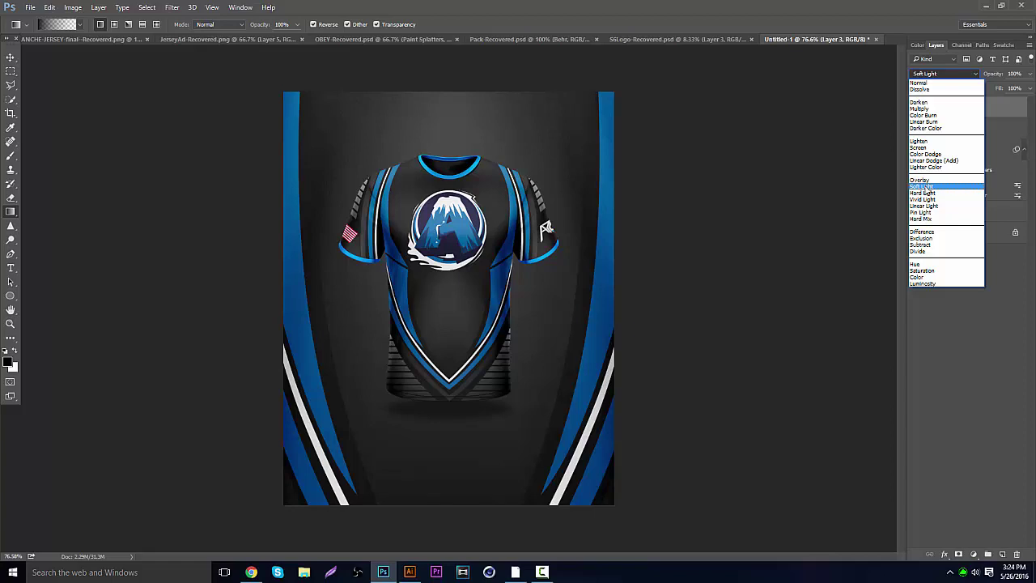
click(921, 181)
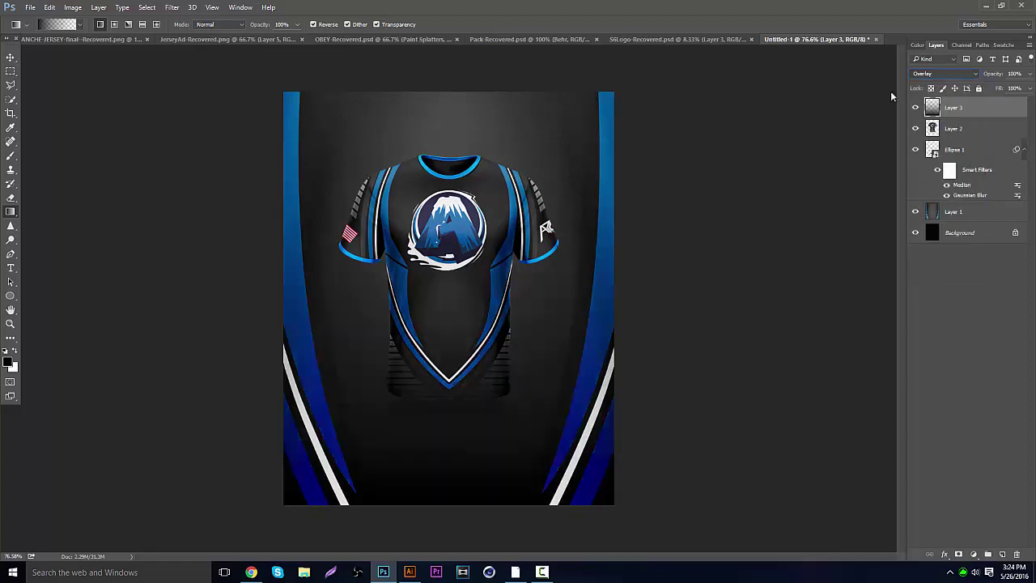
click(949, 74)
click(927, 122)
click(940, 75)
click(927, 108)
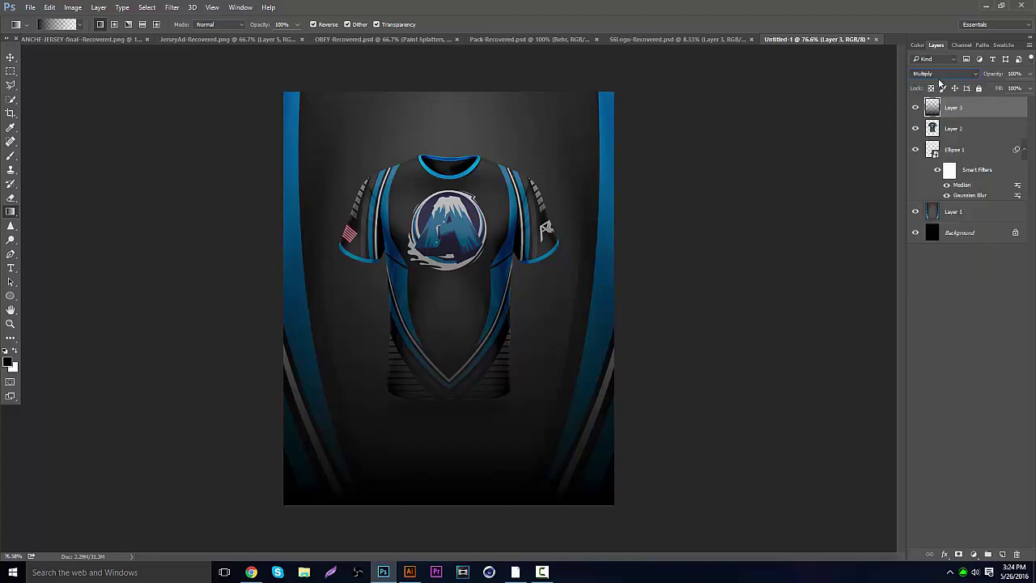
click(941, 74)
click(923, 141)
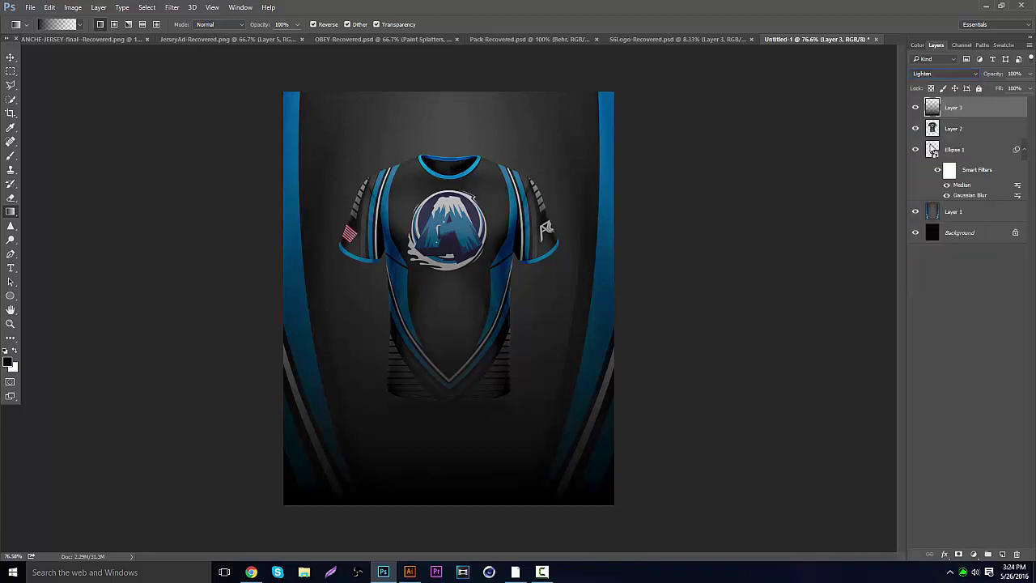
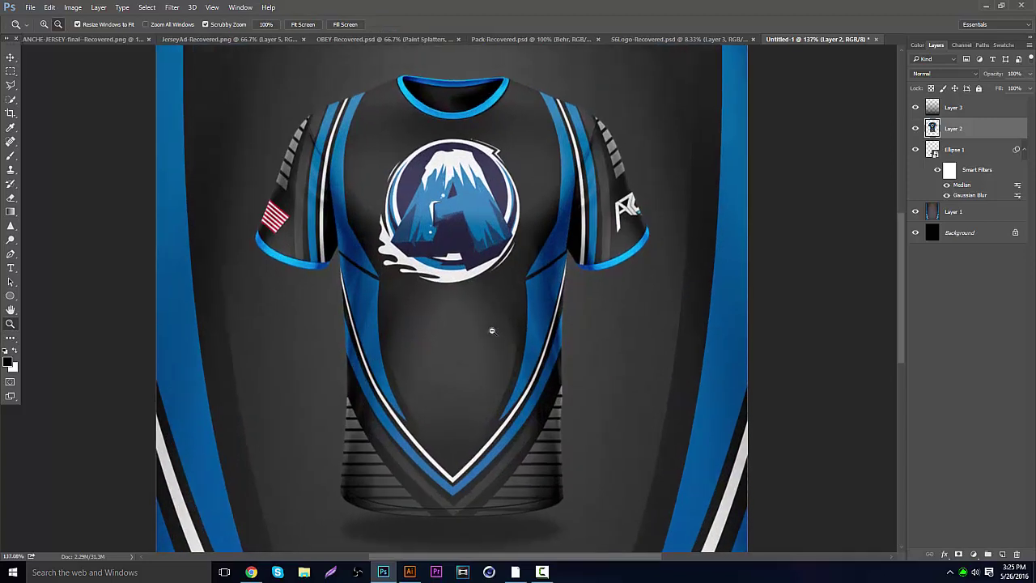
Add a new layer above the jersey and set the foreground colour to the bright blue sampled from the sleeve trim.
click(1002, 555)
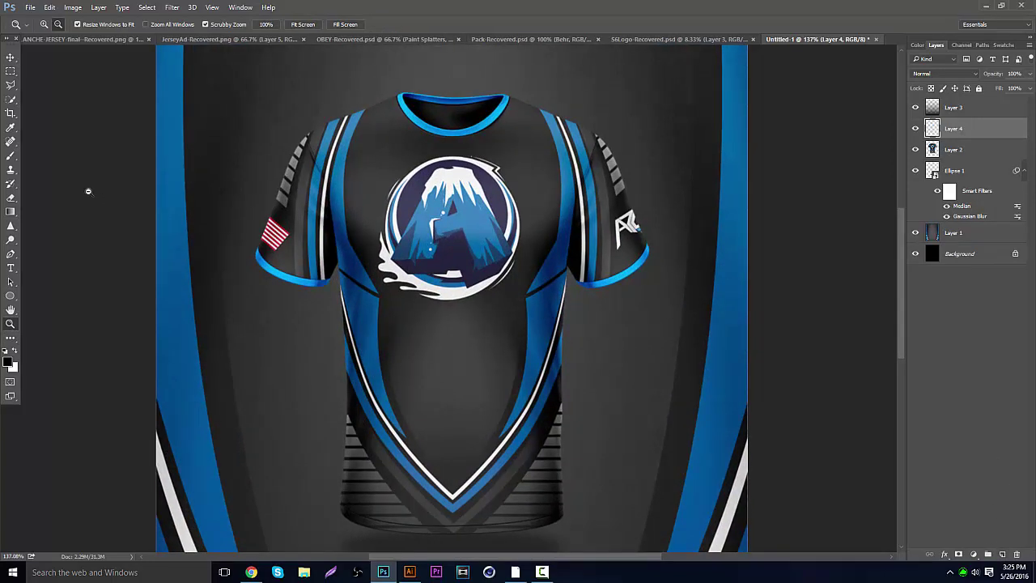
click(11, 156)
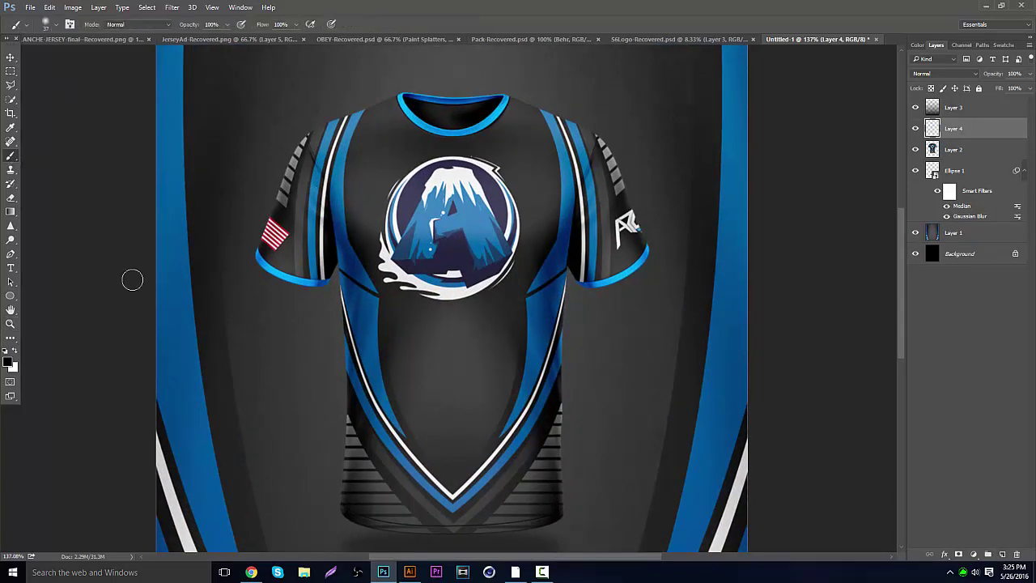
click(9, 364)
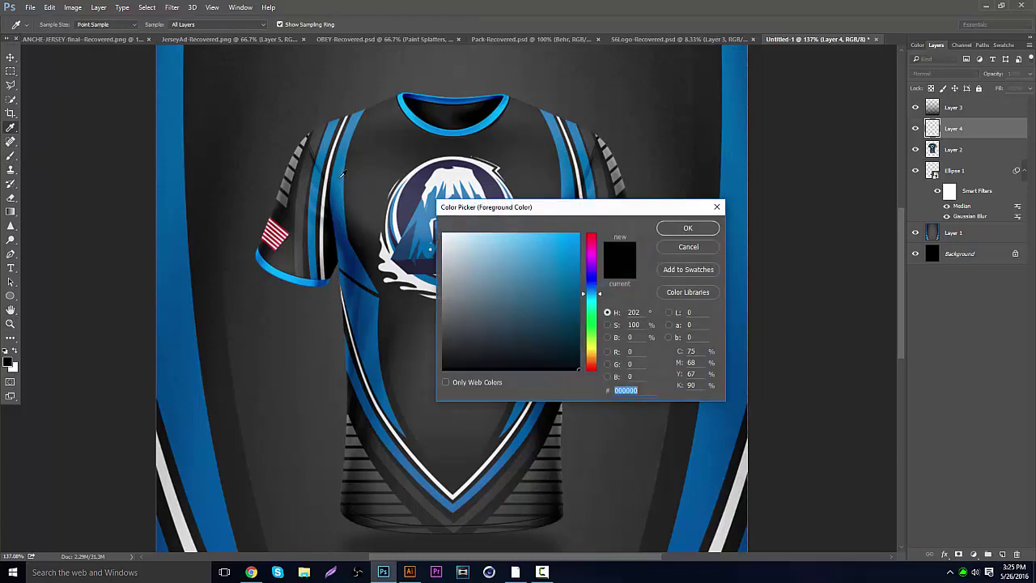
click(340, 175)
click(294, 272)
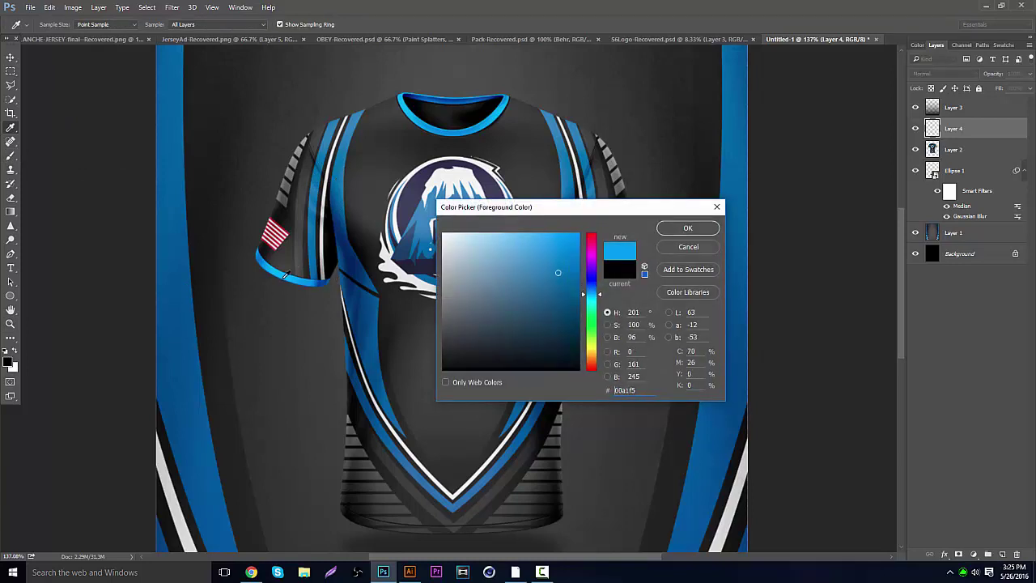
click(688, 228)
Paint over the jersey's blue stripes, sleeve trims and collar with a soft 28 px brush at 0% hardness.
key(b)
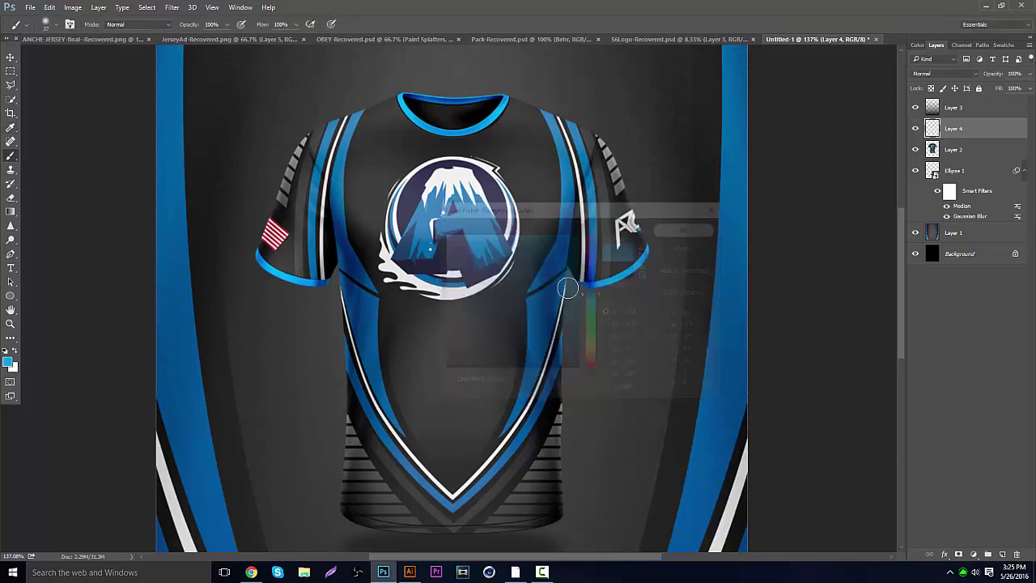
click(57, 25)
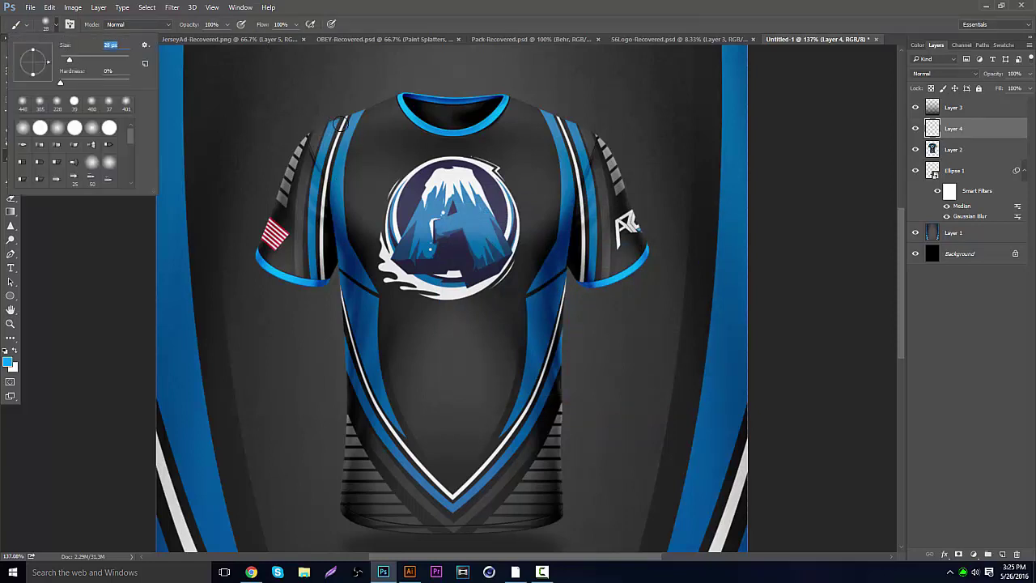
mouse_move(340, 123)
mouse_down()
mouse_move(323, 157)
mouse_move(313, 257)
mouse_move(325, 290)
mouse_move(280, 284)
mouse_move(257, 261)
mouse_up()
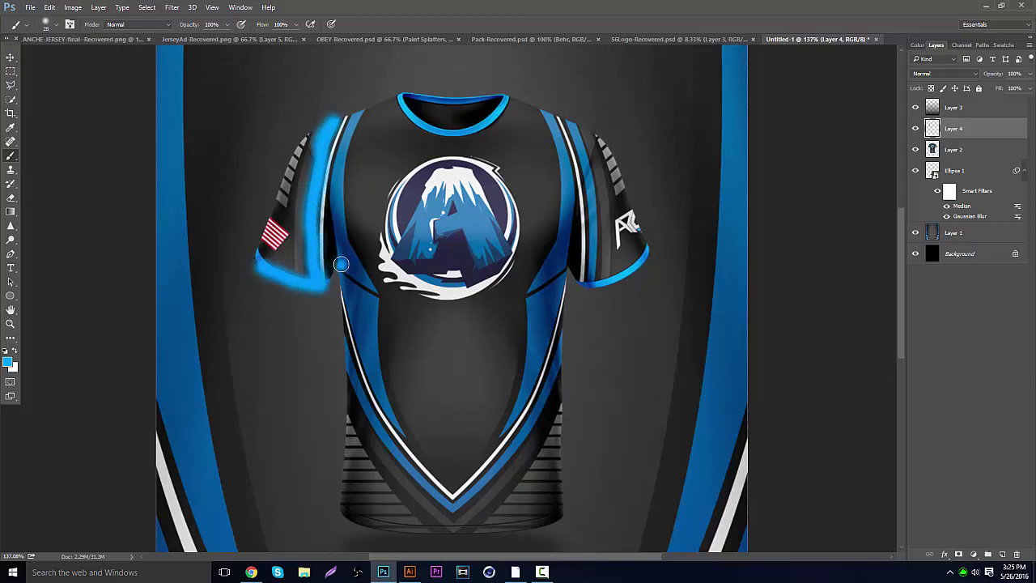
mouse_move(341, 264)
mouse_down()
mouse_move(340, 167)
mouse_move(359, 118)
mouse_move(341, 212)
mouse_move(364, 282)
mouse_move(346, 284)
mouse_move(366, 314)
mouse_move(370, 385)
mouse_move(394, 429)
mouse_move(367, 338)
mouse_move(367, 294)
mouse_move(351, 353)
mouse_move(369, 379)
mouse_move(344, 333)
mouse_move(369, 388)
mouse_move(447, 481)
mouse_move(498, 443)
mouse_move(539, 379)
mouse_move(557, 315)
mouse_move(509, 407)
mouse_move(533, 282)
mouse_move(557, 257)
mouse_move(546, 323)
mouse_move(572, 277)
mouse_move(538, 280)
mouse_move(567, 207)
mouse_move(550, 111)
mouse_move(577, 124)
mouse_move(591, 183)
mouse_move(598, 236)
mouse_move(585, 284)
mouse_move(620, 276)
mouse_move(644, 247)
mouse_up()
scroll(356, 352, down, 1)
scroll(565, 246, up, 1)
mouse_move(409, 99)
mouse_down()
mouse_move(434, 125)
mouse_move(471, 124)
mouse_move(502, 102)
mouse_move(399, 104)
mouse_up()
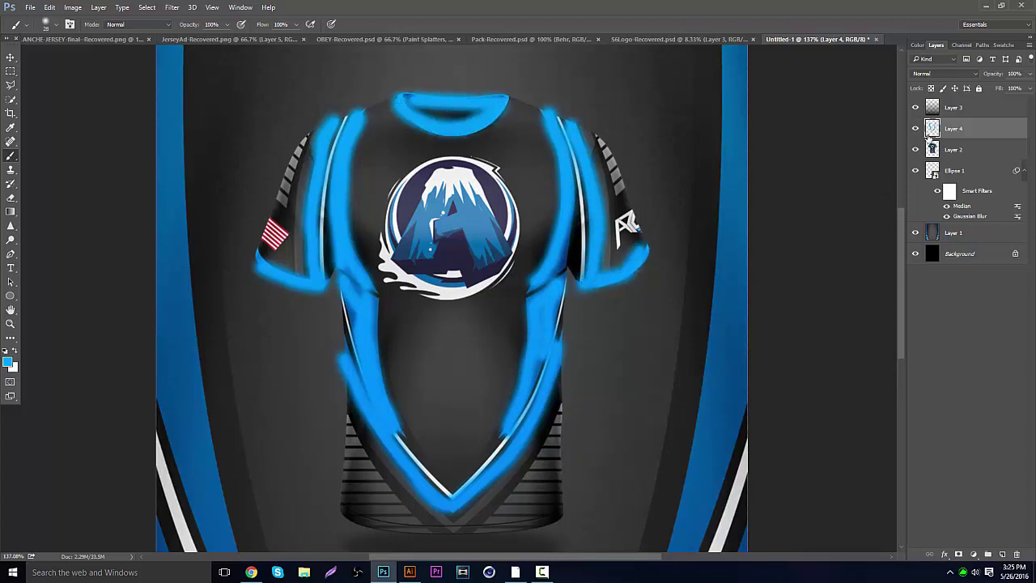
Set the painted stripe layer's blend mode to Soft Light and soften it with a Gaussian Blur.
click(943, 73)
click(932, 183)
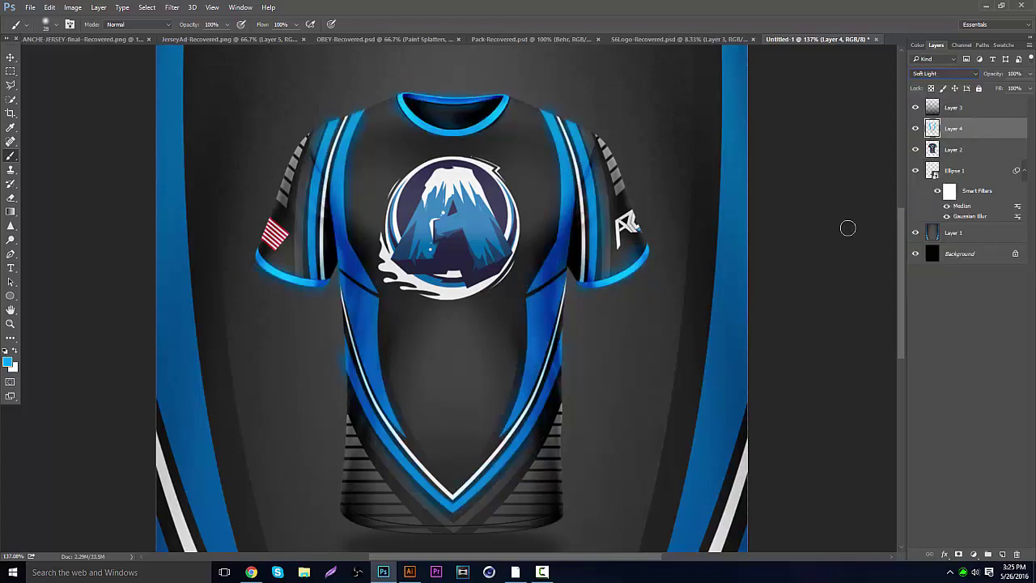
click(173, 7)
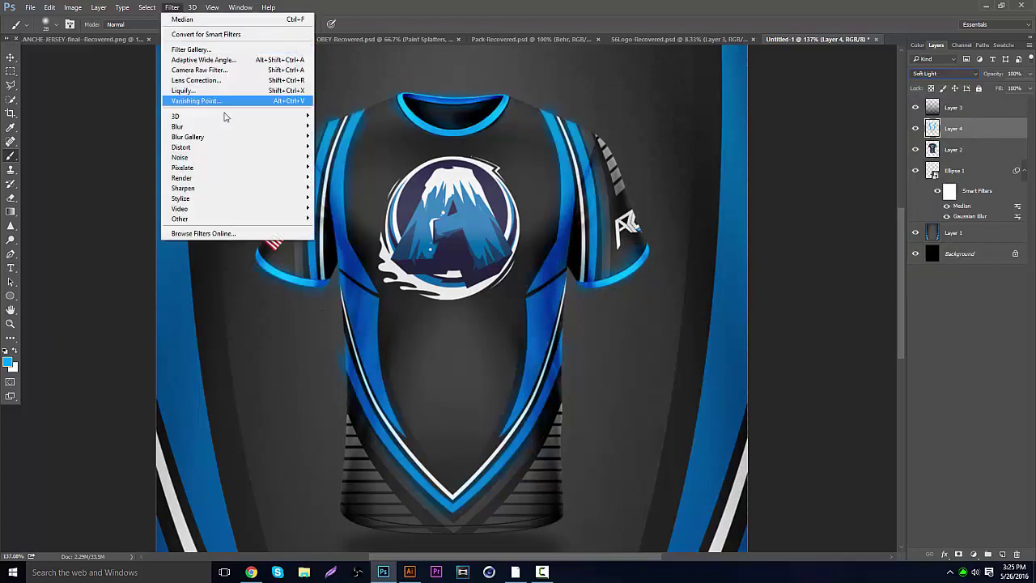
mouse_move(203, 127)
click(343, 166)
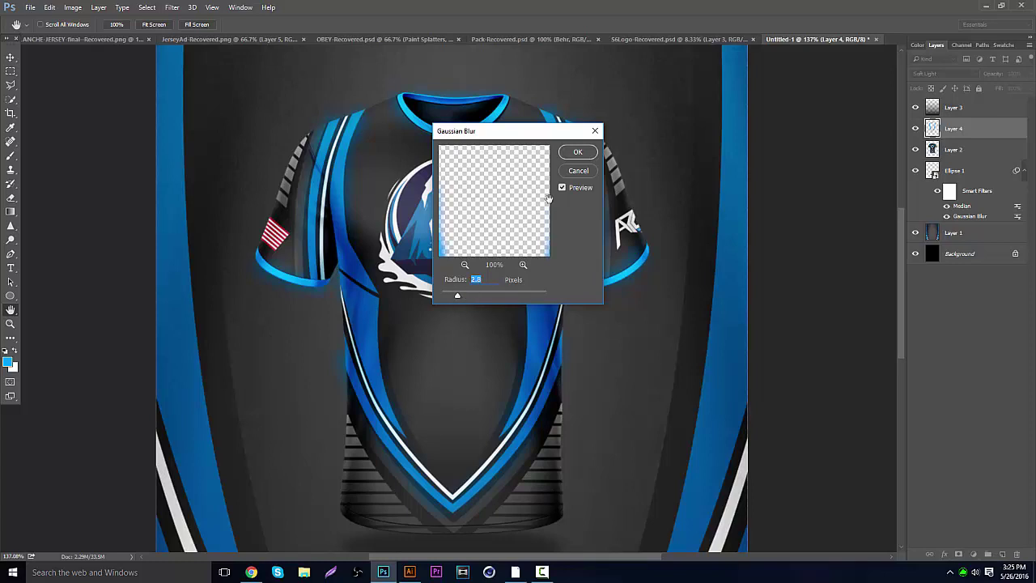
click(578, 152)
On another new layer, dab large soft blue glows at the flagless sleeve's shoulder, the opposite underarm and the tip of the V stripe.
click(11, 324)
alt+click(462, 266)
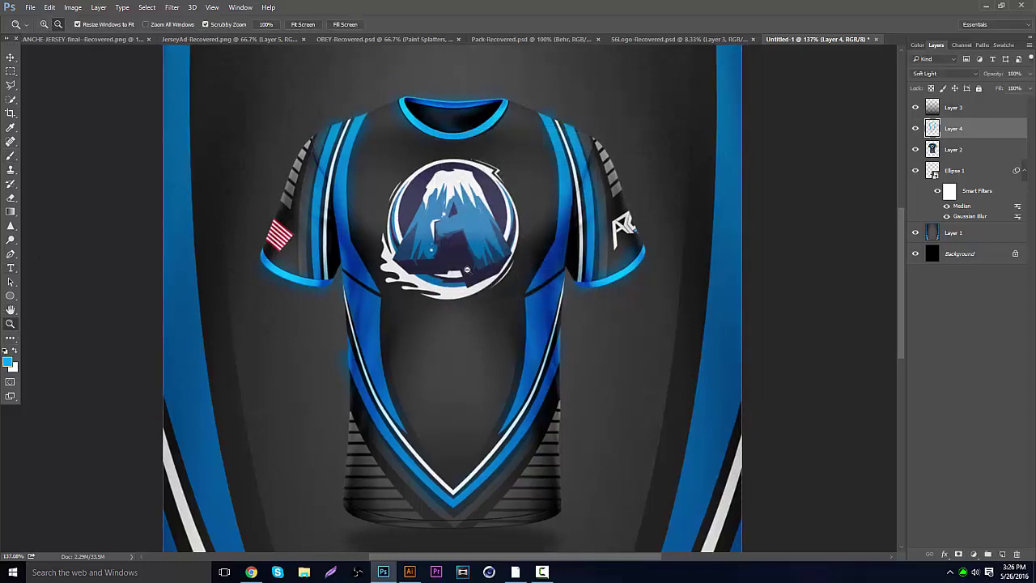
alt+click(468, 271)
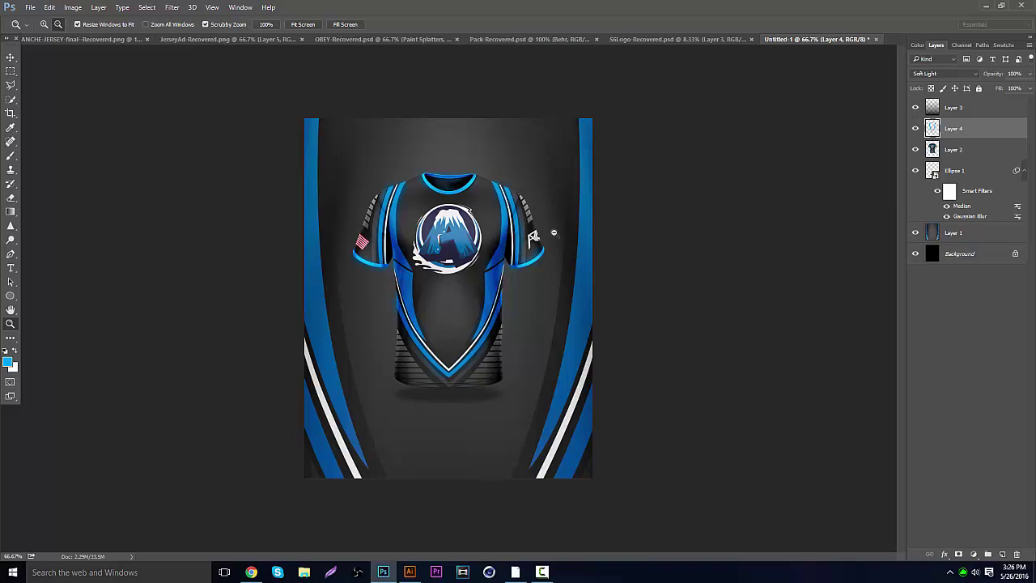
click(1002, 556)
click(10, 156)
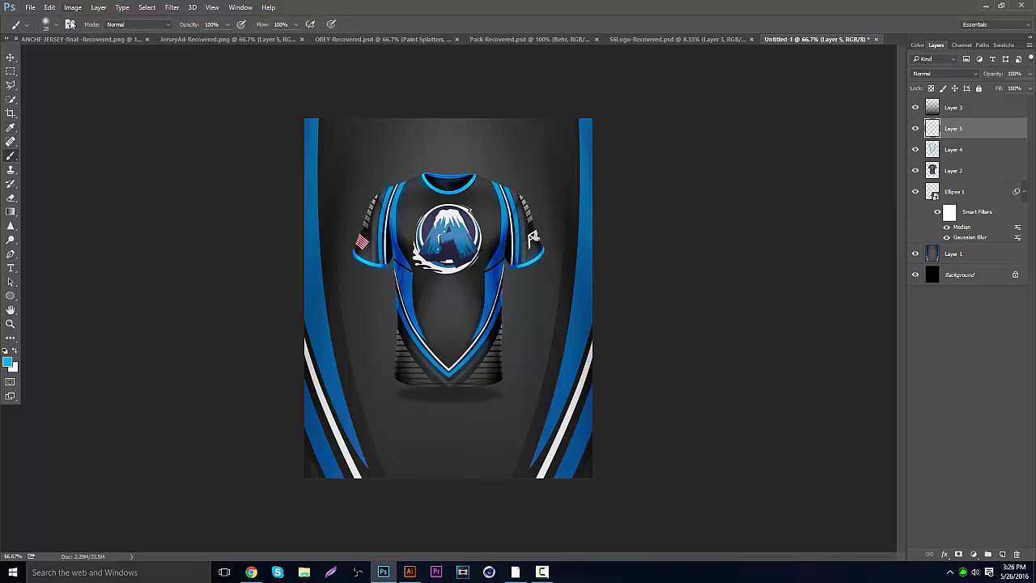
click(55, 25)
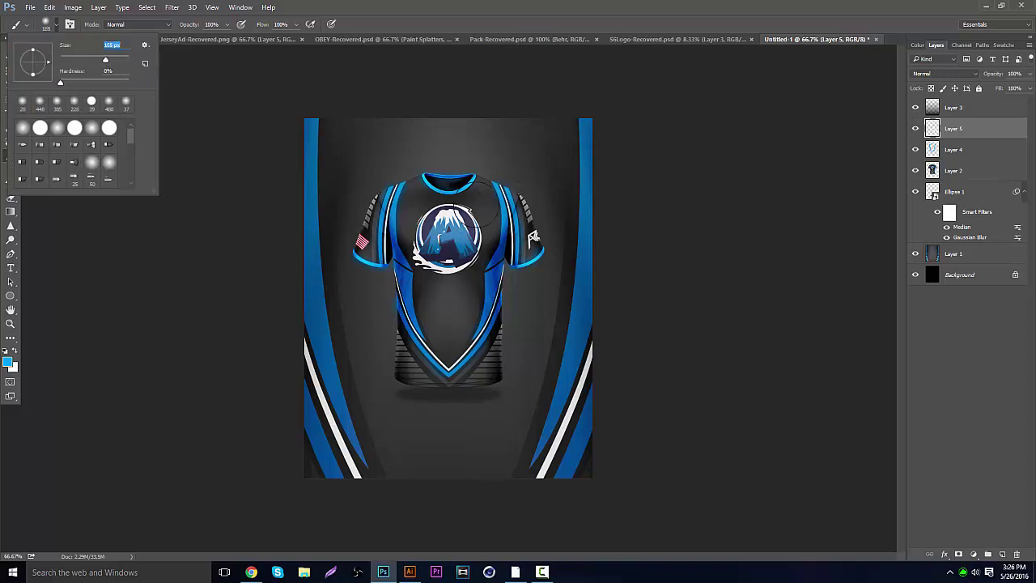
key(Return)
click(511, 183)
click(403, 277)
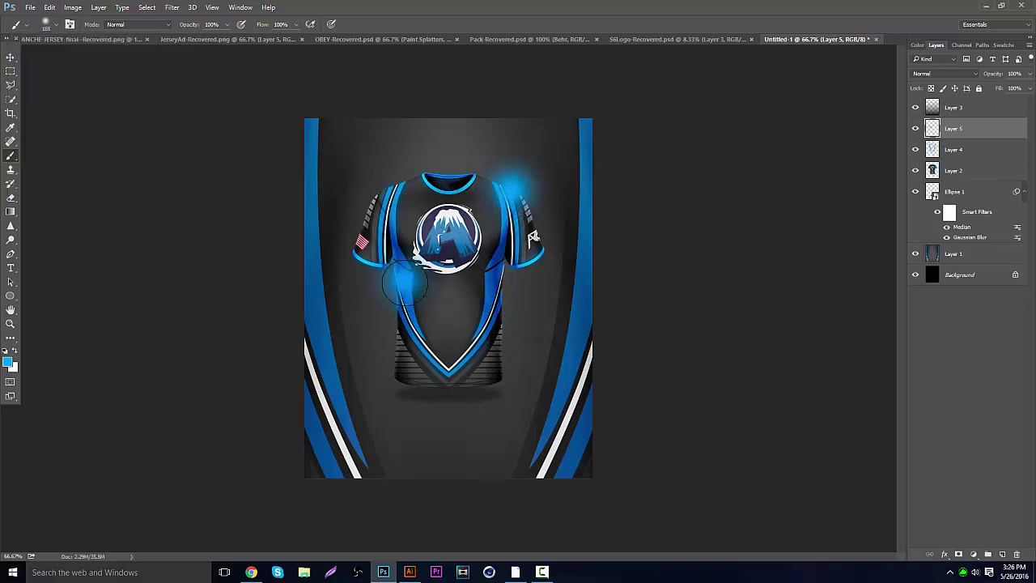
click(449, 357)
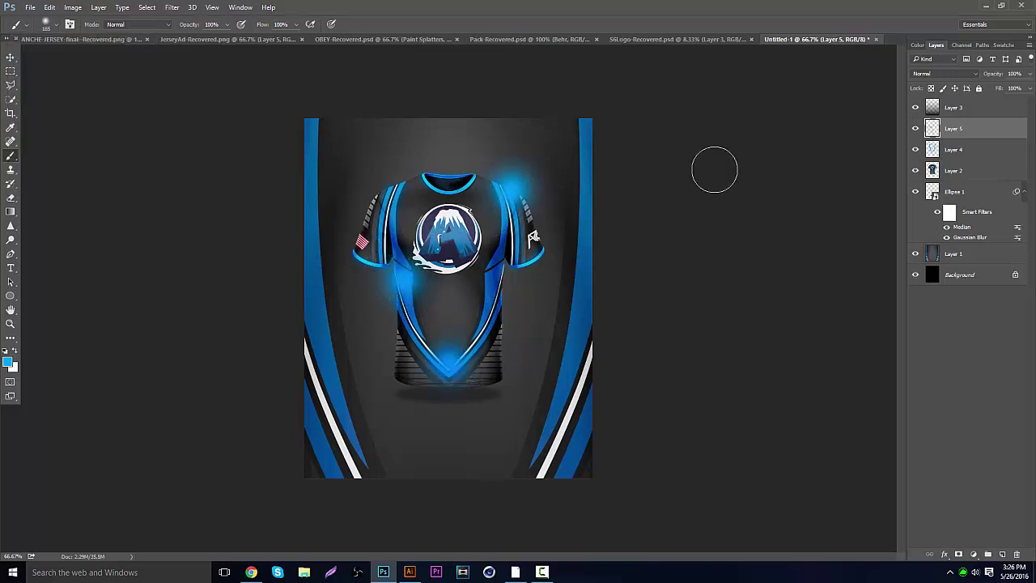
Set the glow layer's blend mode to Hard Light and reduce its opacity to 43%.
click(946, 73)
click(924, 193)
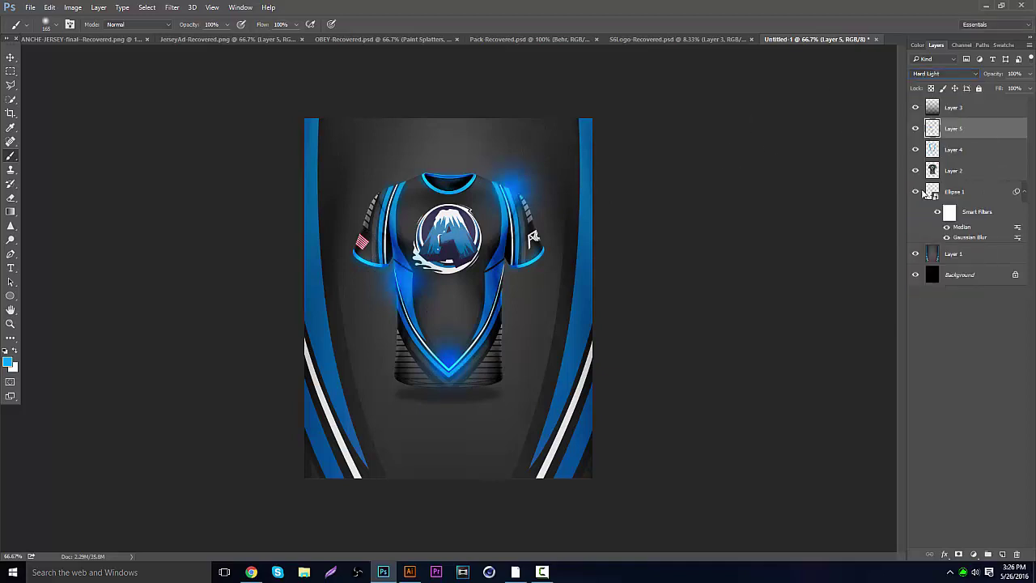
click(1030, 74)
drag(1018, 88, 996, 91)
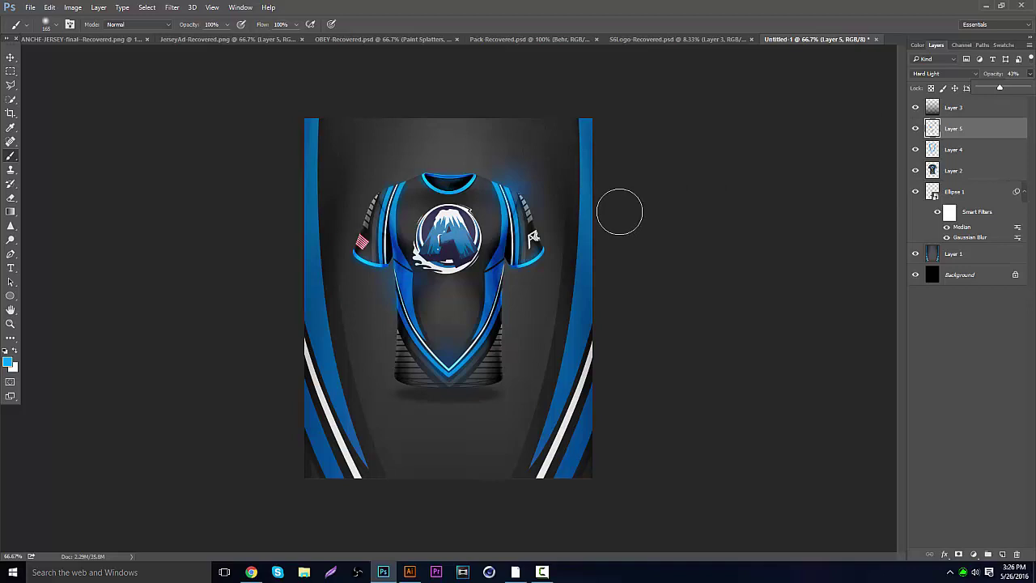
Show the white overhead light layer in Pack-Recovered.psd and copy it into Untitled-1, placing it along the poster's top edge.
click(11, 58)
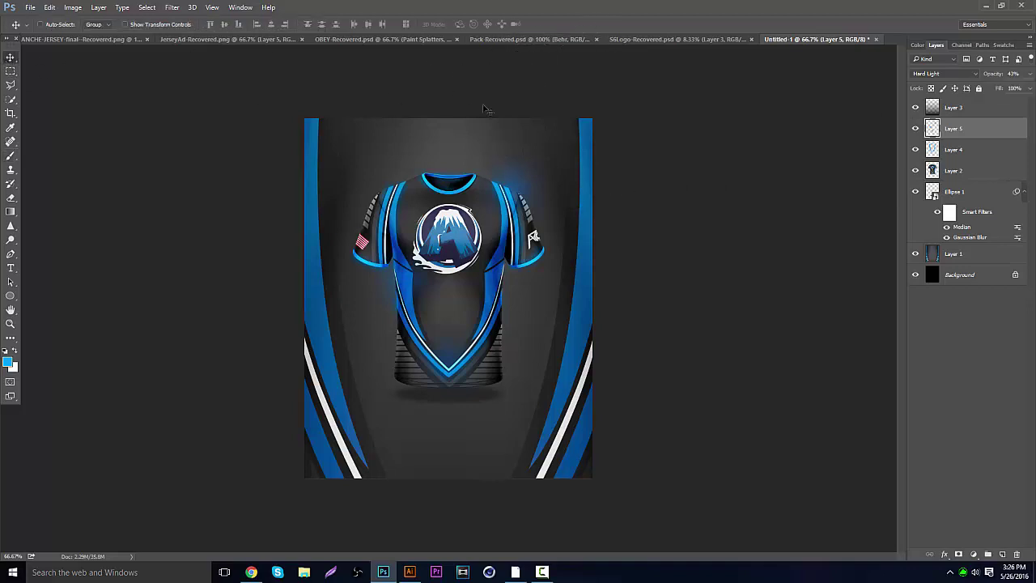
click(526, 39)
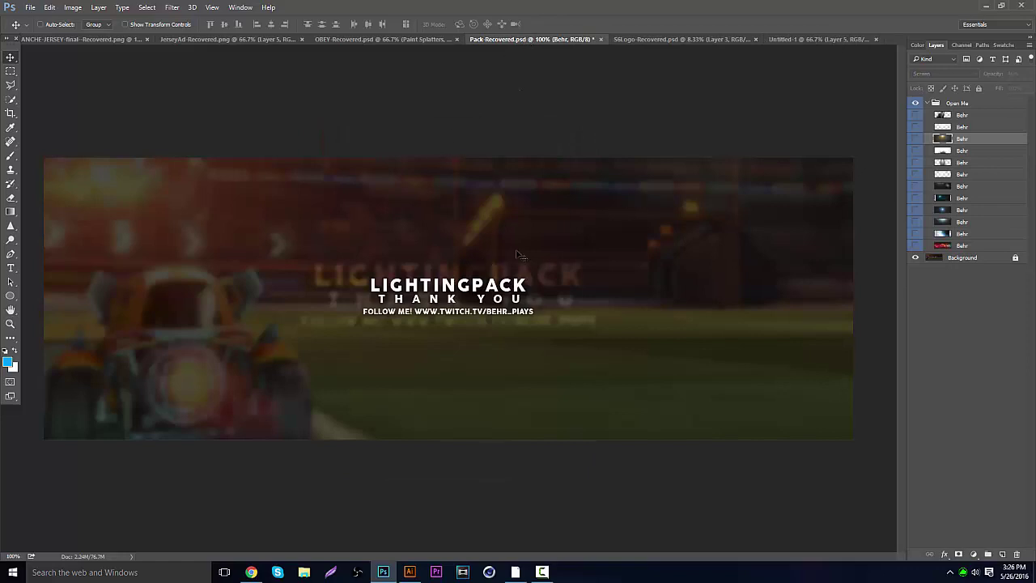
click(919, 128)
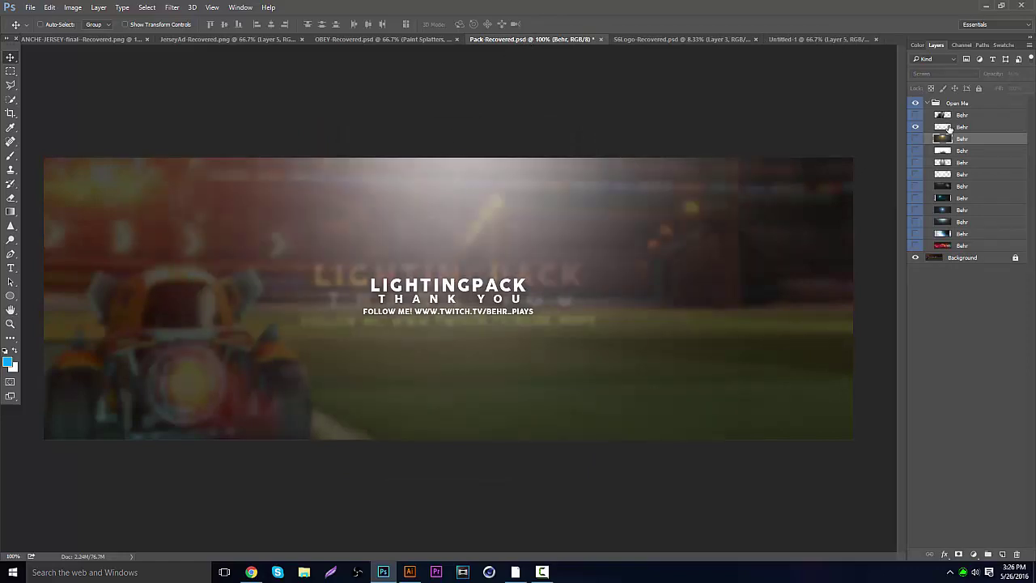
click(956, 127)
drag(440, 169, 786, 41)
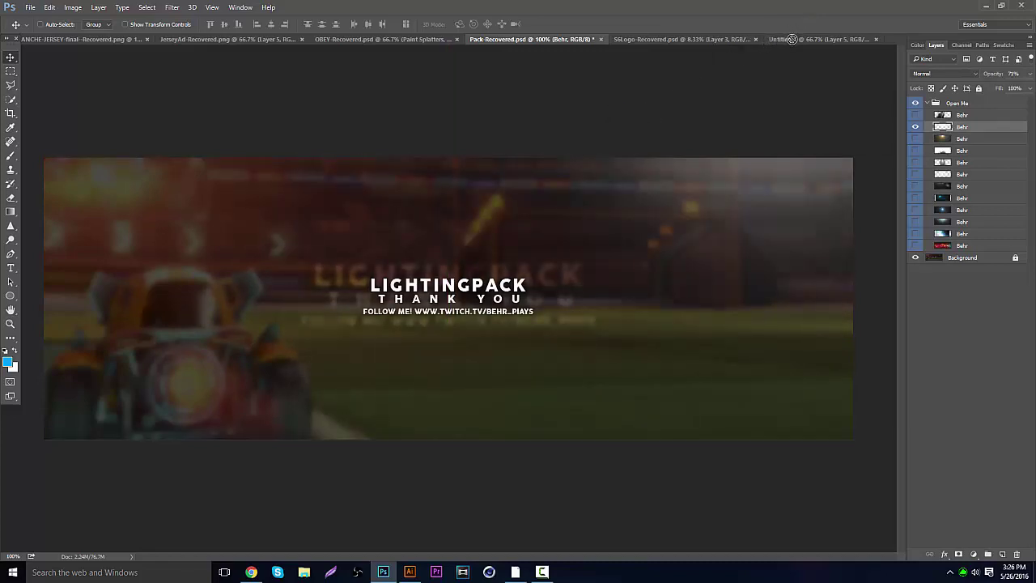
drag(792, 39, 490, 180)
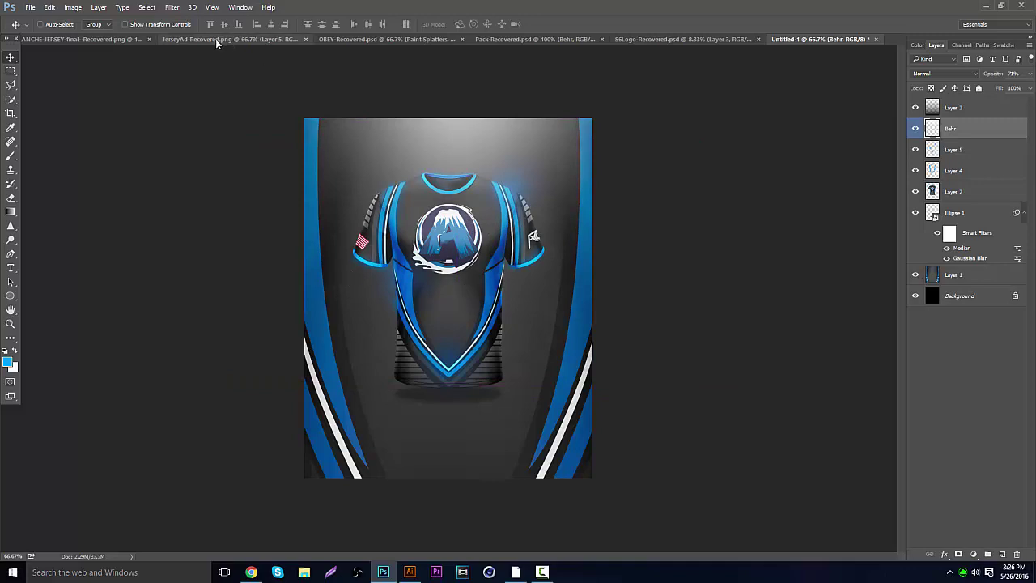
After checking the JerseyAd reference, expand the Smoke group in OBEY-Recovered.psd, hide the two cover layers and show smoke layer 3.
click(216, 39)
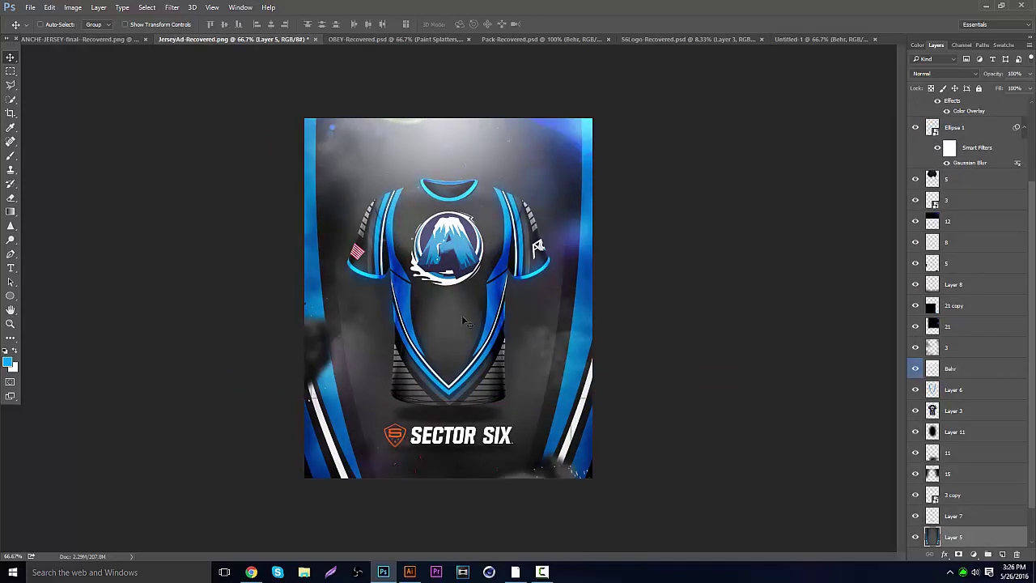
click(812, 38)
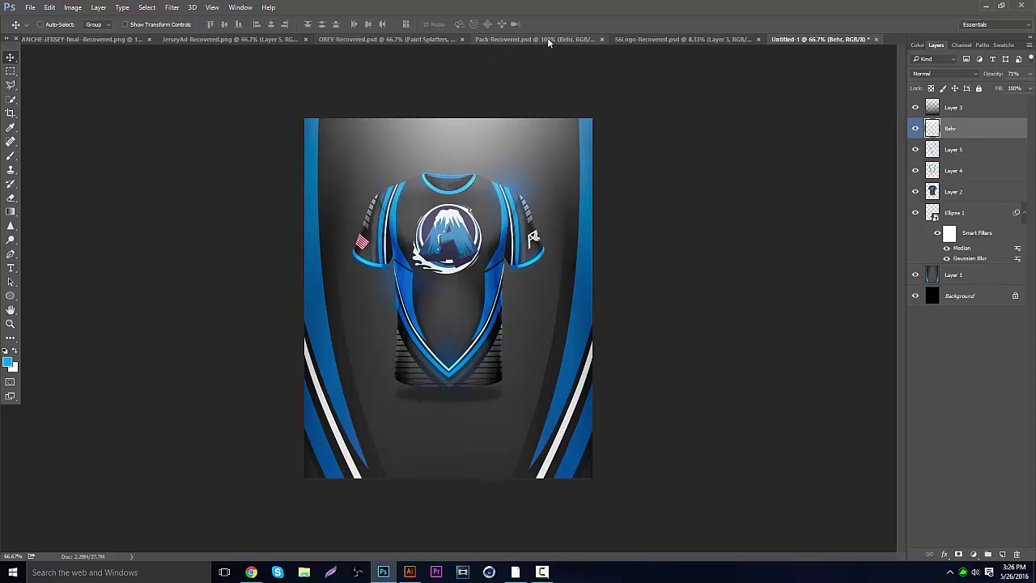
click(391, 42)
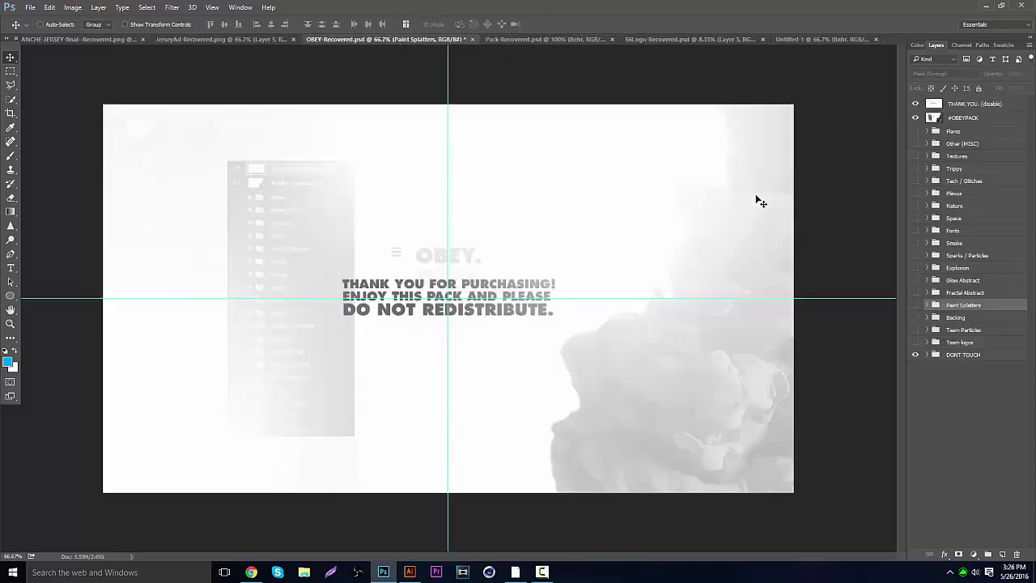
click(927, 243)
click(916, 117)
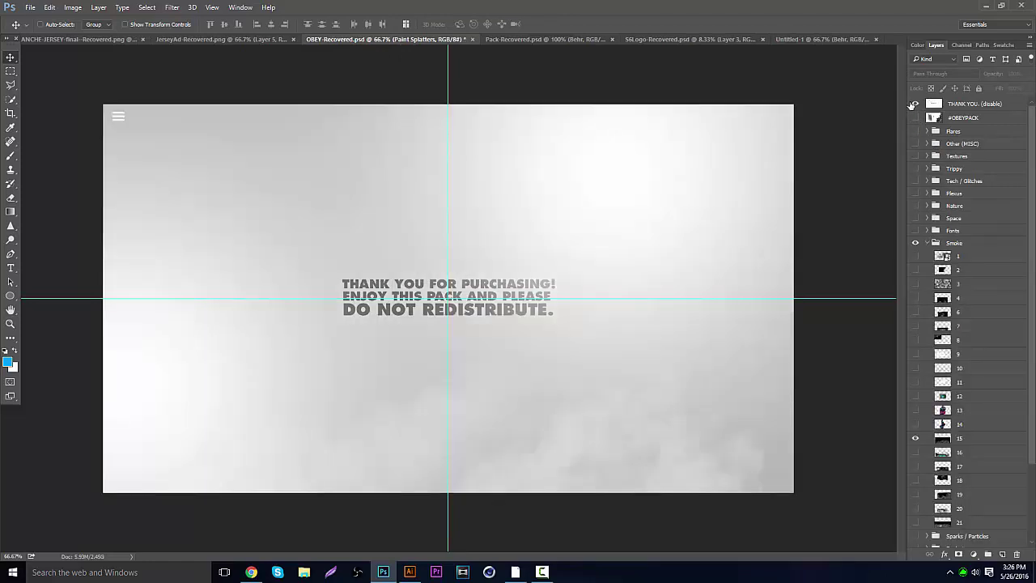
click(915, 104)
click(916, 283)
Copy smoke layer 3 into the Untitled-1 poster and set its blend mode to Overlay.
click(952, 288)
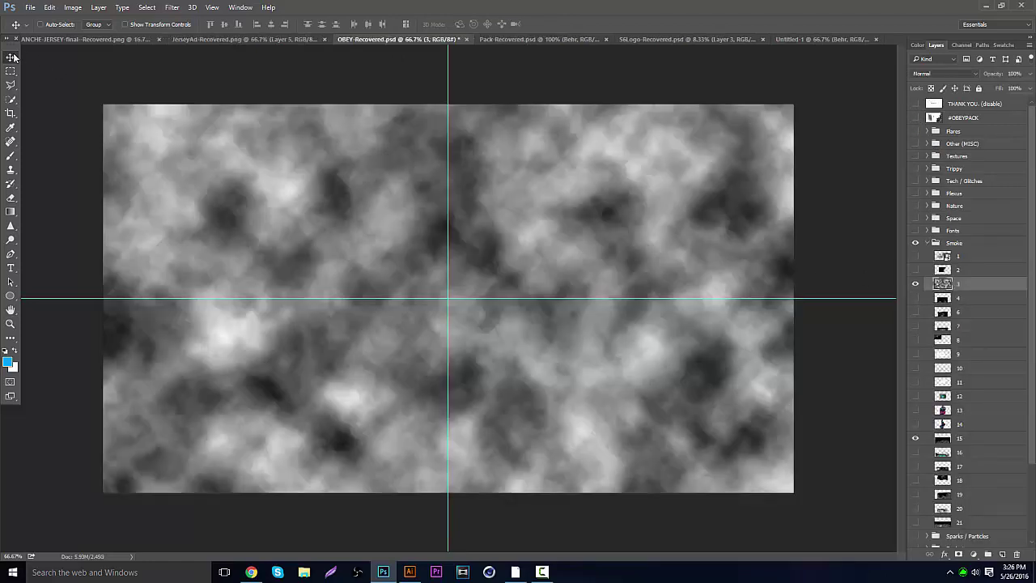
drag(170, 114, 688, 197)
click(964, 73)
click(939, 181)
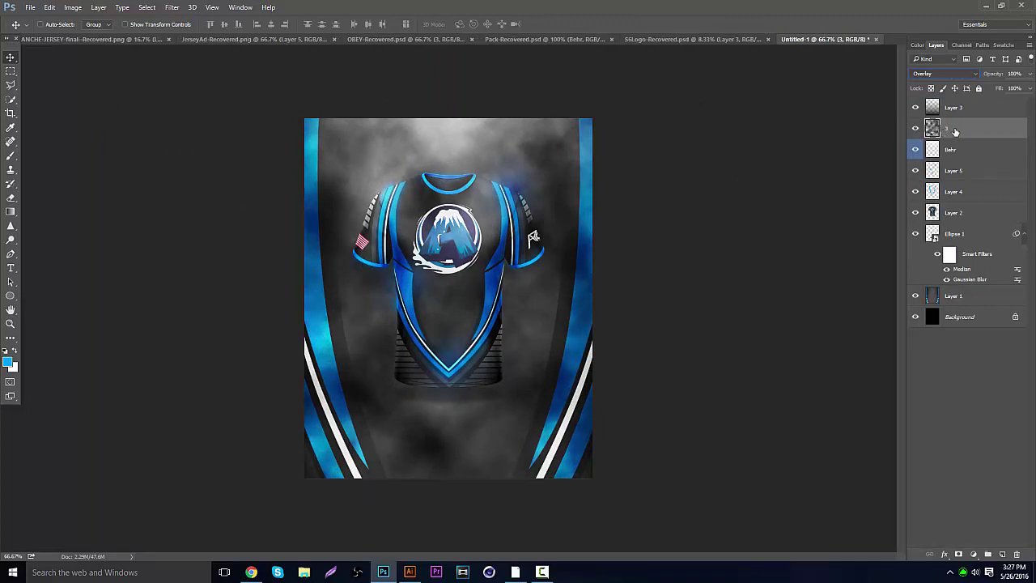
Move the smoke layer below the jersey layer and erase it around the jersey and lower background with a large soft eraser.
drag(956, 131, 943, 225)
drag(657, 188, 597, 166)
click(11, 197)
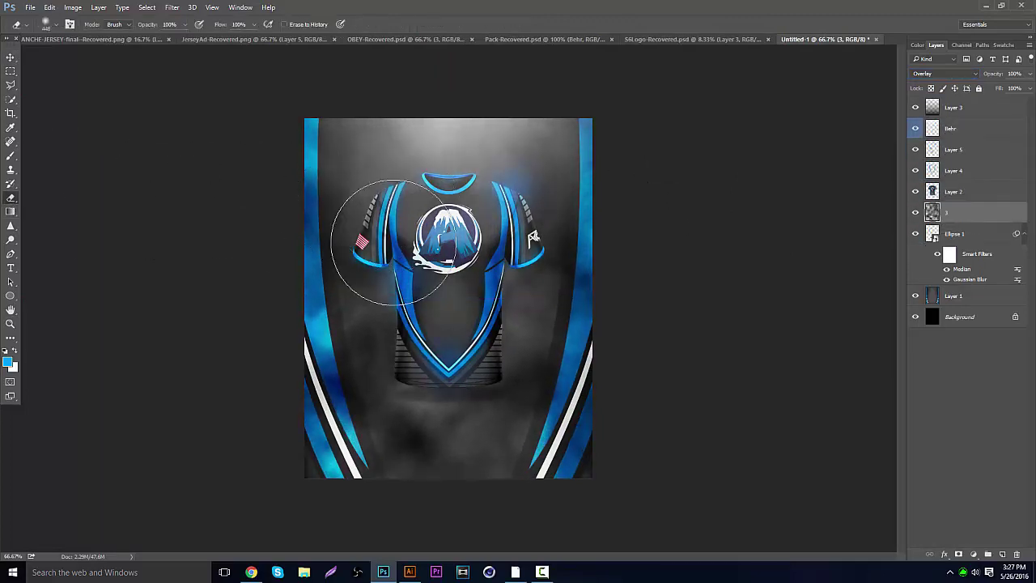
mouse_move(410, 238)
mouse_down()
mouse_move(386, 306)
mouse_move(411, 396)
mouse_move(455, 445)
mouse_move(498, 398)
mouse_move(545, 291)
mouse_move(525, 174)
mouse_move(443, 373)
mouse_move(393, 459)
mouse_move(321, 487)
mouse_move(672, 510)
mouse_up()
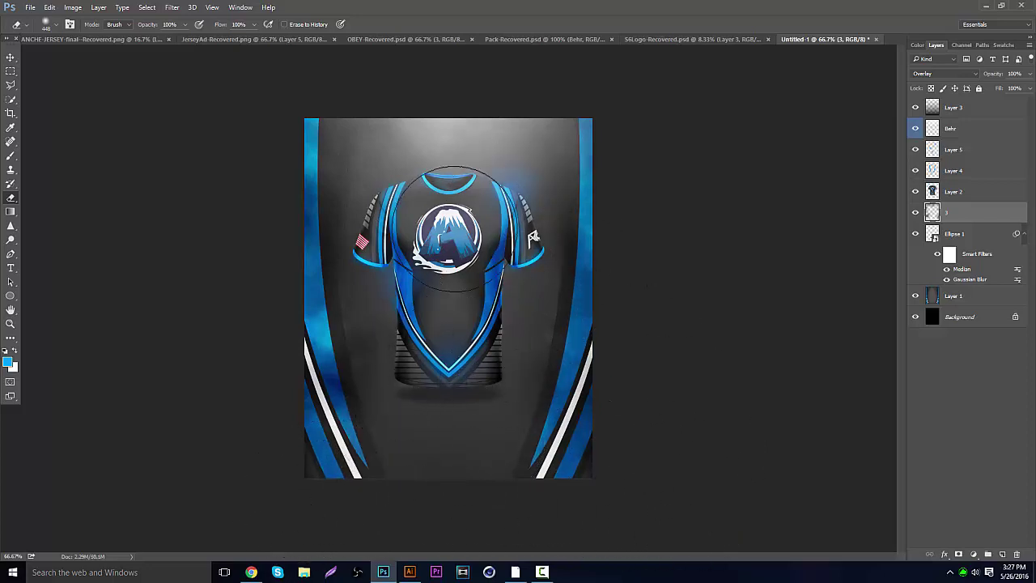
click(11, 324)
drag(447, 264, 471, 261)
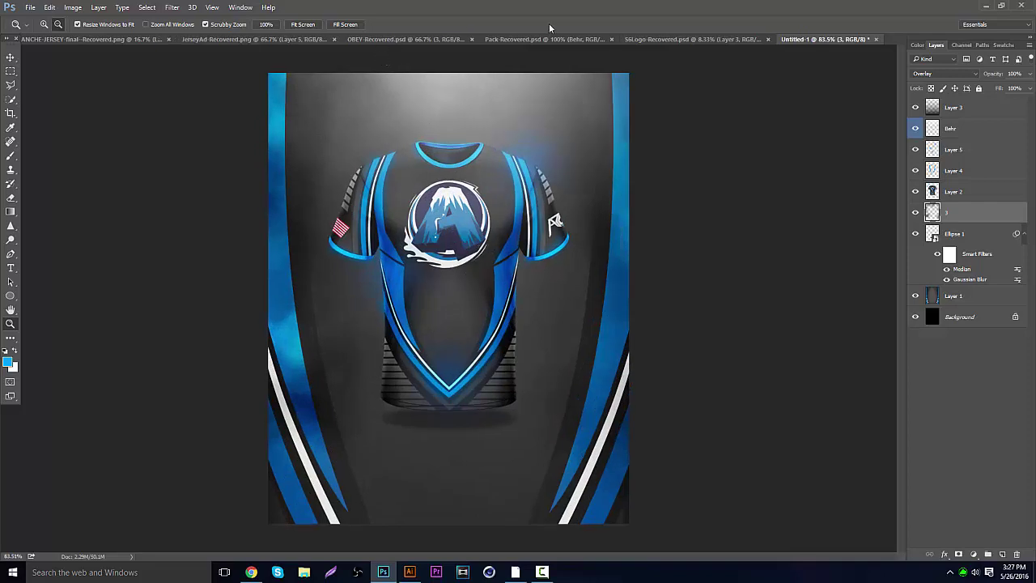
In OBEY-Recovered.psd, hide smoke layer 3 and show smoke layer 1.
click(397, 39)
click(916, 284)
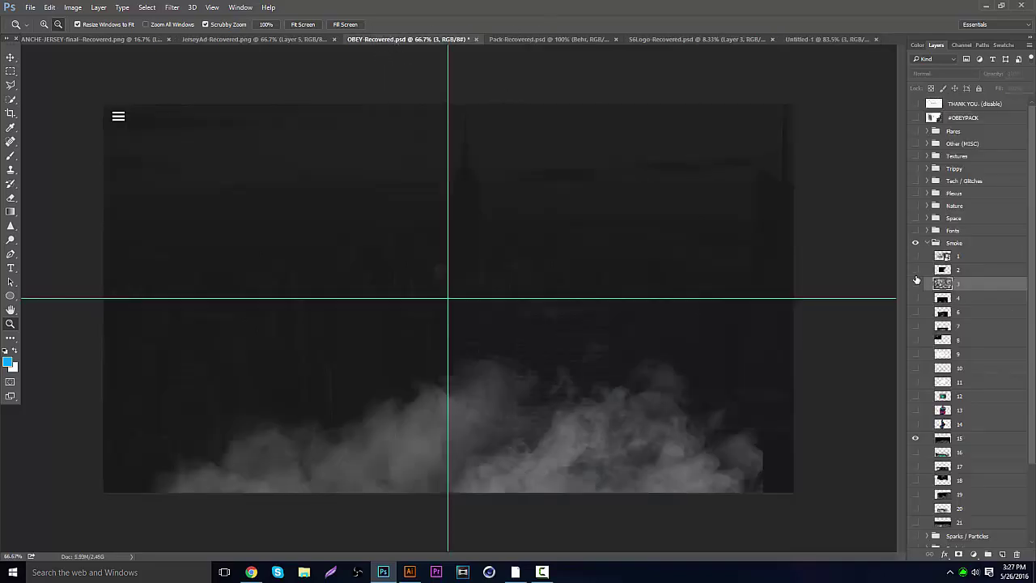
click(917, 270)
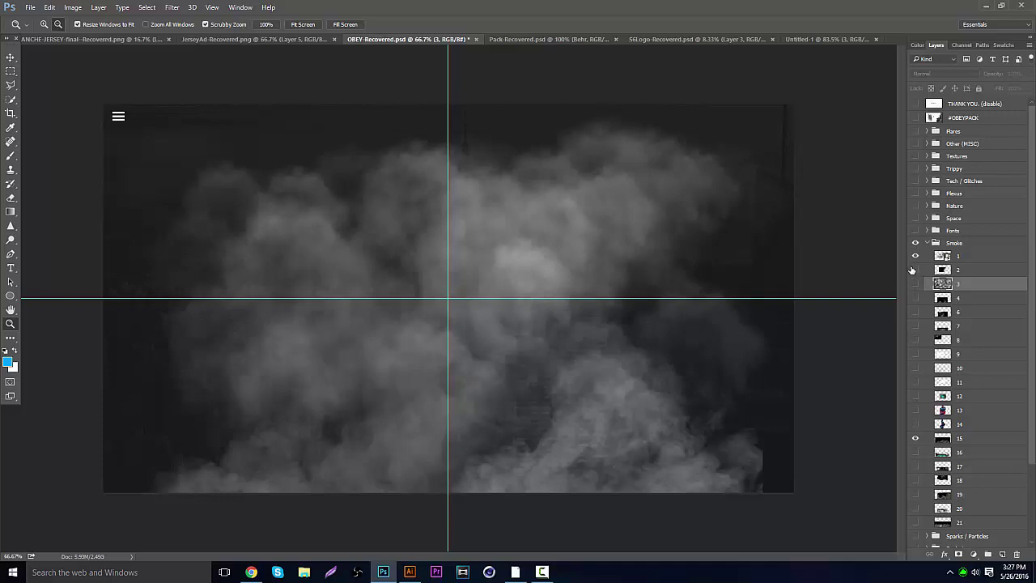
Copy smoke layer 1 into the Untitled-1 poster and position it over the lower background.
click(926, 260)
click(10, 58)
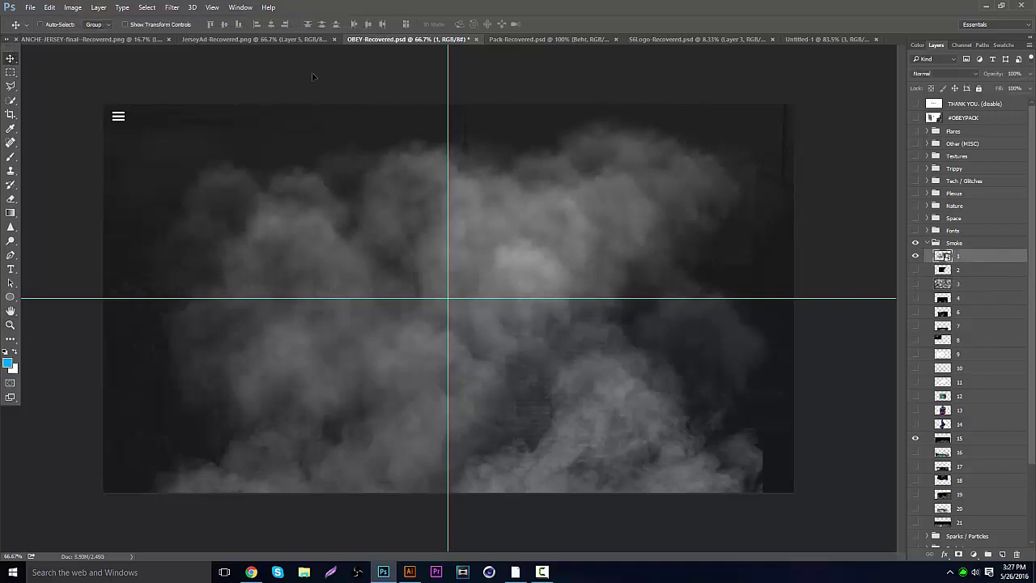
drag(308, 146, 520, 258)
drag(590, 293, 823, 513)
drag(620, 462, 621, 484)
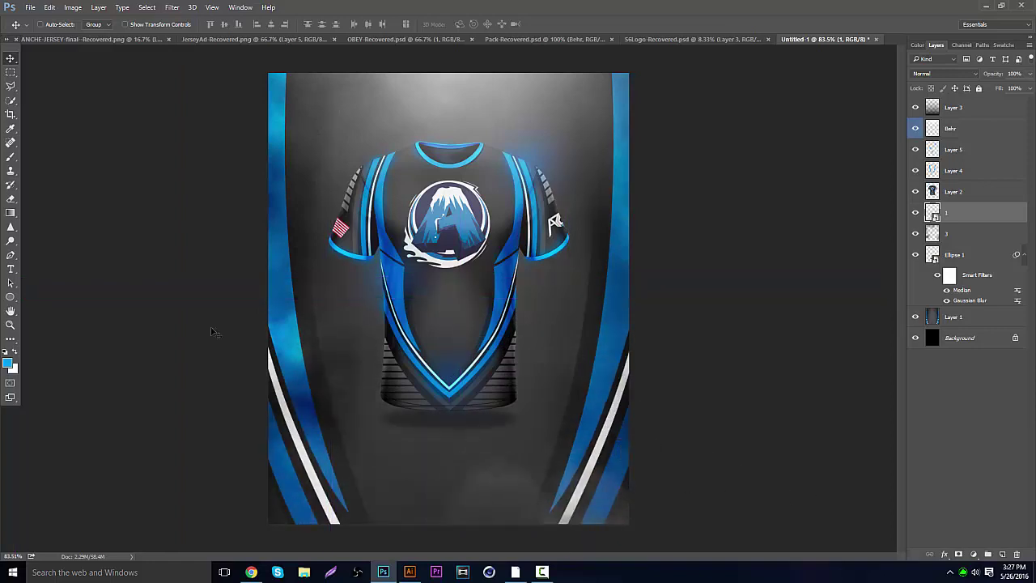
Rasterize smoke layer 1 and erase its excess along the poster's lower edge and corners with the large soft eraser.
click(11, 198)
click(693, 479)
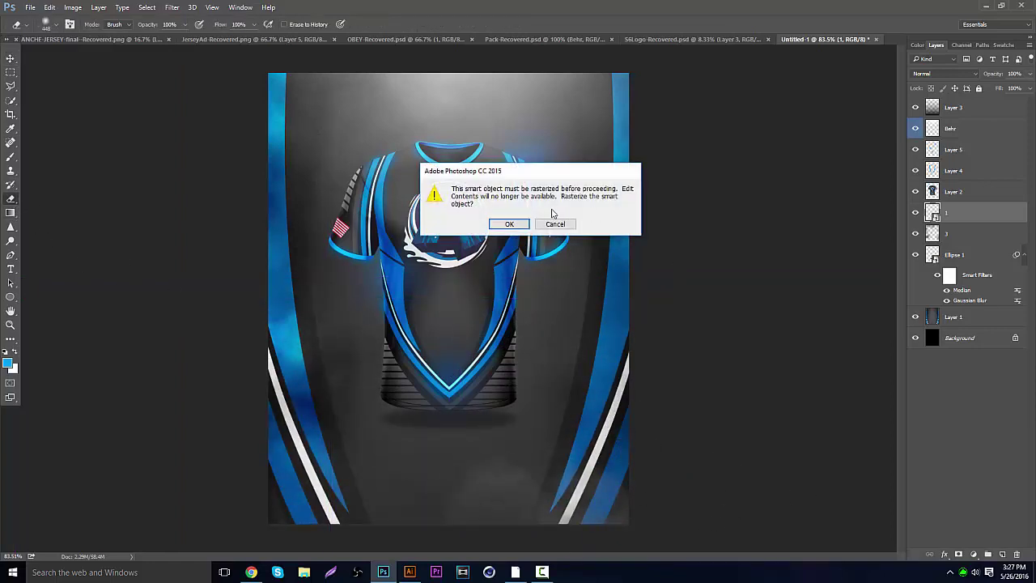
click(512, 225)
drag(711, 532, 579, 582)
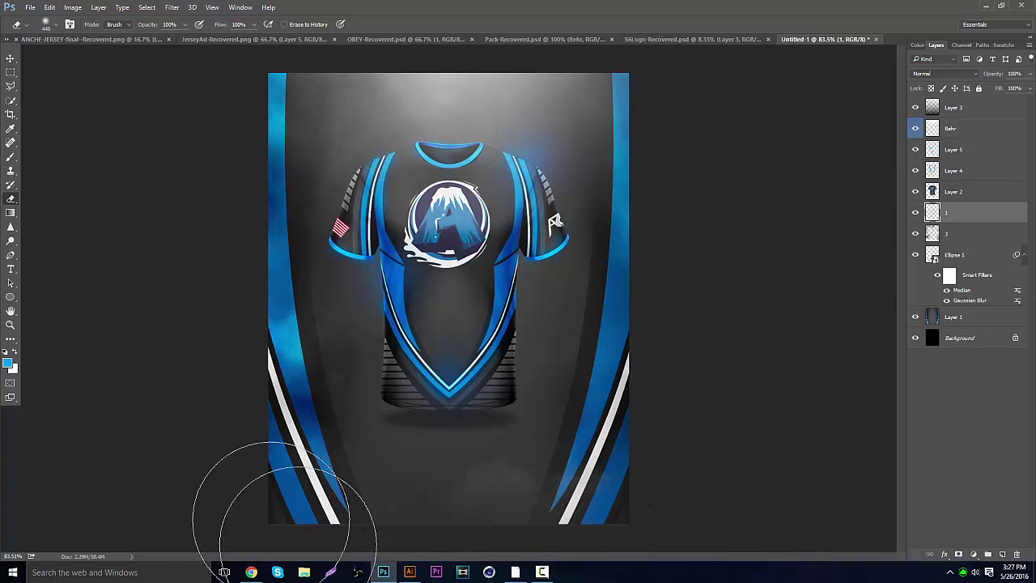
Copy the shield emblem and SECTOR SIX wordmark layers from S6Logo-Recovered.psd into the Untitled-1 poster.
click(11, 325)
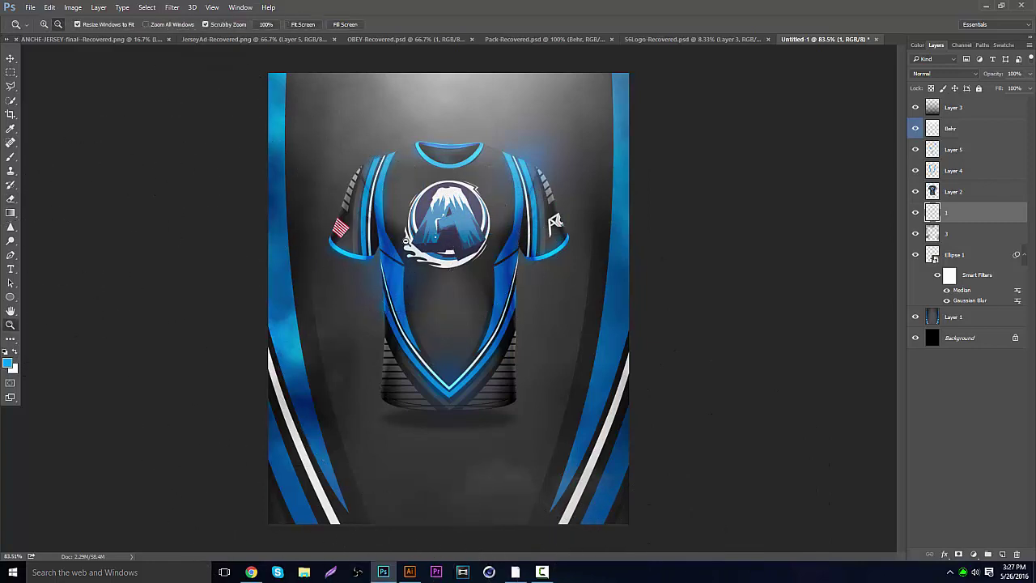
key(ctrl+minus)
drag(437, 257, 456, 242)
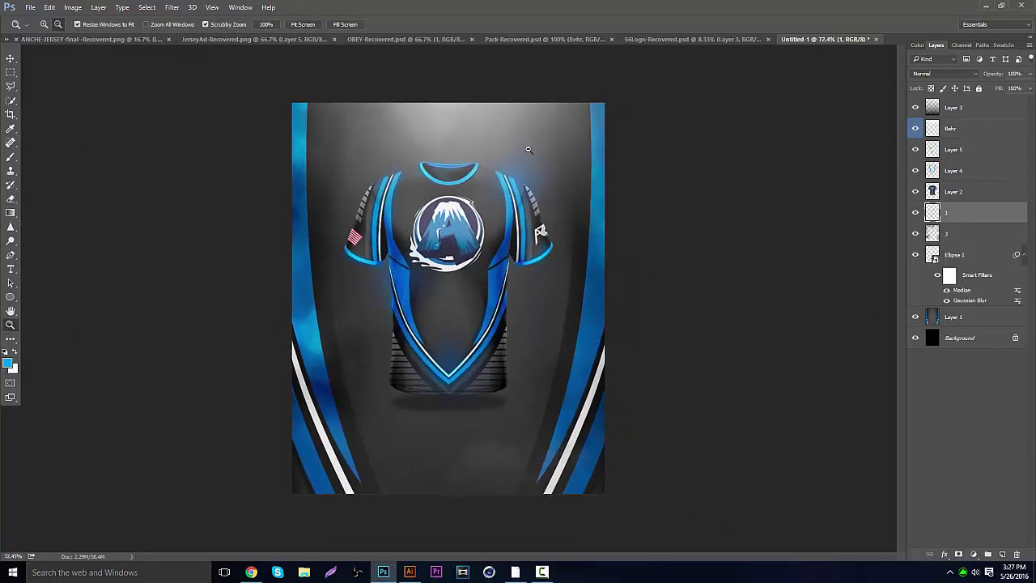
click(638, 38)
key(v)
drag(296, 233, 478, 289)
drag(574, 220, 599, 20)
shift+click(961, 134)
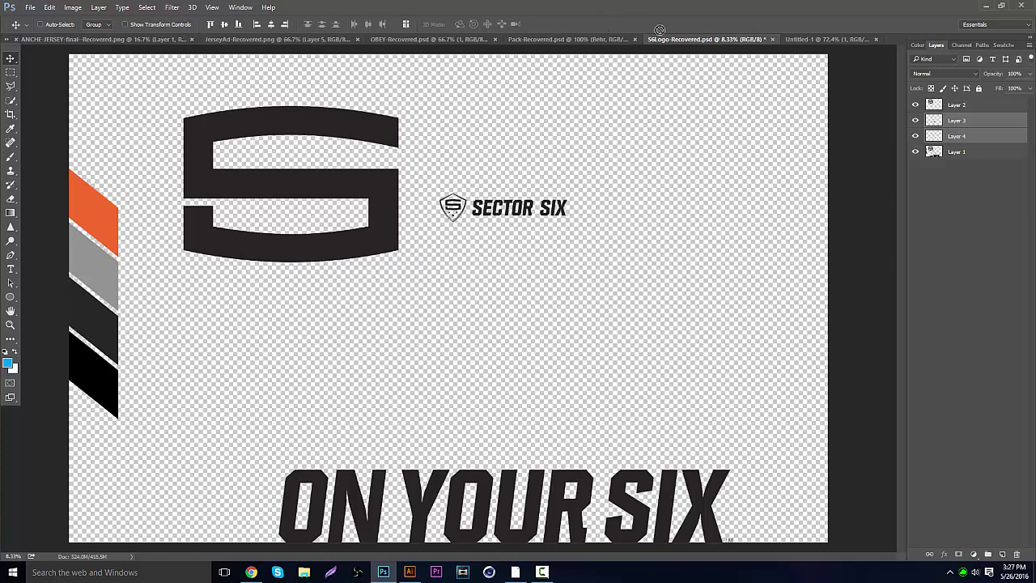
drag(797, 38, 564, 255)
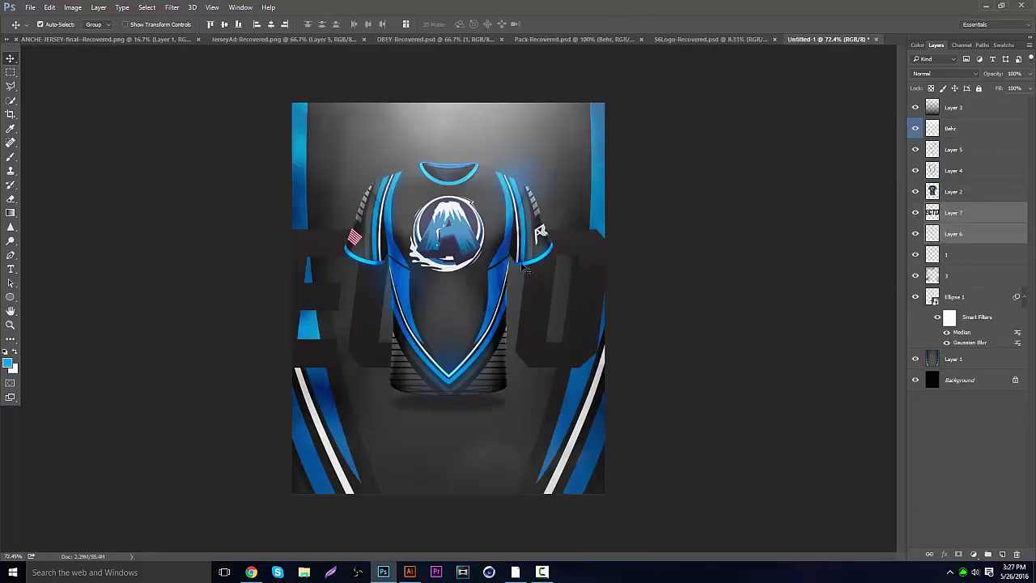
Scale both logo layers down together and place them just below the jersey.
key(ctrl+t)
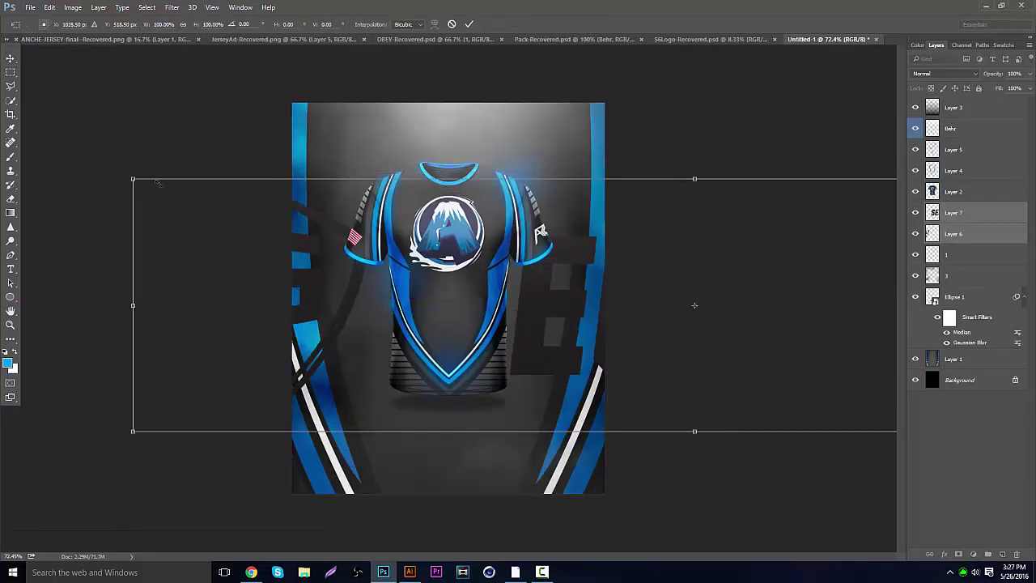
drag(158, 184, 411, 414)
drag(561, 386, 487, 398)
key(Return)
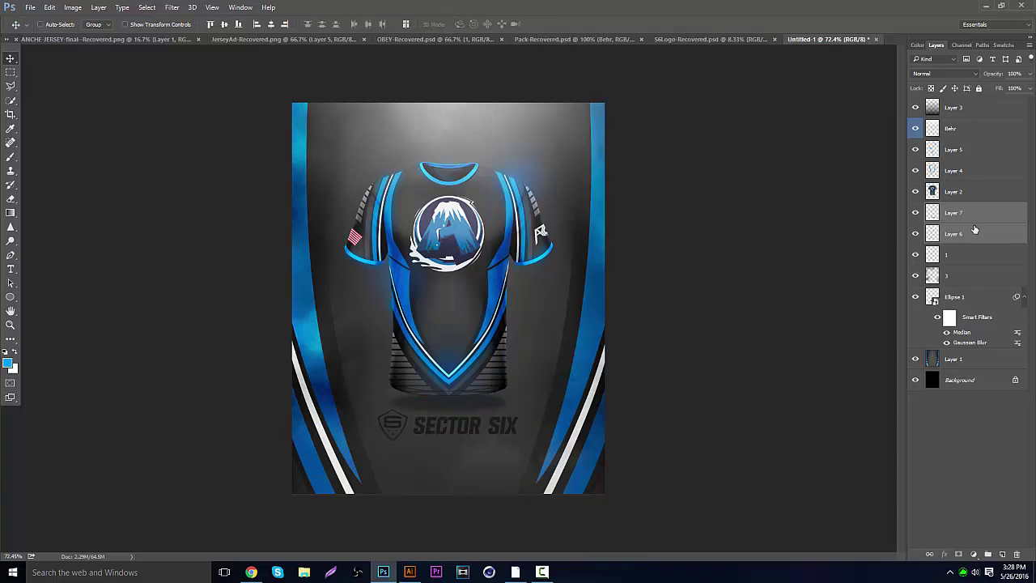
Scale the shield emblem down slightly and position it directly beside the SECTOR SIX wordmark.
click(975, 233)
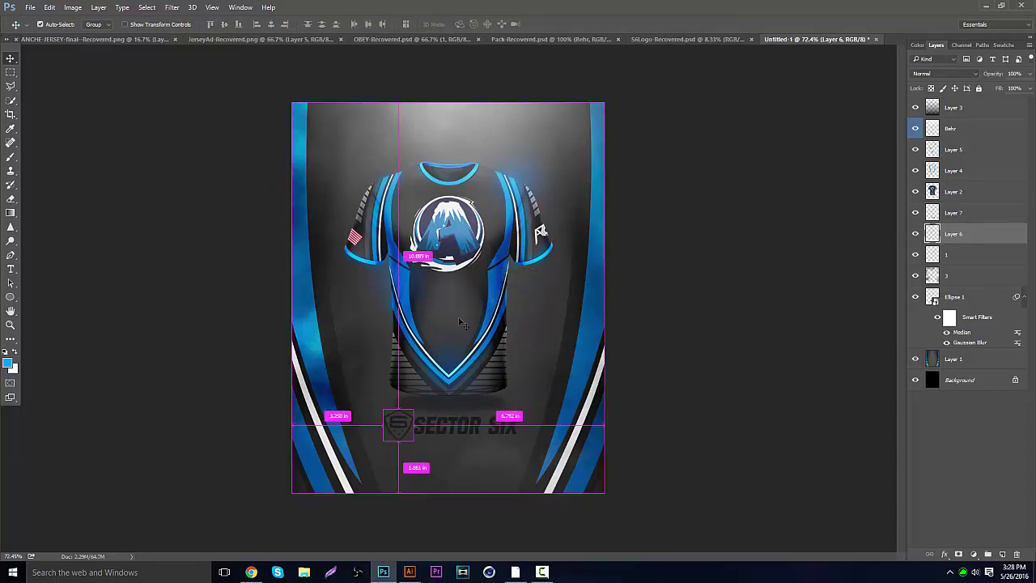
key(ctrl+t)
drag(413, 410, 454, 359)
key(Return)
click(11, 325)
click(9, 59)
click(10, 59)
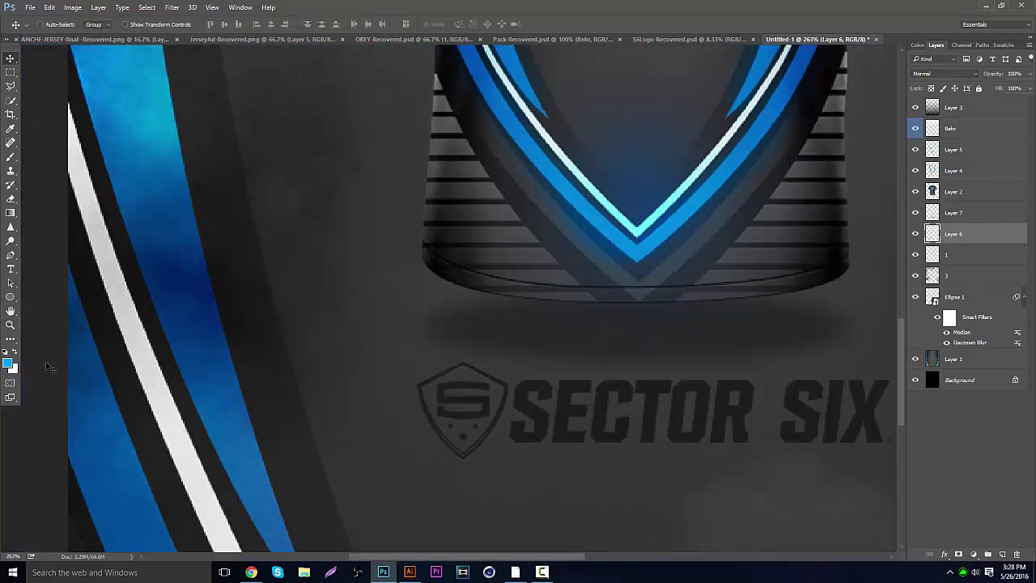
Apply an orange #ff7f39 Color Overlay to the shield emblem layer.
click(11, 324)
click(446, 375)
click(591, 361)
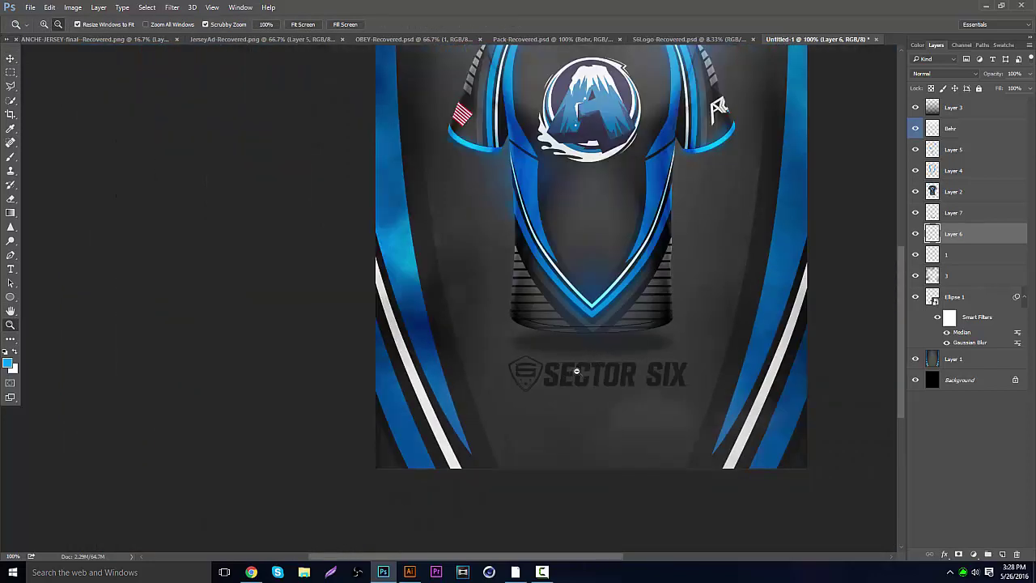
drag(578, 370, 657, 391)
drag(576, 552, 603, 552)
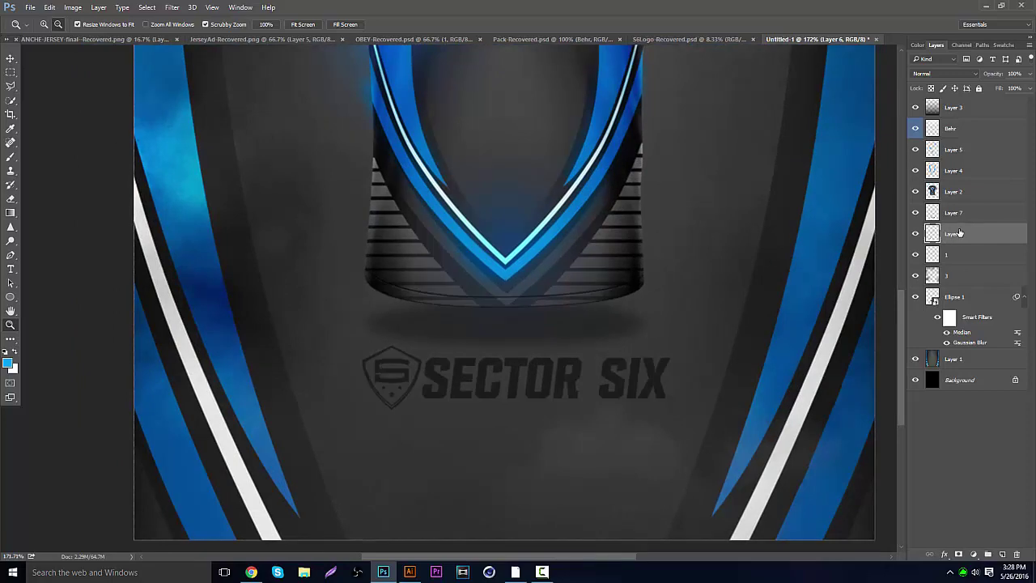
right_click(959, 233)
click(838, 76)
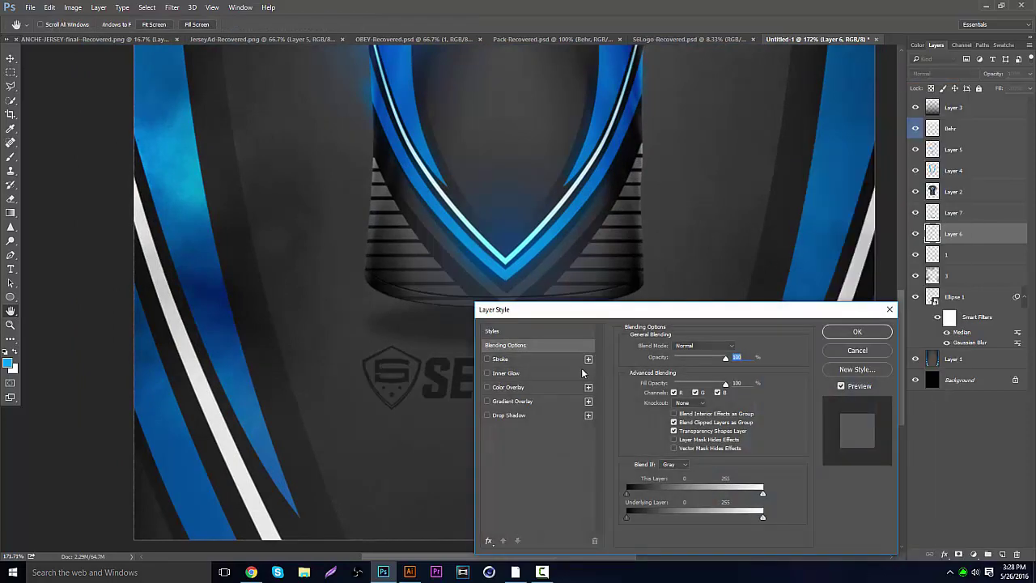
click(517, 388)
click(735, 347)
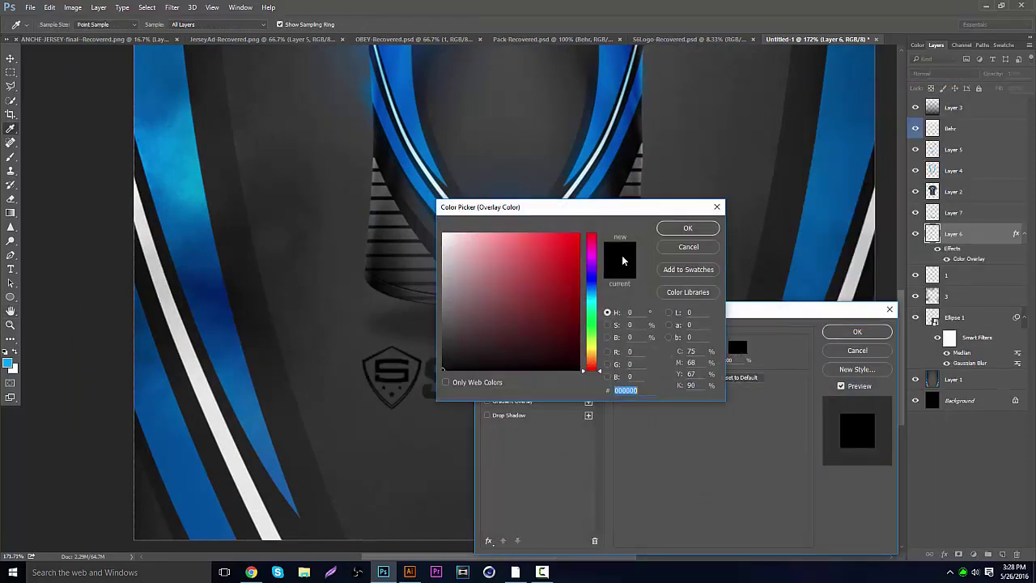
drag(594, 319, 593, 363)
drag(550, 254, 564, 200)
drag(550, 212, 548, 212)
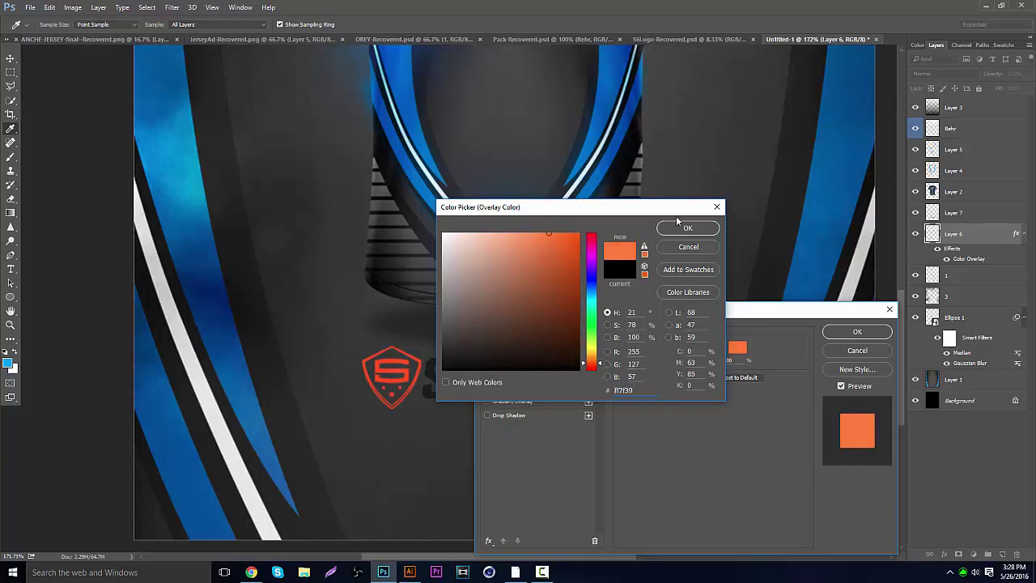
click(688, 229)
click(858, 331)
Apply a white #ffffff Color Overlay to the SECTOR SIX wordmark layer.
right_click(997, 212)
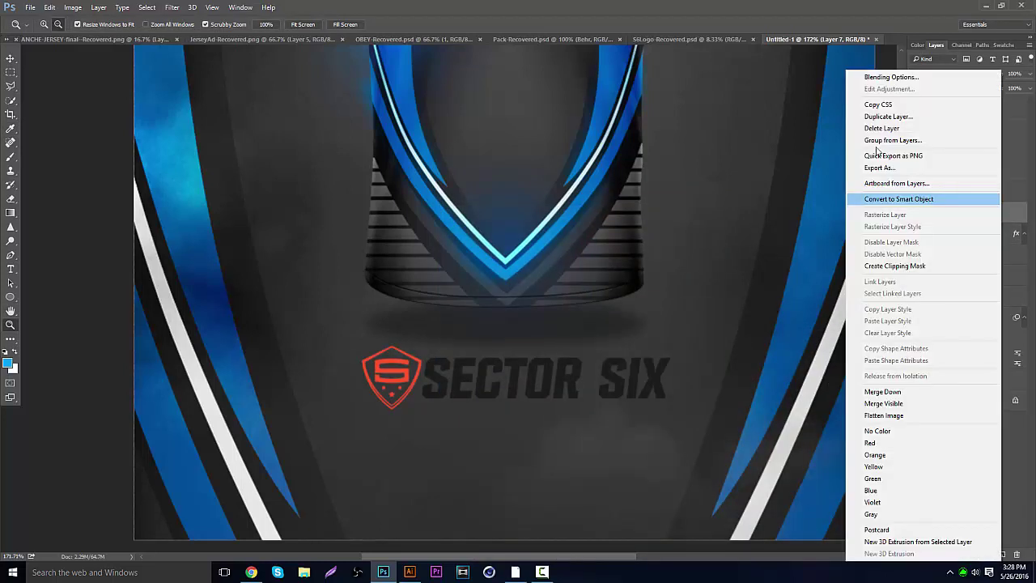
click(889, 76)
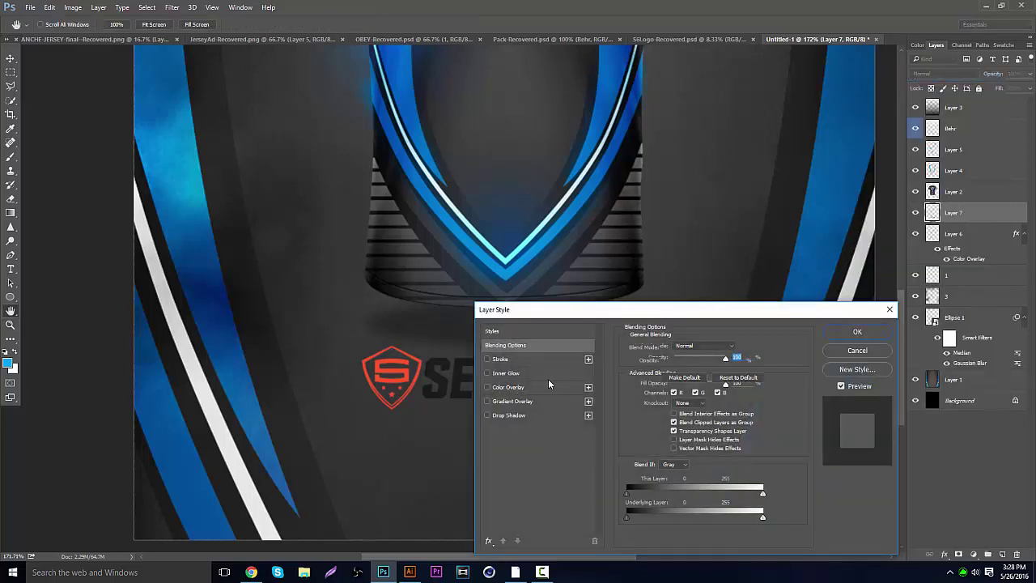
click(518, 387)
click(738, 349)
text(ffffff)
click(691, 227)
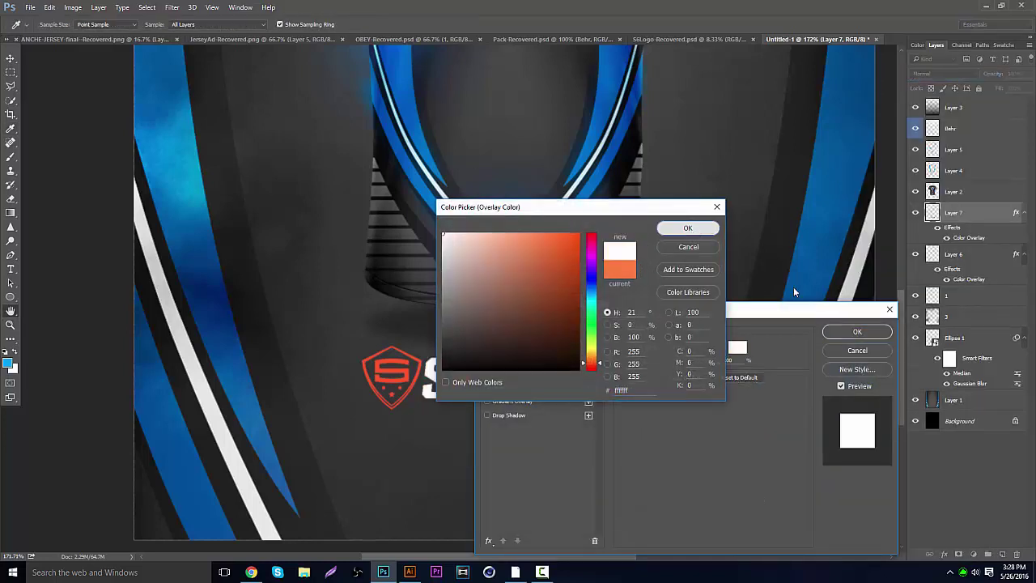
click(857, 331)
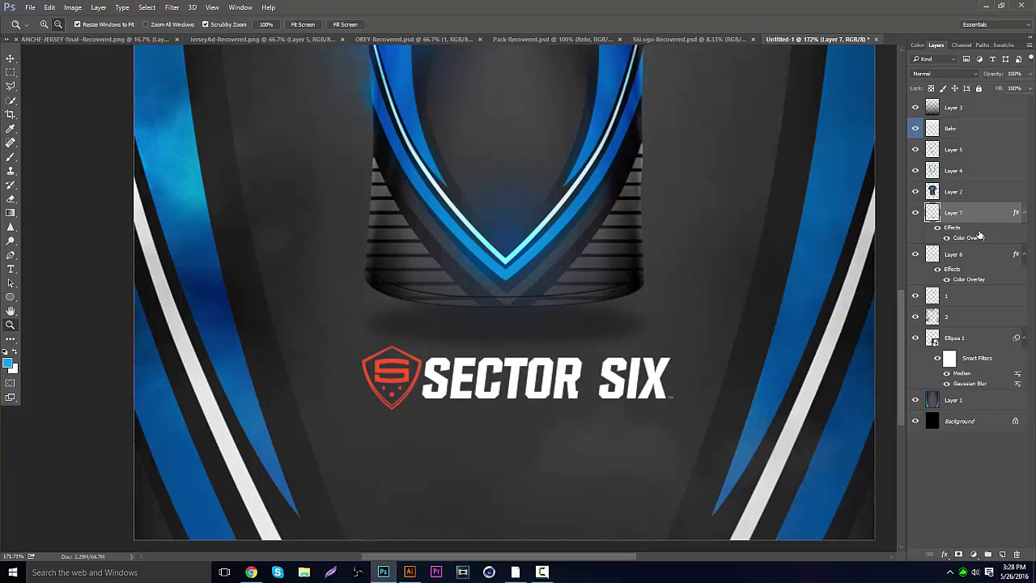
Merge the shield and wordmark layers and shift the combined logo slightly left to centre it under the jersey.
ctrl+click(978, 257)
key(ctrl+e)
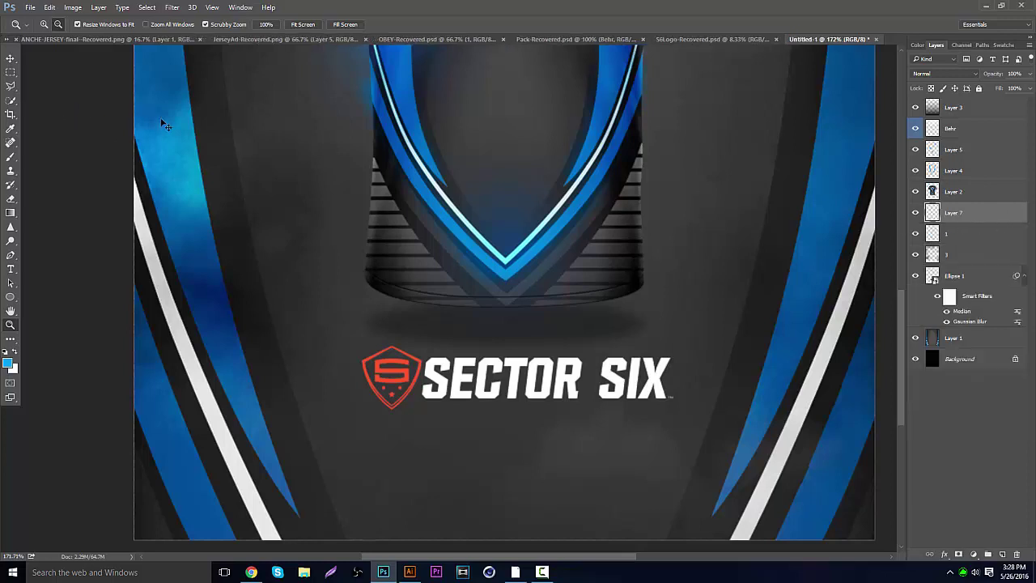
click(11, 60)
drag(358, 239, 343, 240)
Add a new layer beneath the logo and draw a thin black ellipse about 336 × 8 px under the SECTOR SIX logo.
scroll(330, 285, down, 1)
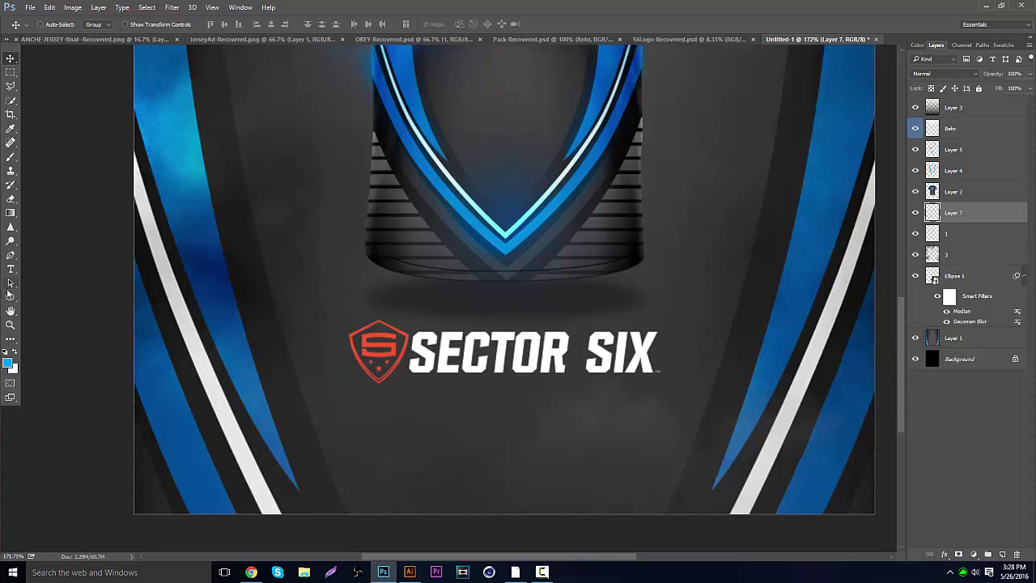
click(10, 296)
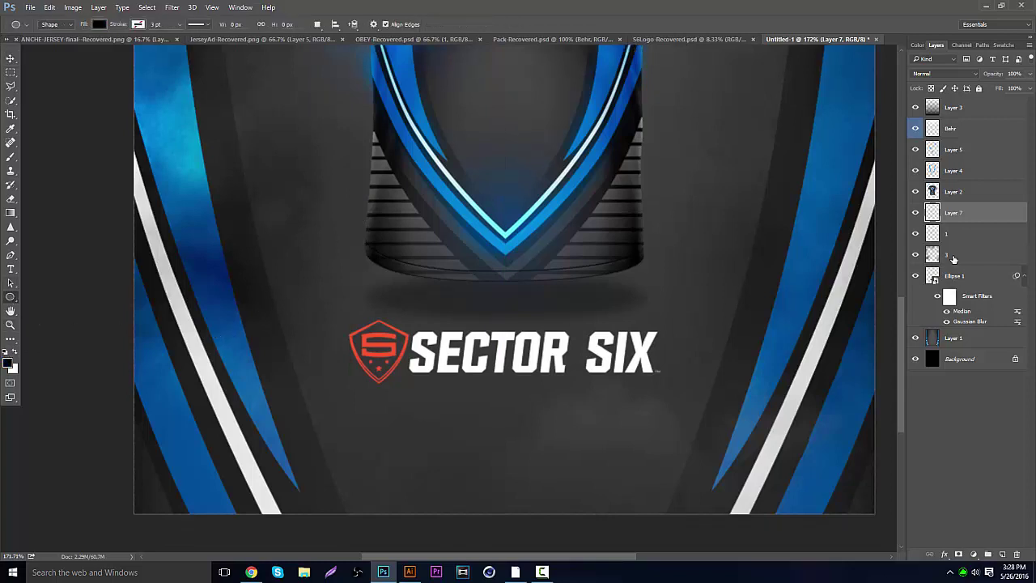
click(955, 257)
click(959, 235)
click(1003, 555)
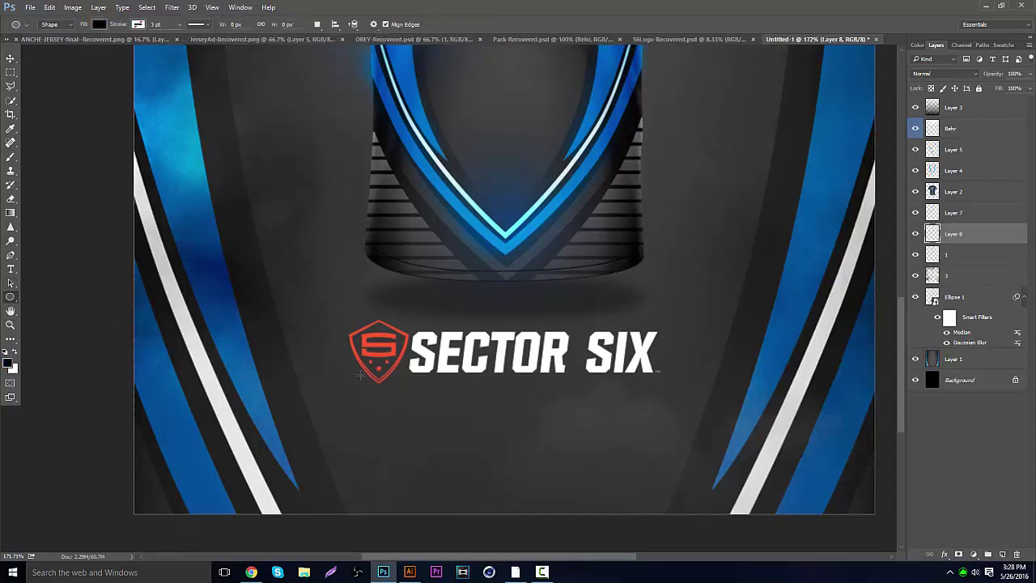
drag(360, 375, 669, 385)
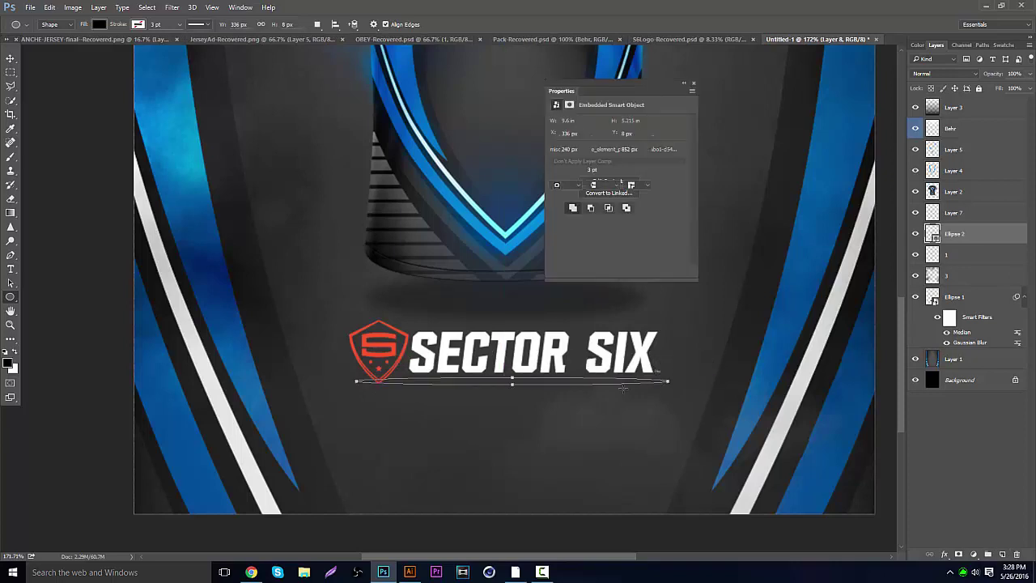
Apply a Gaussian Blur with a 2.0 pixel radius and a Median filter to the black ellipse under the logo.
click(172, 7)
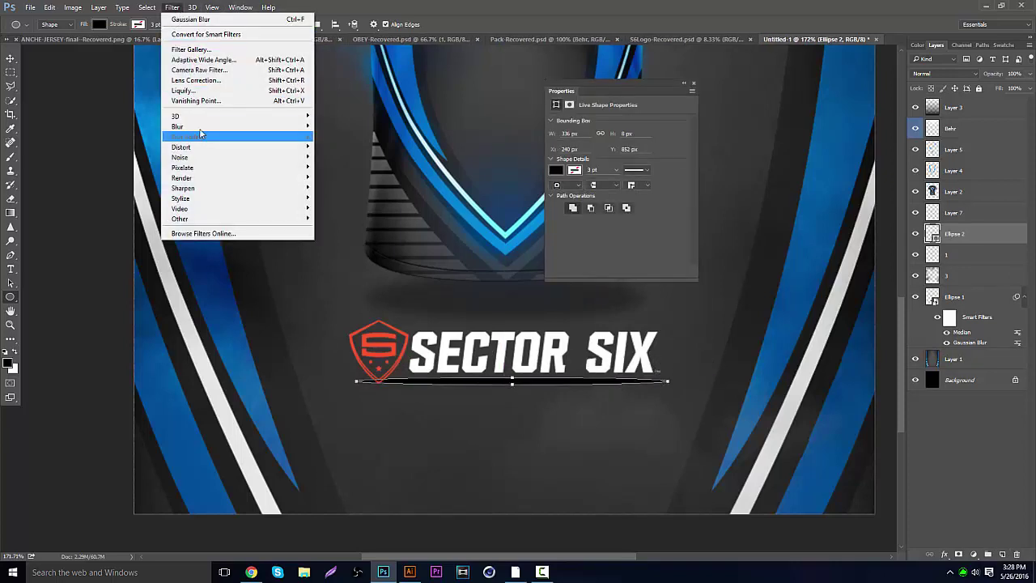
mouse_move(186, 126)
click(348, 168)
click(492, 216)
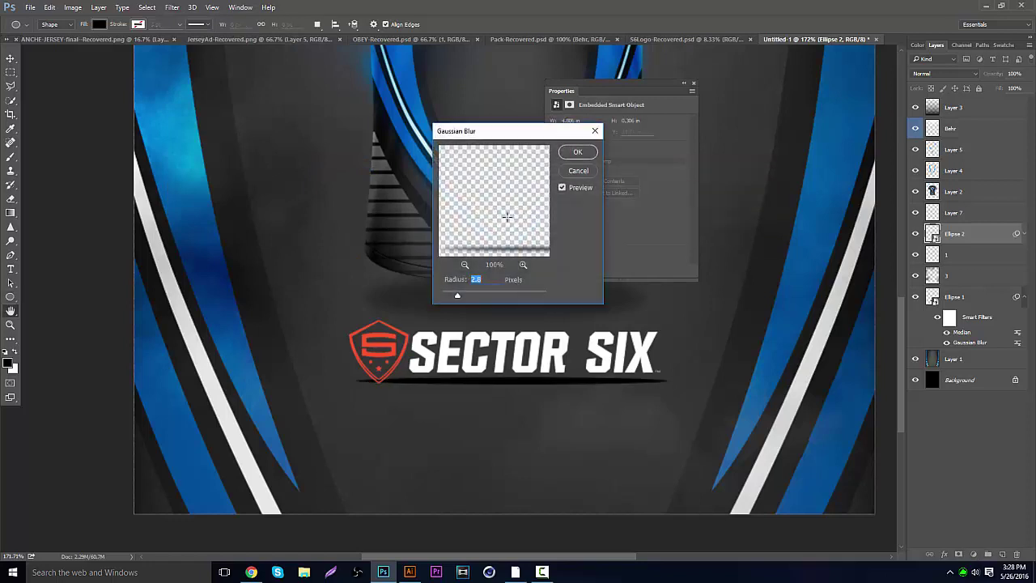
click(579, 152)
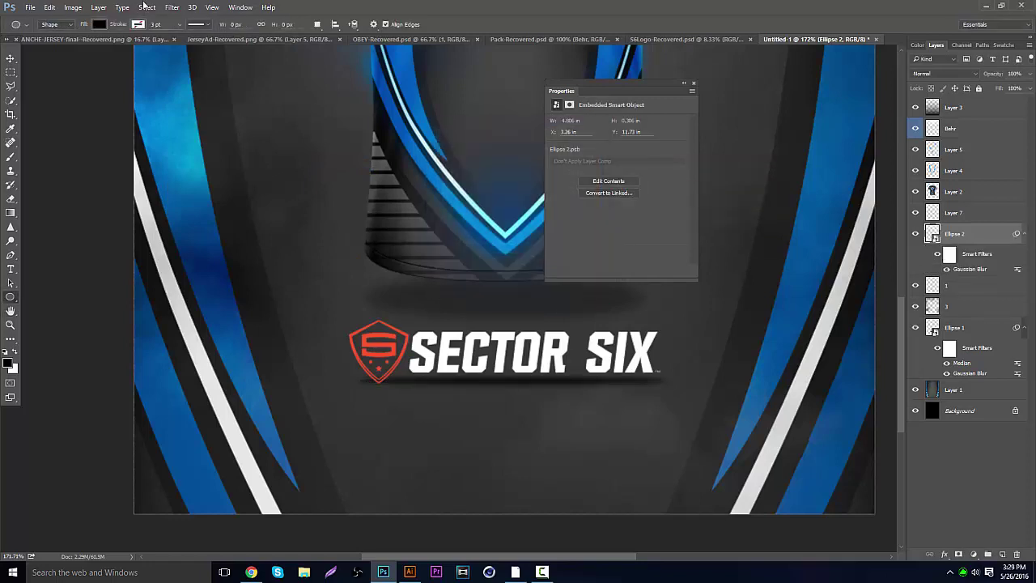
click(171, 7)
mouse_move(243, 155)
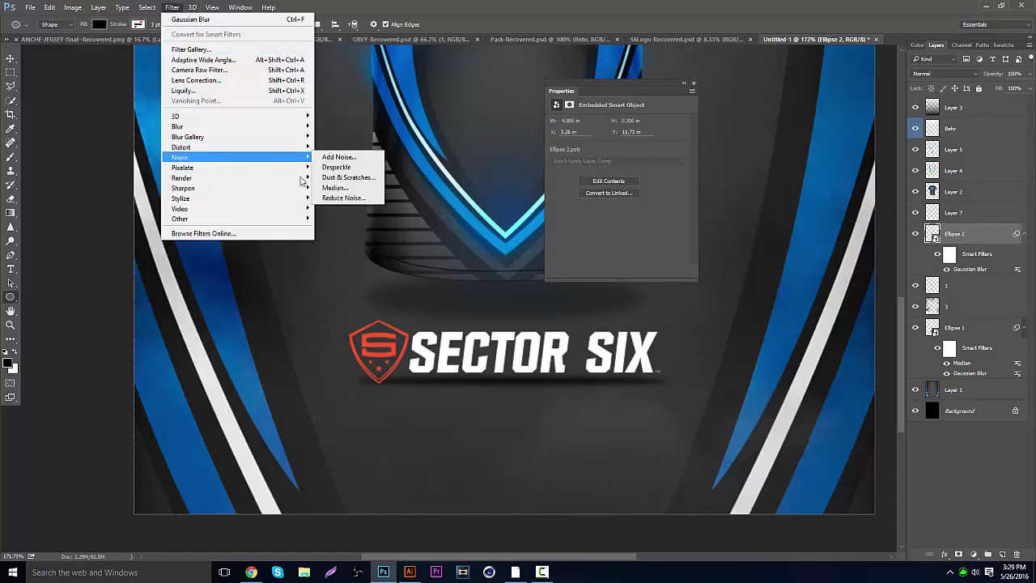
click(348, 187)
click(576, 152)
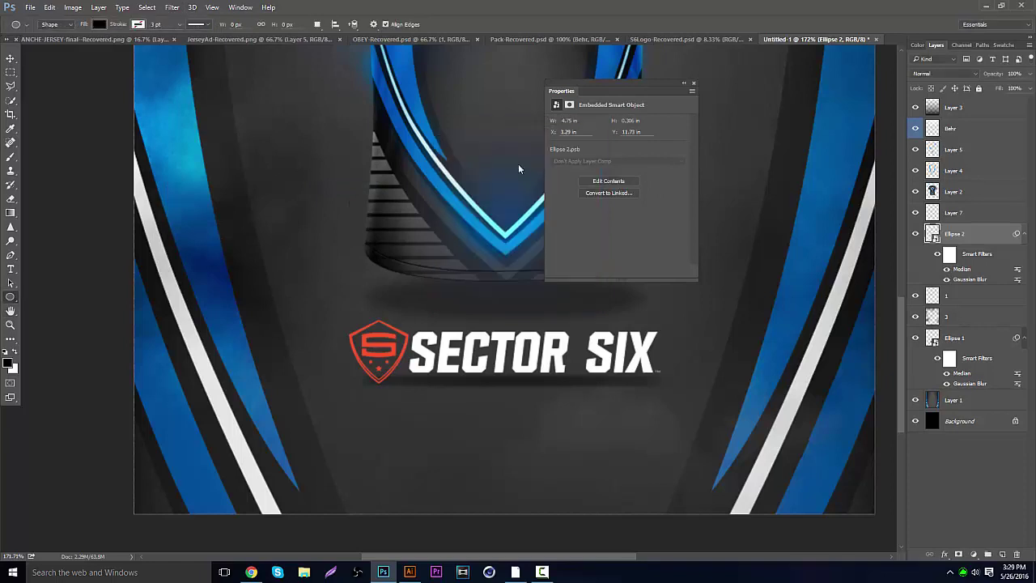
Shift the blurred ellipse shadow slightly left and down, and lower its opacity to about 53%.
click(11, 72)
click(10, 59)
drag(263, 145, 261, 144)
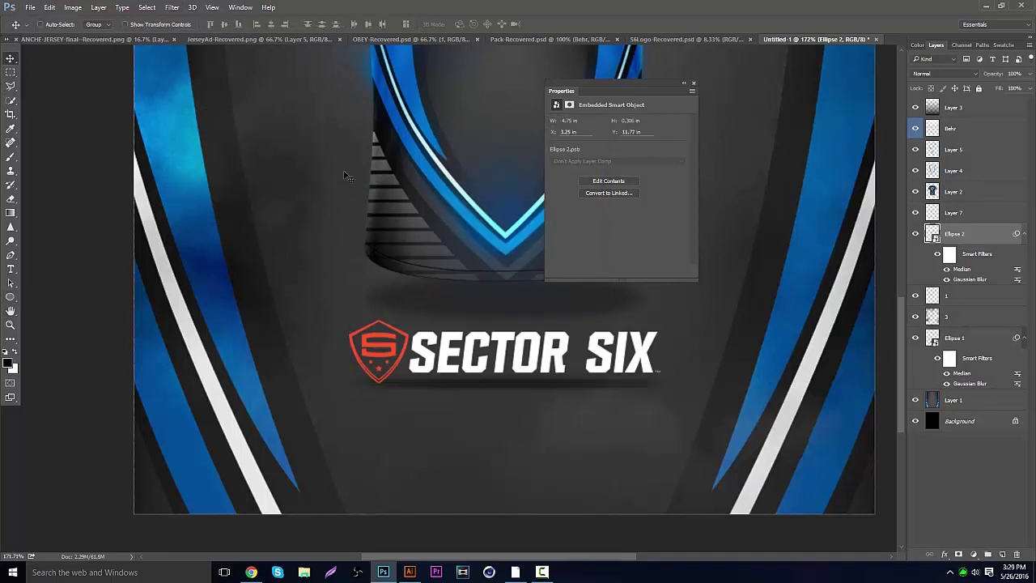
click(1030, 73)
drag(1025, 89, 1006, 88)
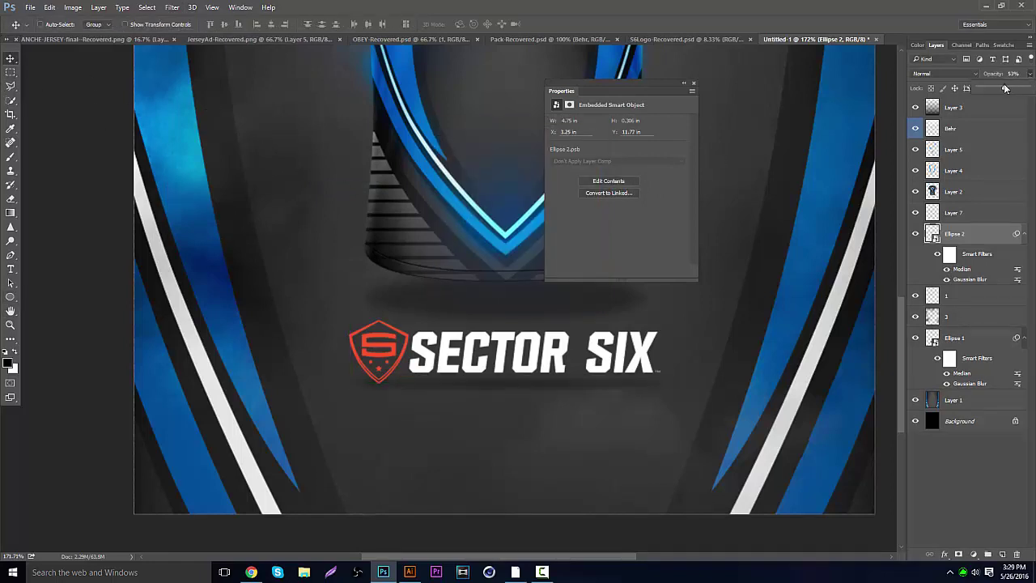
Select the SECTOR SIX logo layer together with its ellipse shadow and shift both slightly down below the jersey.
click(10, 325)
drag(411, 322, 340, 318)
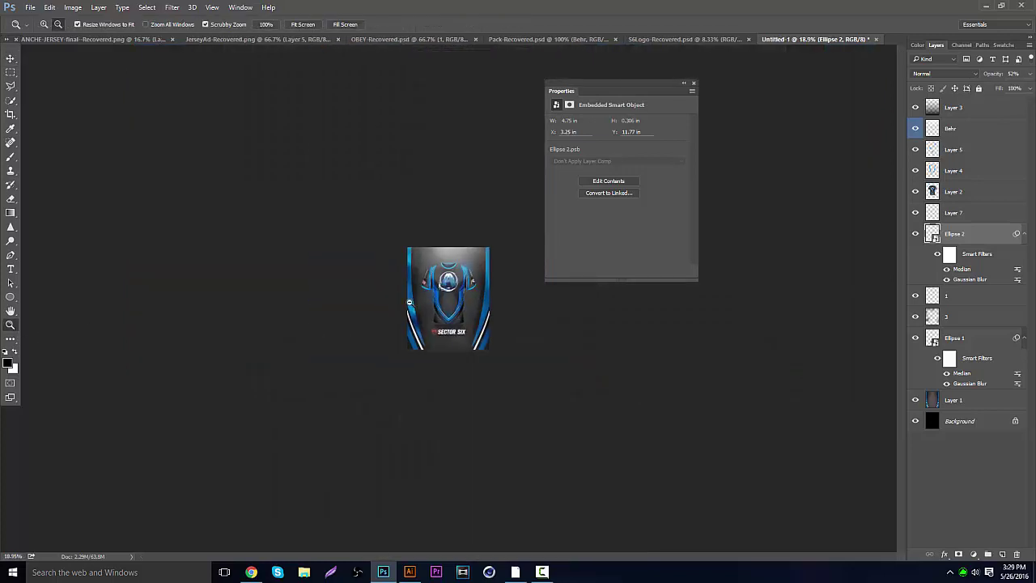
drag(447, 290, 513, 232)
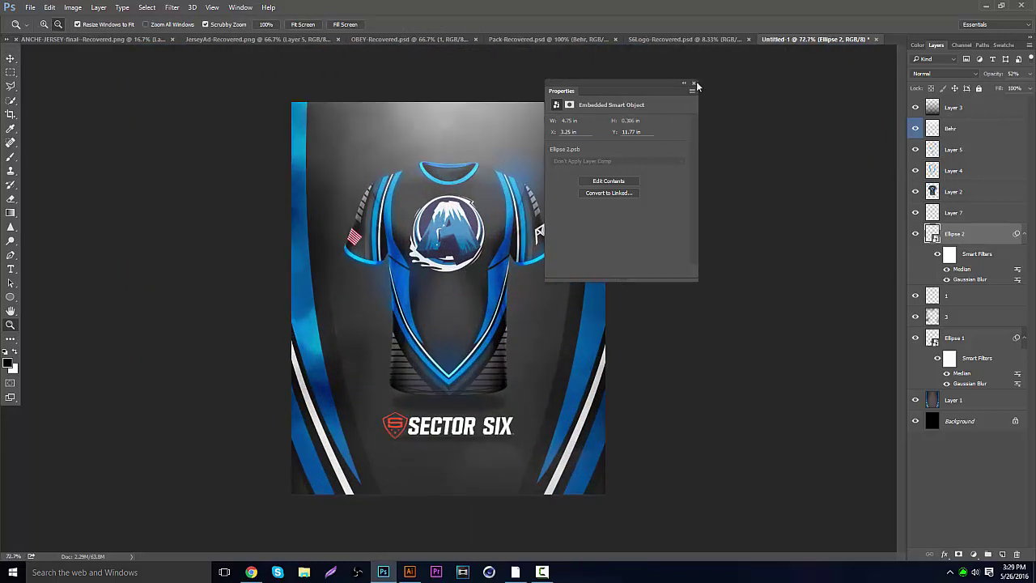
click(694, 84)
shift+click(978, 218)
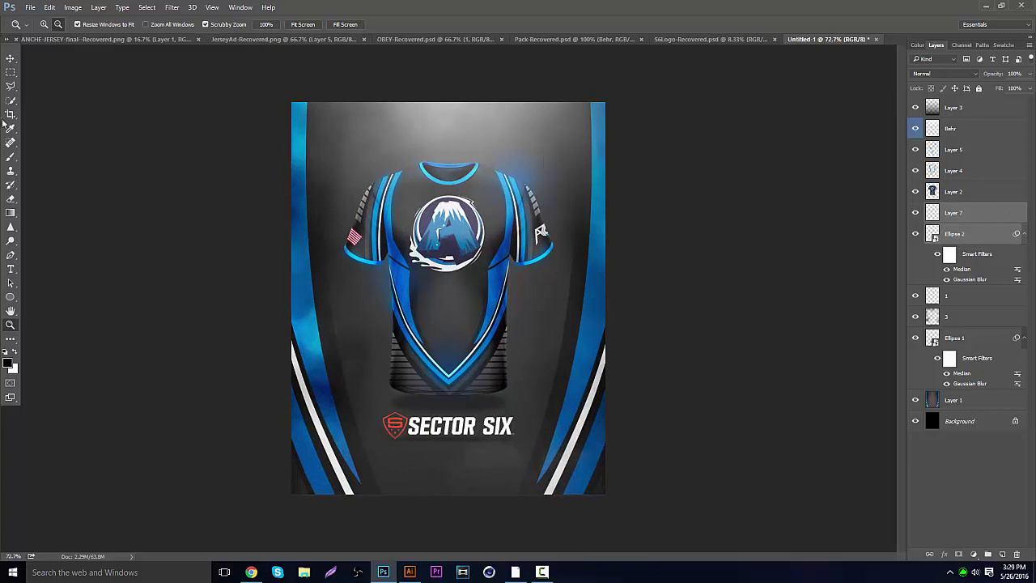
click(10, 58)
drag(331, 148, 331, 157)
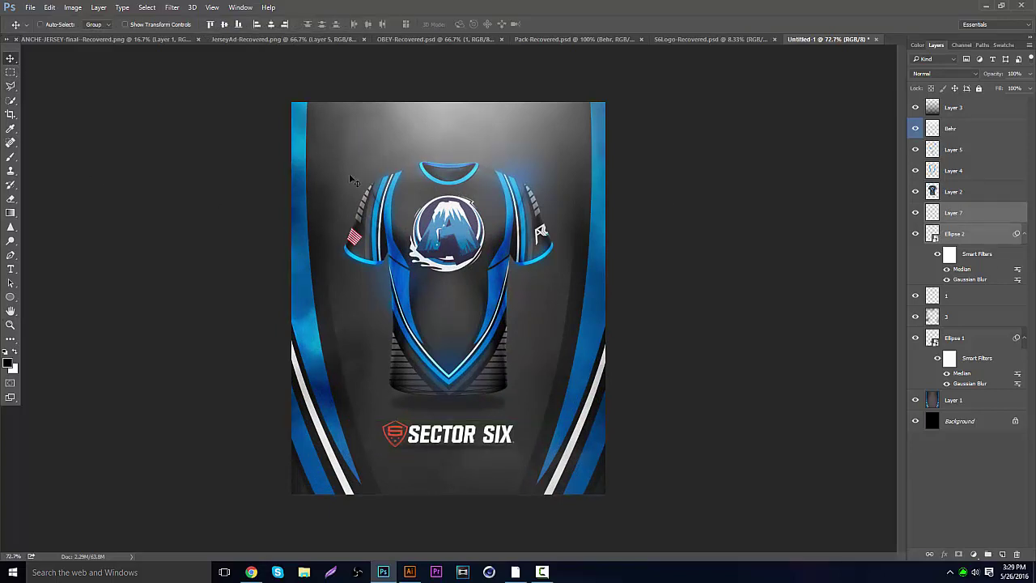
Switch to the OBEY-Recovered.psd document, hide smoke layer 15 and collapse the Smoke group.
click(441, 38)
click(916, 255)
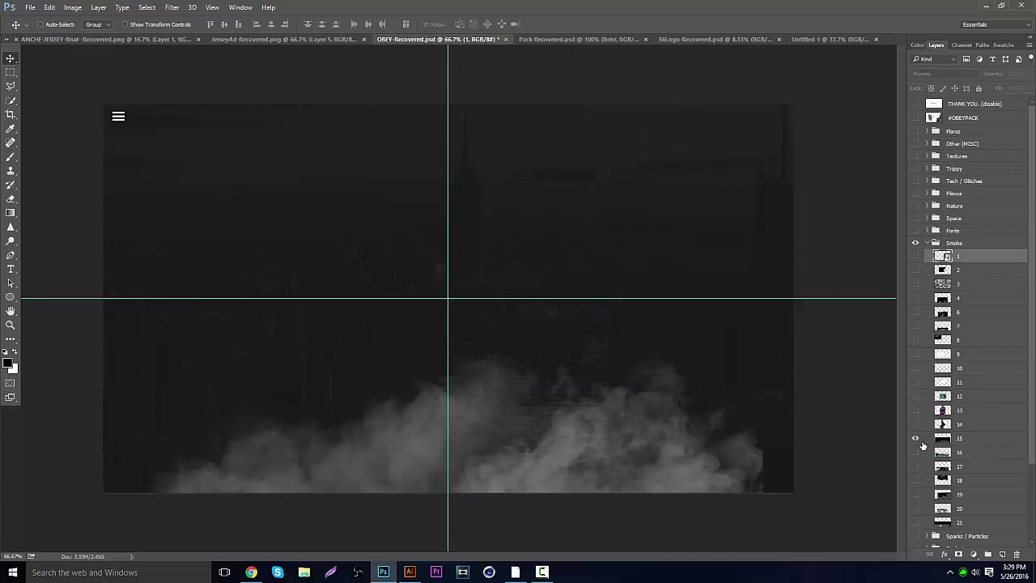
click(917, 440)
click(932, 243)
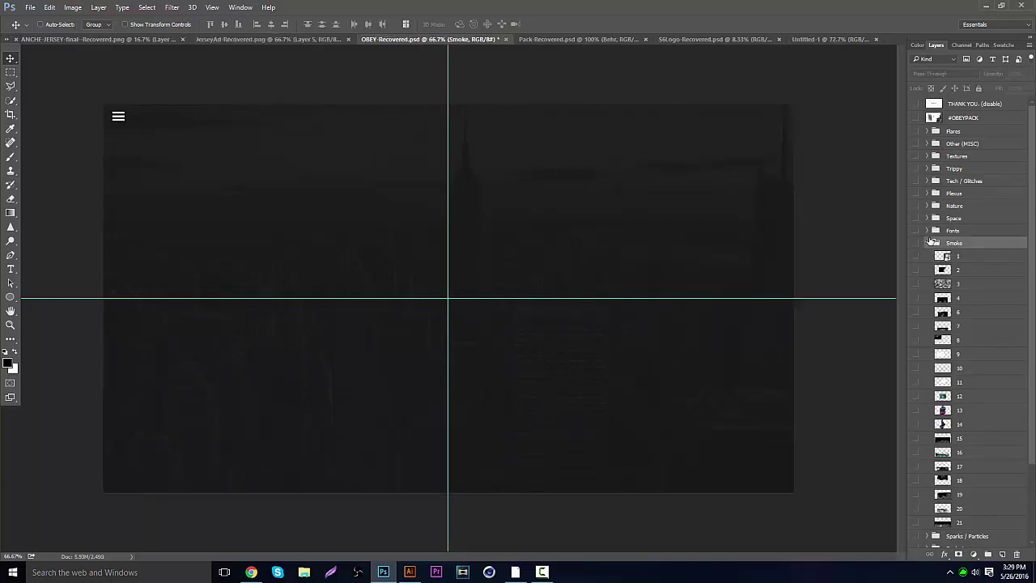
click(927, 243)
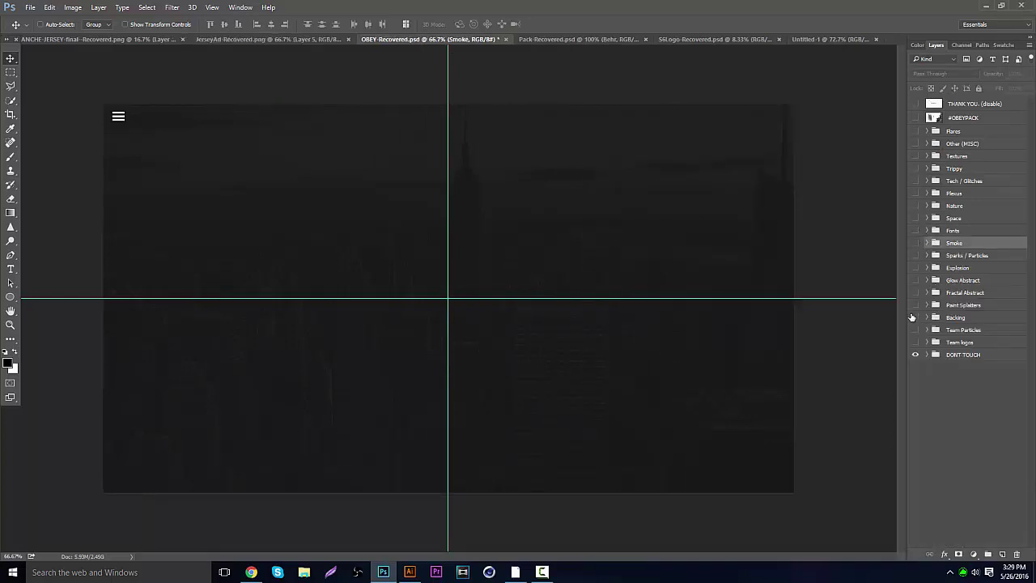
Look through the Backing, Explosion and Nature groups for elements that suit the poster.
click(930, 318)
click(929, 317)
click(928, 268)
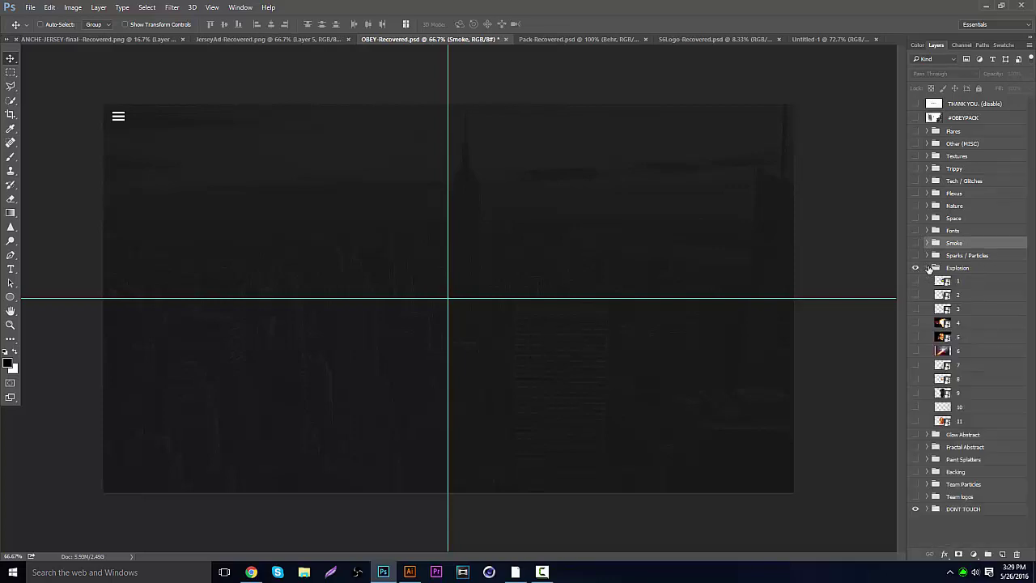
click(916, 281)
drag(916, 282, 916, 270)
click(927, 268)
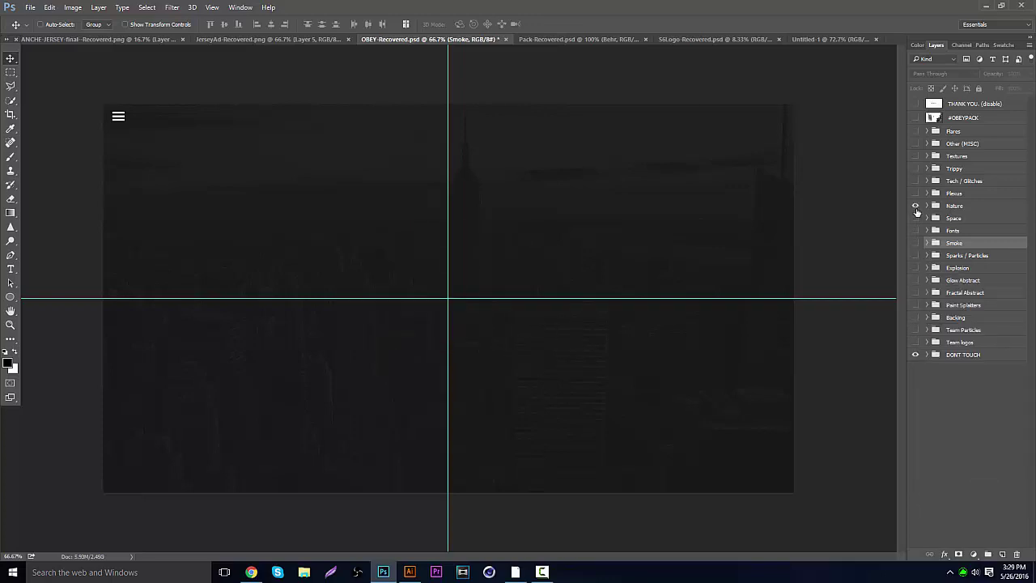
click(931, 207)
click(928, 206)
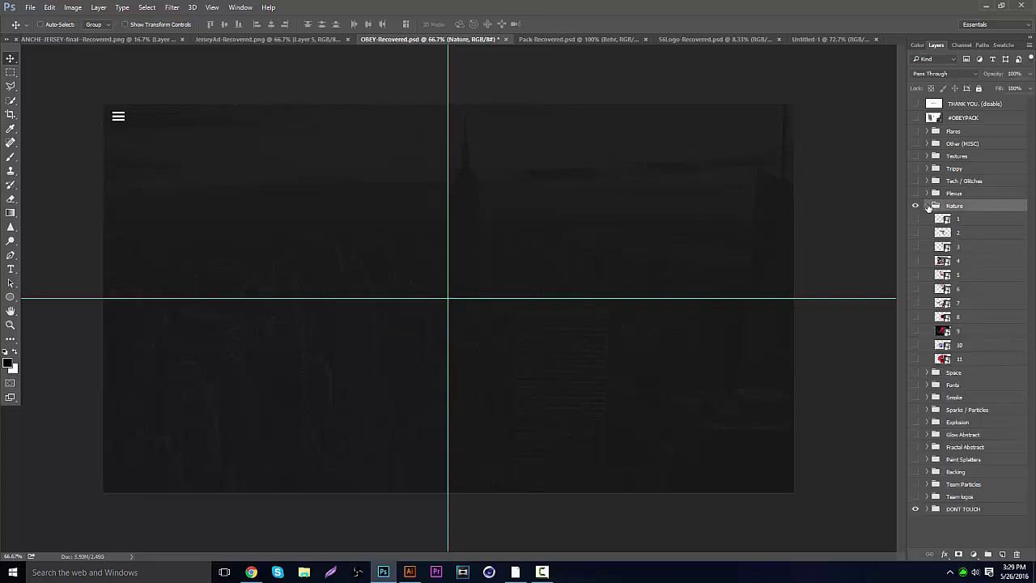
click(928, 207)
click(927, 207)
click(915, 233)
click(916, 232)
click(915, 207)
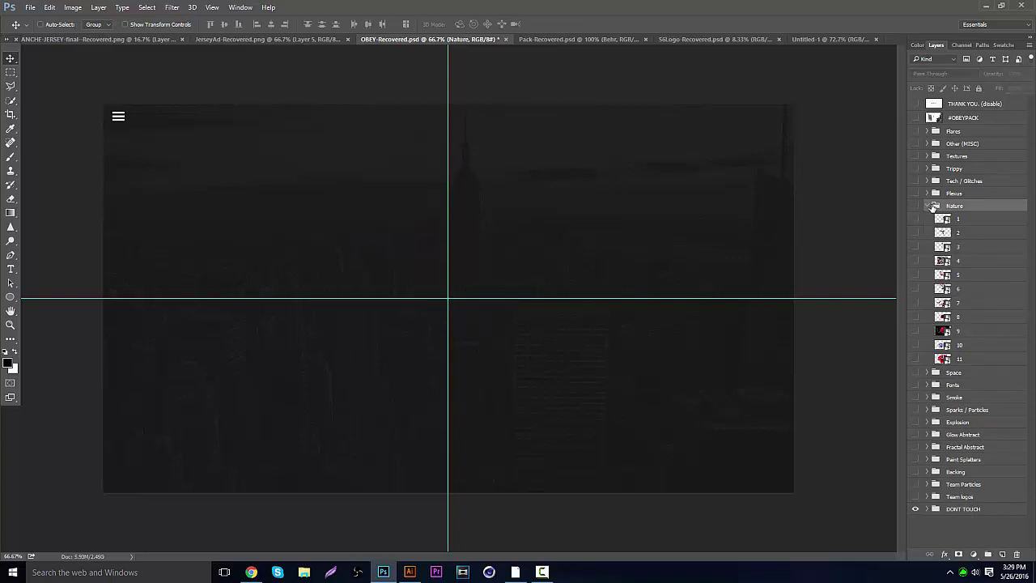
click(928, 206)
Preview the Other (MISC) layers and copy rock layer 5 into the poster document.
click(928, 144)
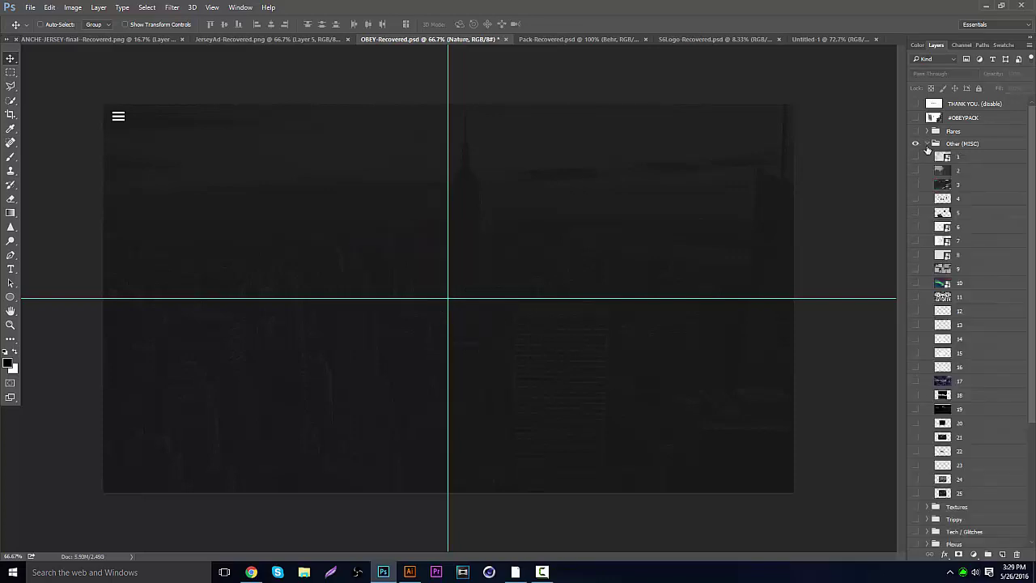
click(916, 171)
click(916, 171)
click(915, 200)
click(915, 200)
click(912, 226)
click(916, 213)
click(916, 213)
click(916, 227)
click(916, 213)
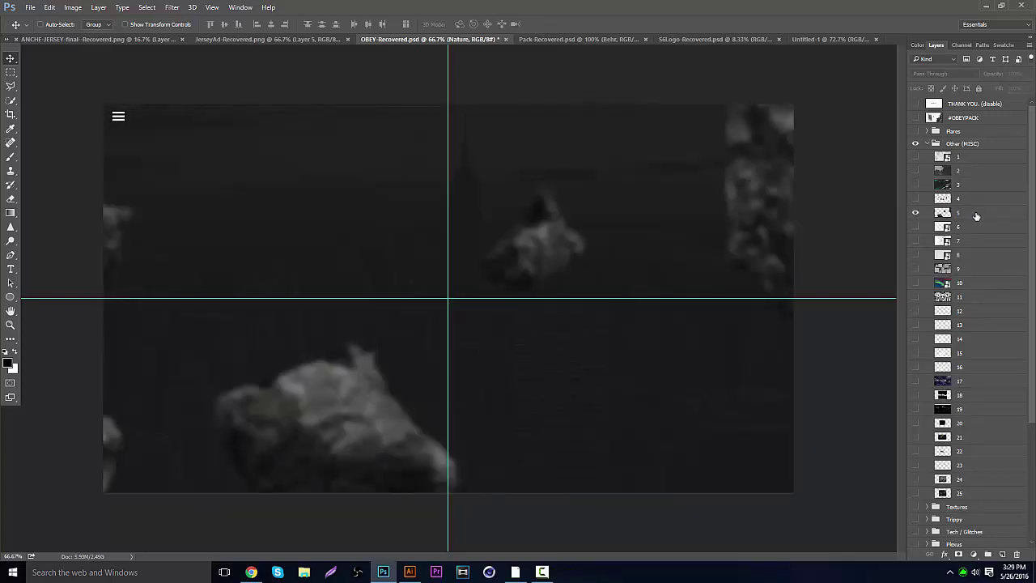
click(977, 214)
drag(583, 148, 409, 188)
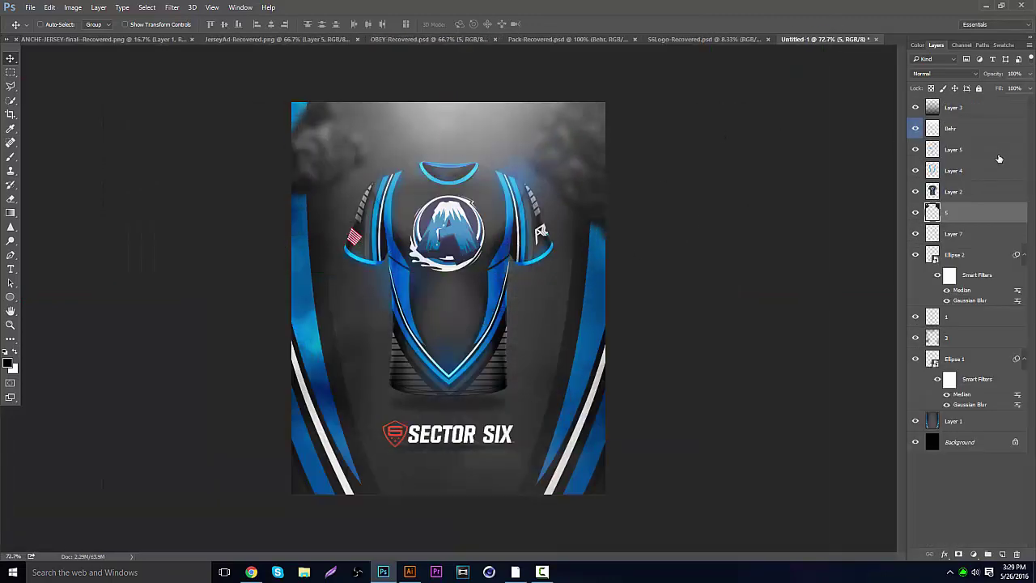
Move the rock layer above the Behr layer and position a rock in the poster's lower-left corner.
drag(959, 212, 976, 120)
drag(706, 186, 433, 279)
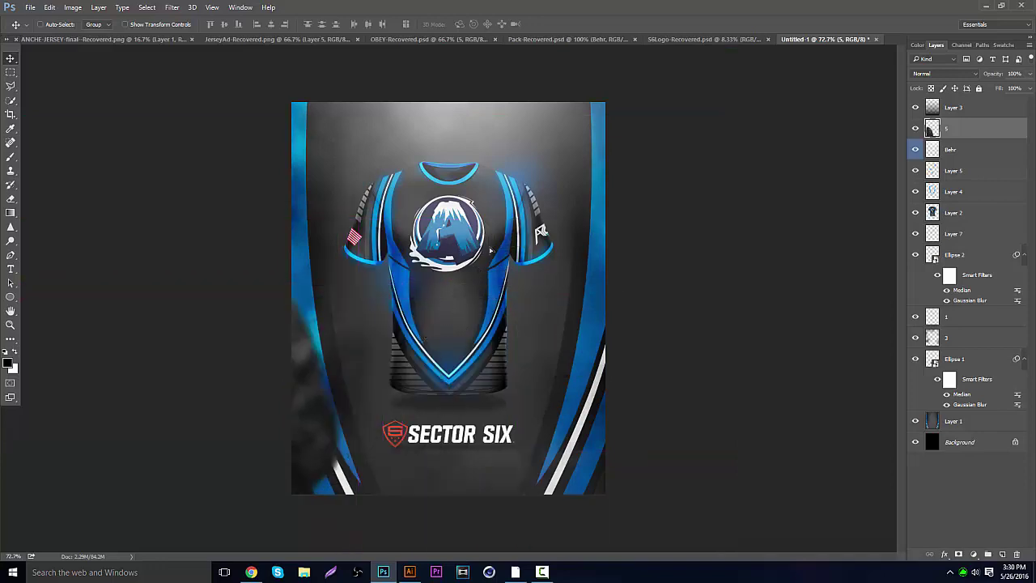
drag(688, 283, 581, 306)
drag(580, 261, 513, 235)
Cut the other rock out to its own layer and place it against the poster's right edge.
click(10, 72)
drag(283, 96, 613, 325)
key(ctrl+shift+j)
key(ctrl+v)
click(10, 59)
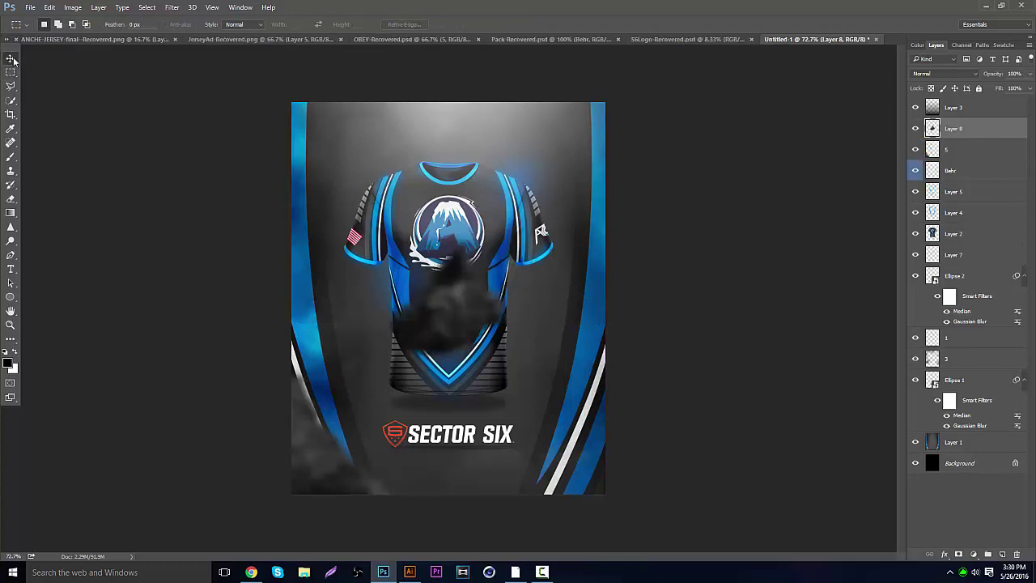
drag(411, 243, 625, 298)
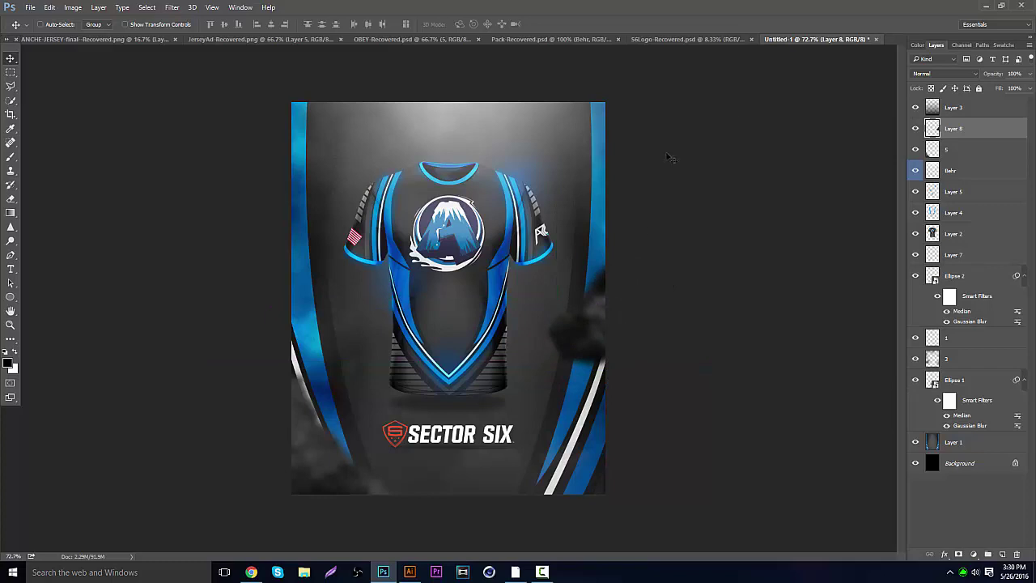
Return to the OBEY-Recovered.psd document, then hide and collapse the Other (MISC) group.
click(497, 41)
click(417, 41)
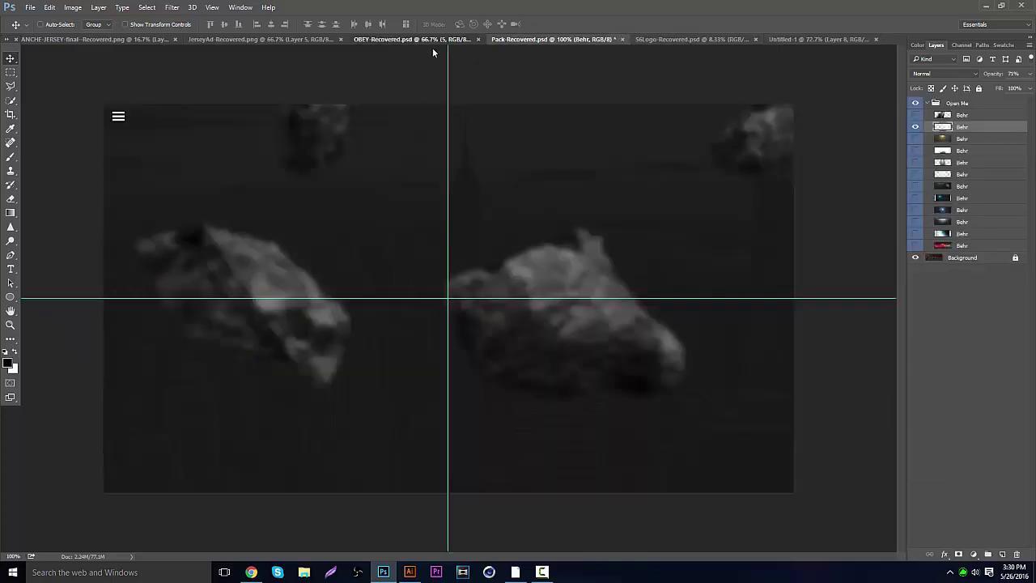
click(916, 143)
click(937, 144)
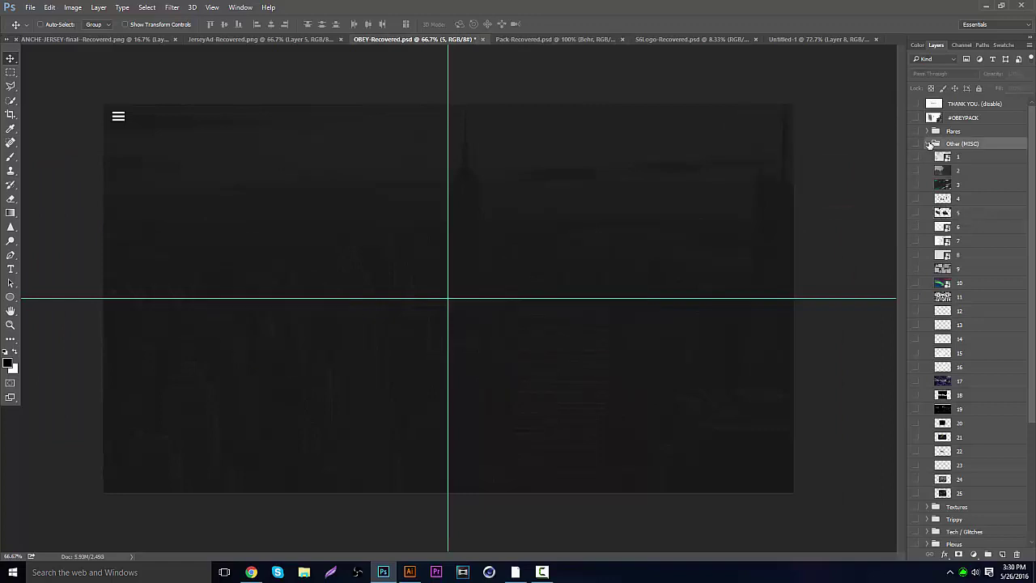
click(927, 143)
Preview the Sparks / Particles layers and copy particle layer 5 into the poster, placing it over the upper part of the jersey.
click(927, 256)
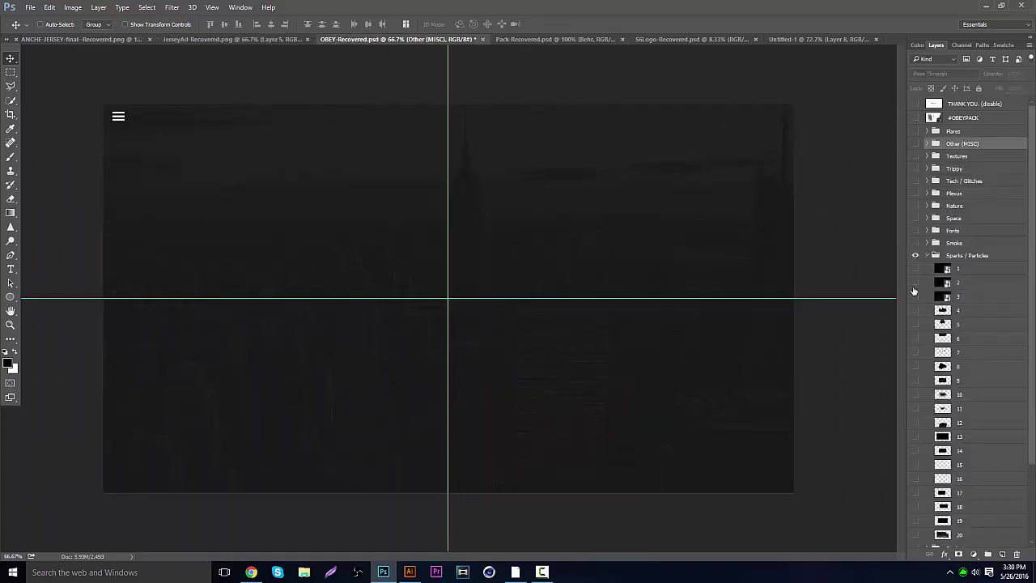
click(916, 256)
click(915, 256)
click(915, 319)
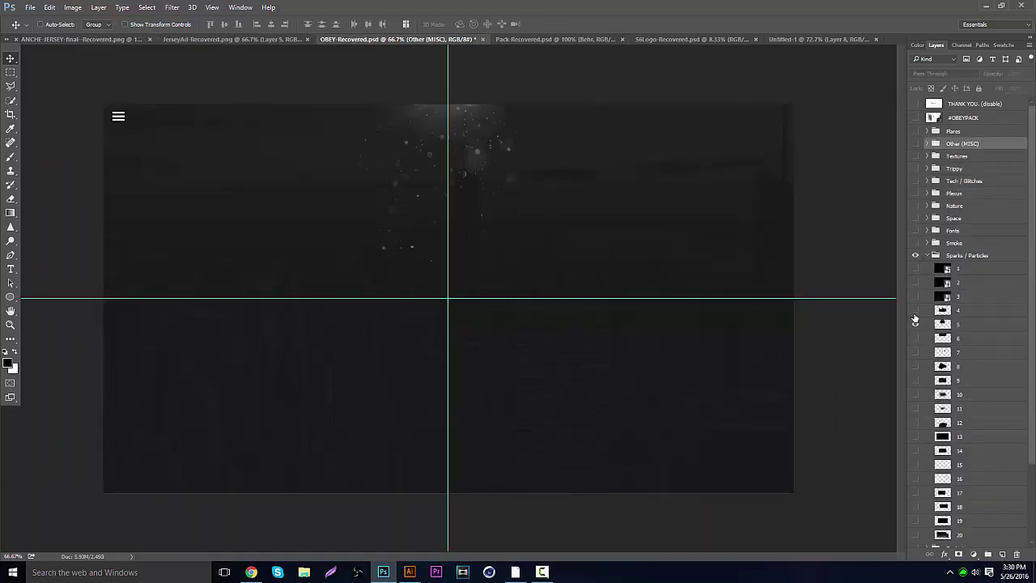
drag(918, 340, 923, 288)
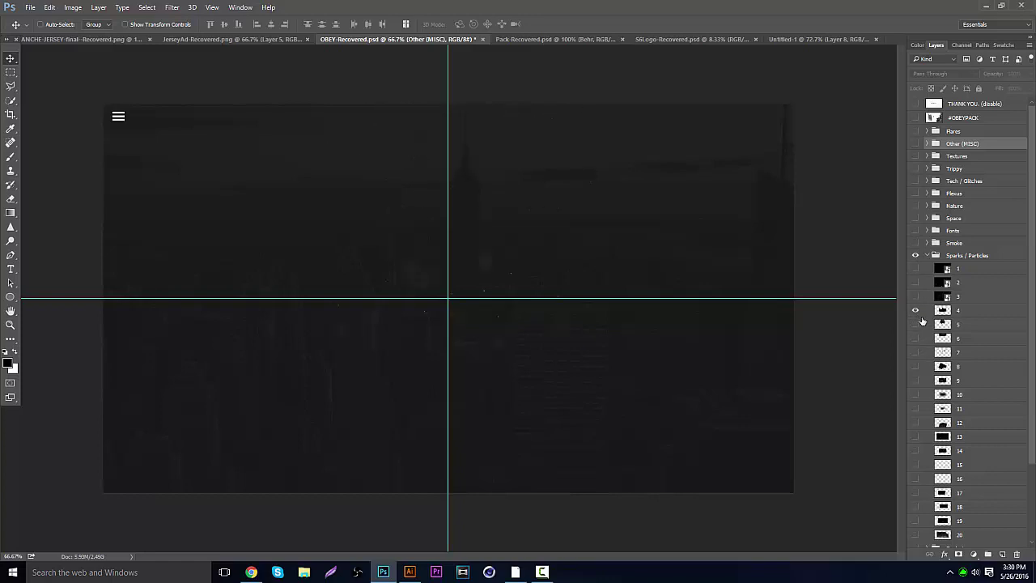
click(915, 324)
click(944, 327)
drag(499, 173, 277, 40)
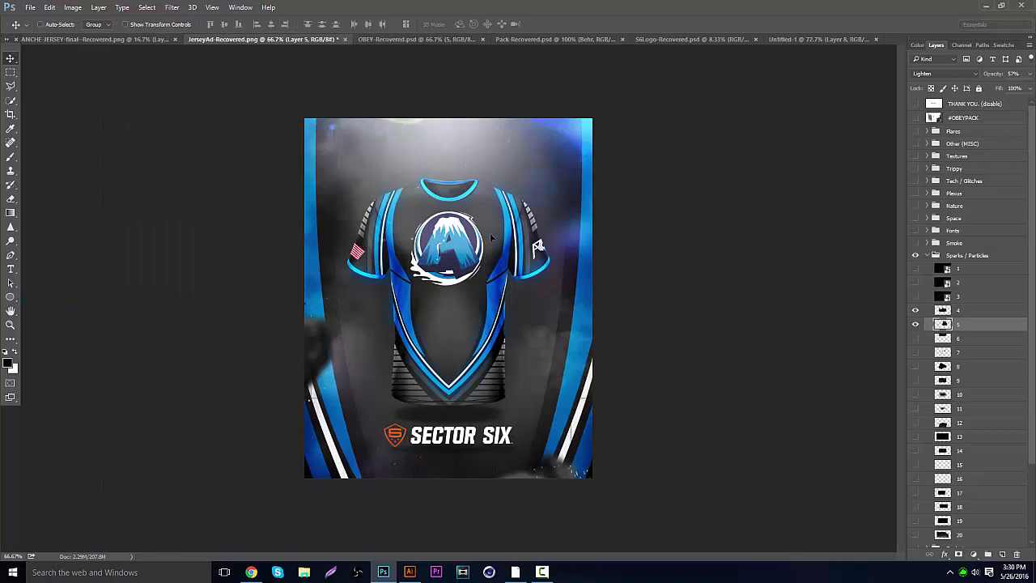
drag(491, 238, 415, 195)
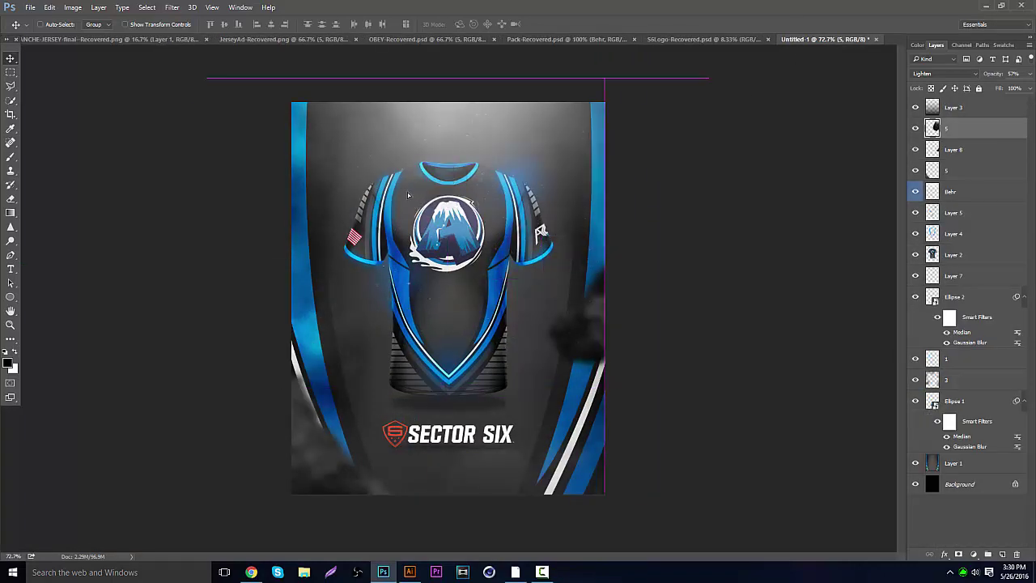
Switch back to OBEY-Recovered.psd, put away the Sparks / Particles group and preview Explosion layers 1 and 2.
click(407, 40)
drag(916, 326, 920, 304)
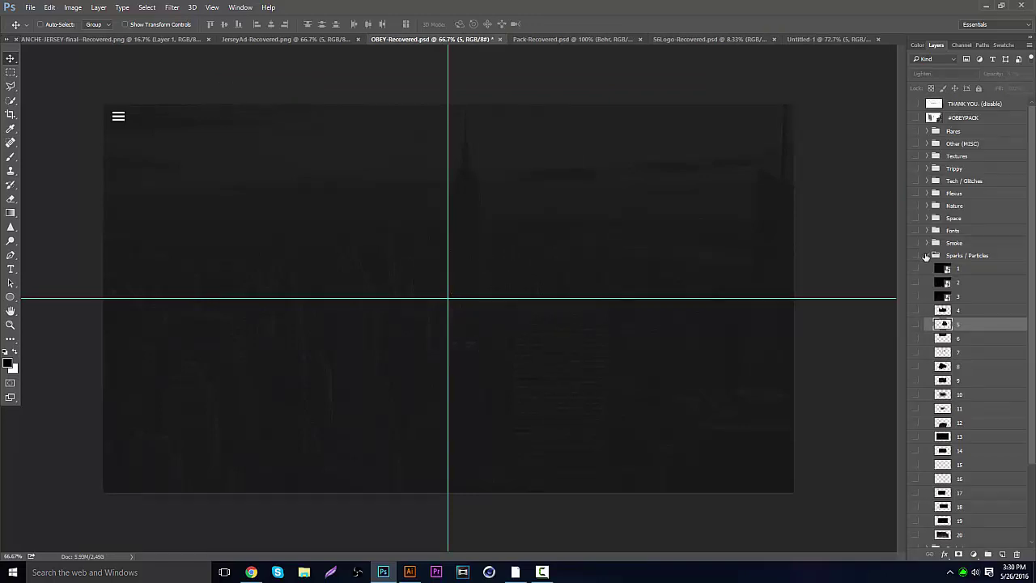
click(927, 256)
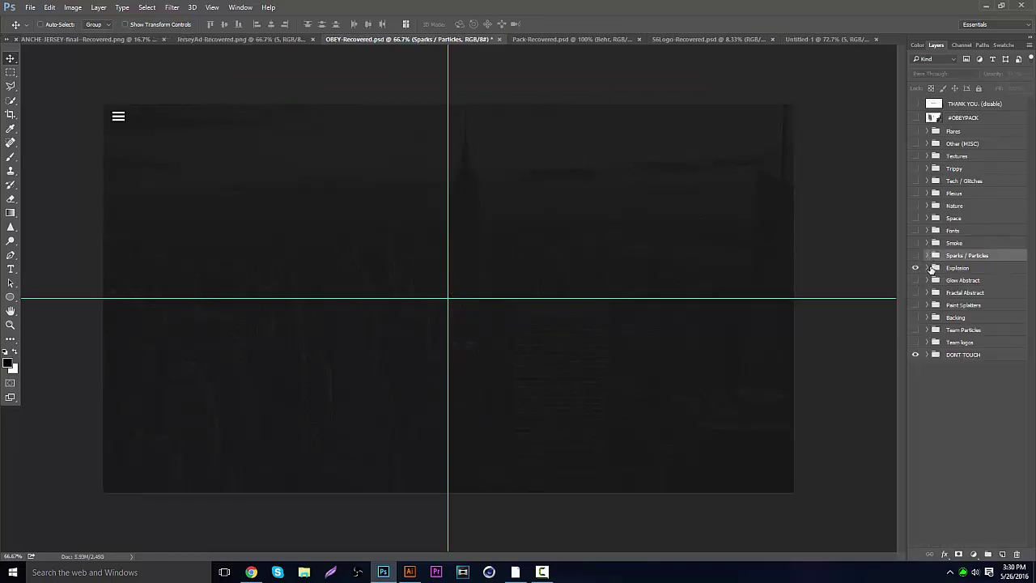
click(927, 268)
click(916, 280)
click(916, 281)
click(916, 295)
click(916, 294)
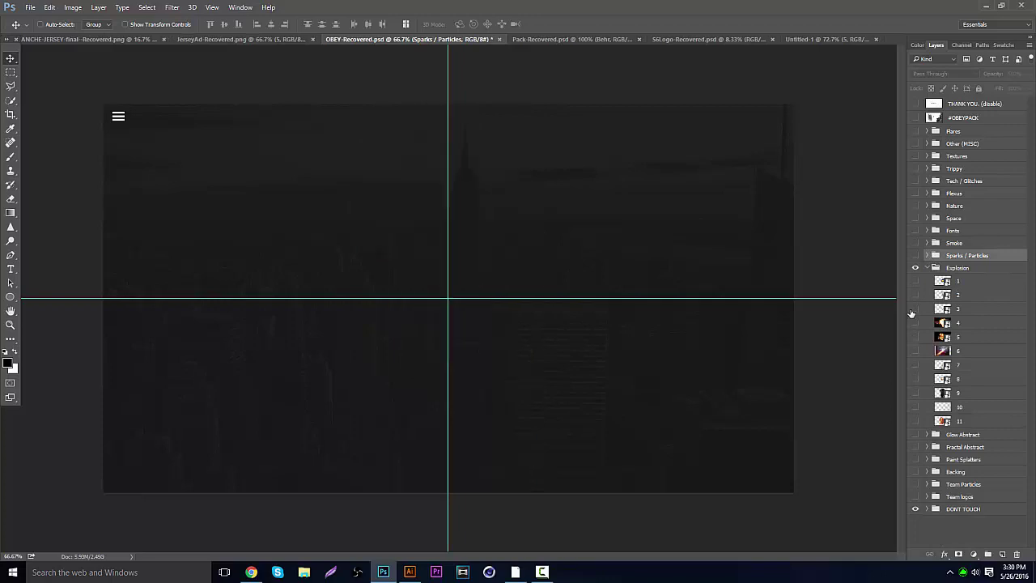
Copy Explosion layer 3 into the poster's lower-left corner and place a duplicate of it toward the right edge.
click(916, 309)
click(951, 312)
drag(703, 227, 878, 42)
key(ctrl+z)
drag(712, 92, 451, 305)
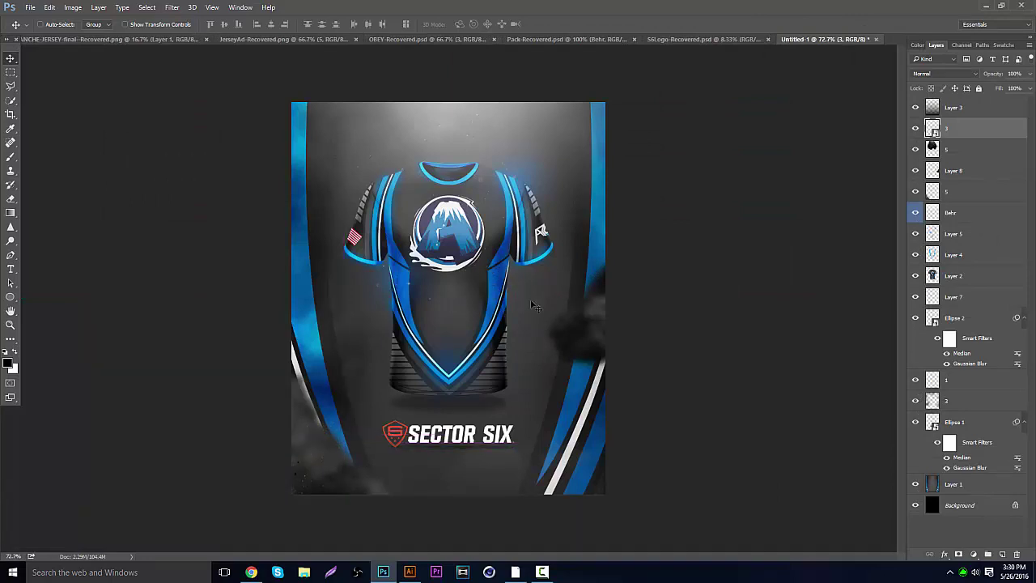
key(ctrl+j)
drag(535, 304, 648, 297)
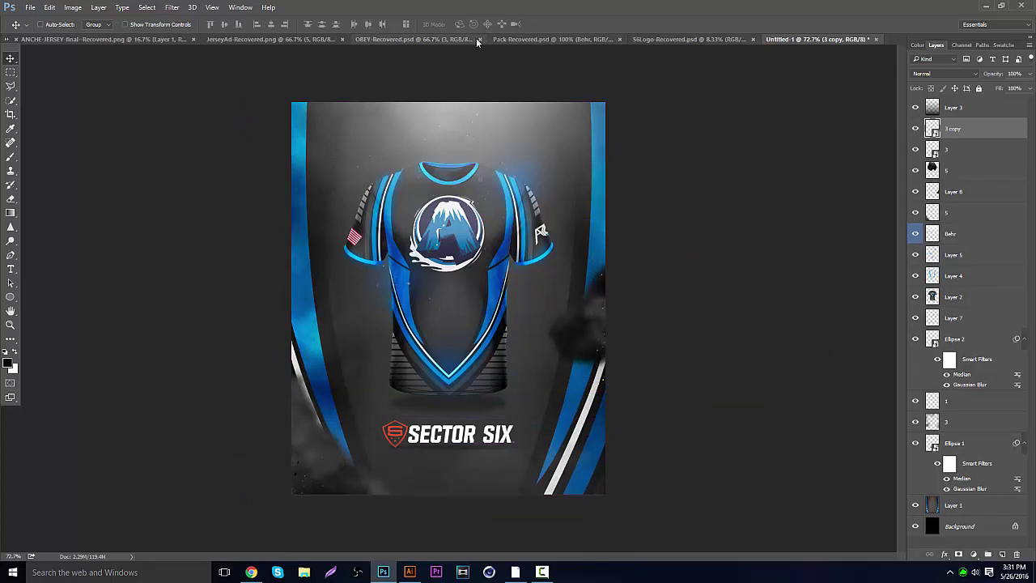
Hide Explosion layer 3 in OBEY-Recovered.psd and preview several Sparks / Particles layers, including 7, 6 and 3.
click(438, 38)
click(915, 308)
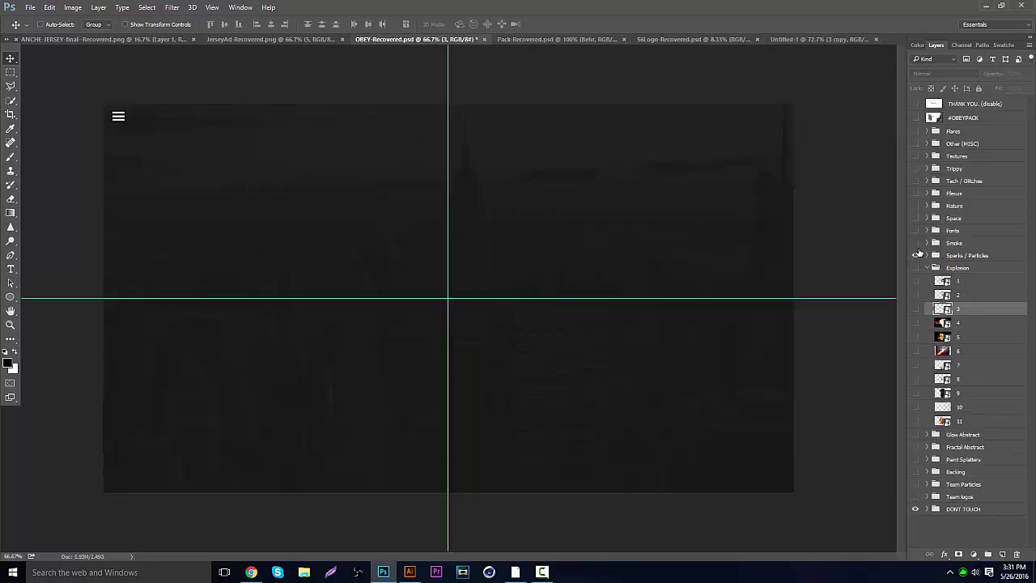
click(927, 255)
scroll(913, 316, down, 1)
click(916, 314)
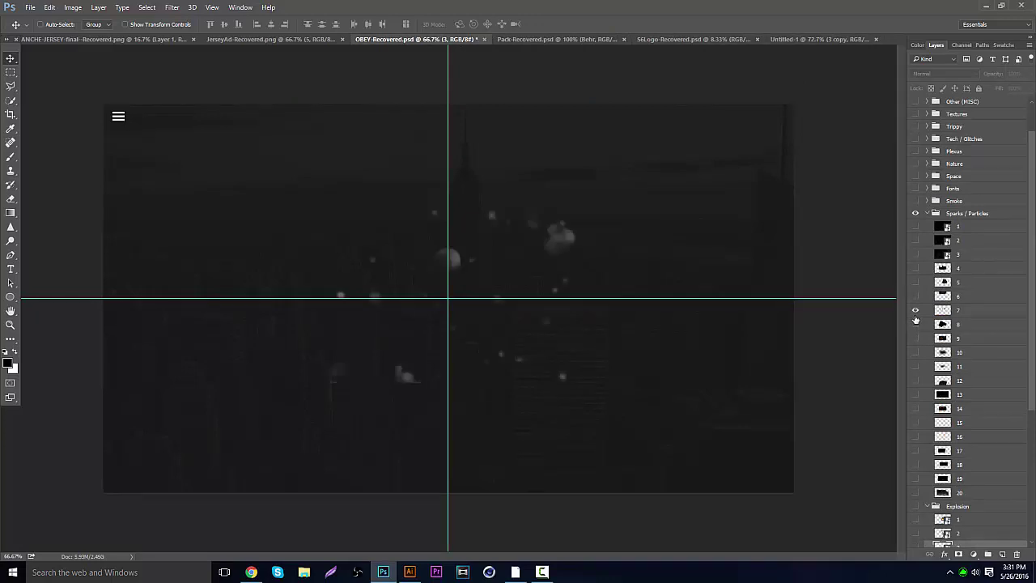
click(916, 313)
click(915, 298)
click(916, 297)
click(916, 256)
click(916, 257)
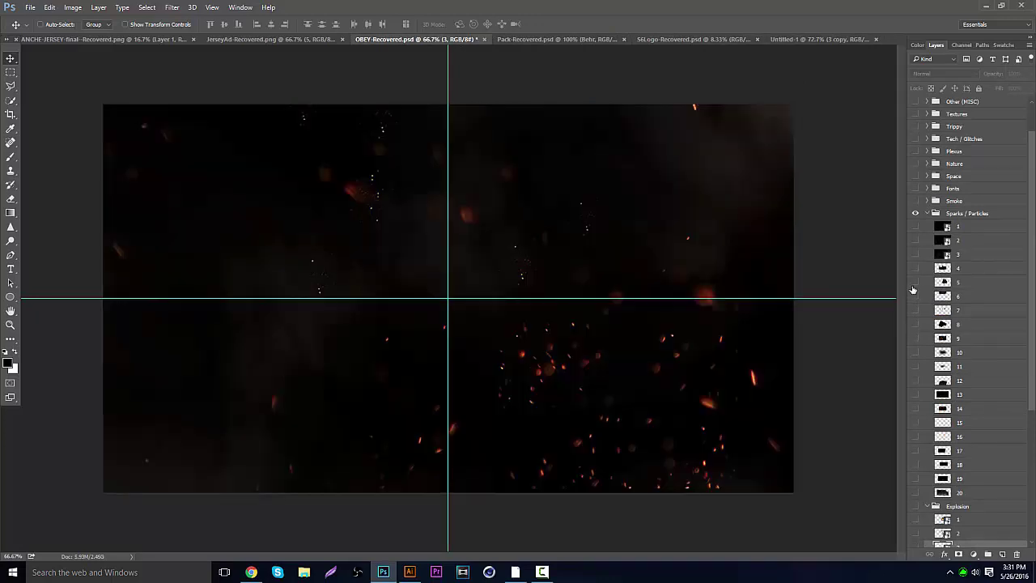
click(916, 255)
Copy Sparks / Particles layer 12 into the poster and position the sparks along its bottom edge.
scroll(905, 317, down, 1)
click(916, 324)
click(915, 323)
click(916, 324)
click(960, 324)
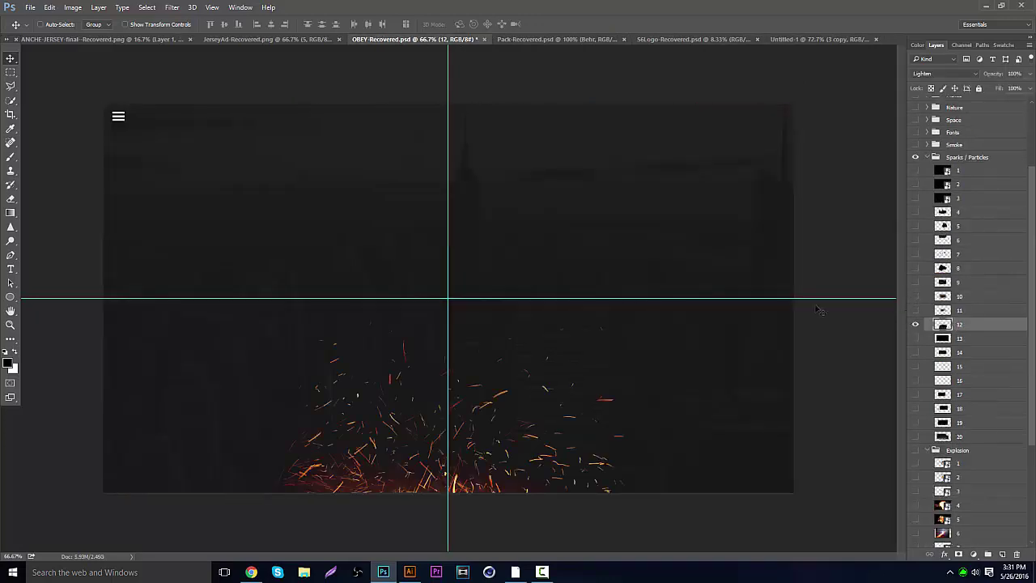
drag(559, 189, 824, 42)
drag(724, 119, 738, 332)
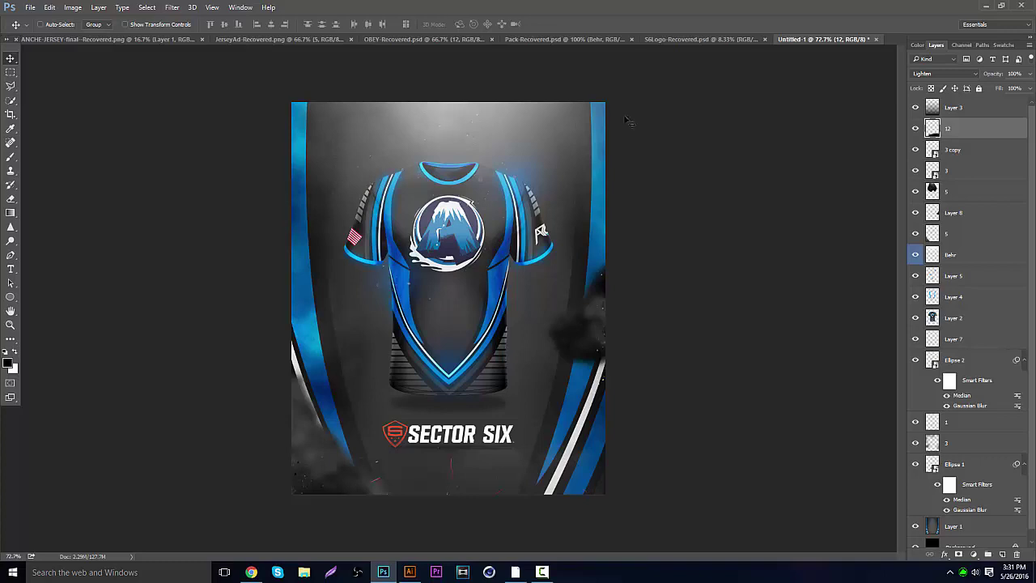
mouse_move(538, 240)
mouse_down()
mouse_move(563, 231)
mouse_move(537, 235)
mouse_up()
Switch to Pack-Recovered.psd, hide the white top-light layer and preview the blue lens flare layers in the Open Me group.
click(538, 39)
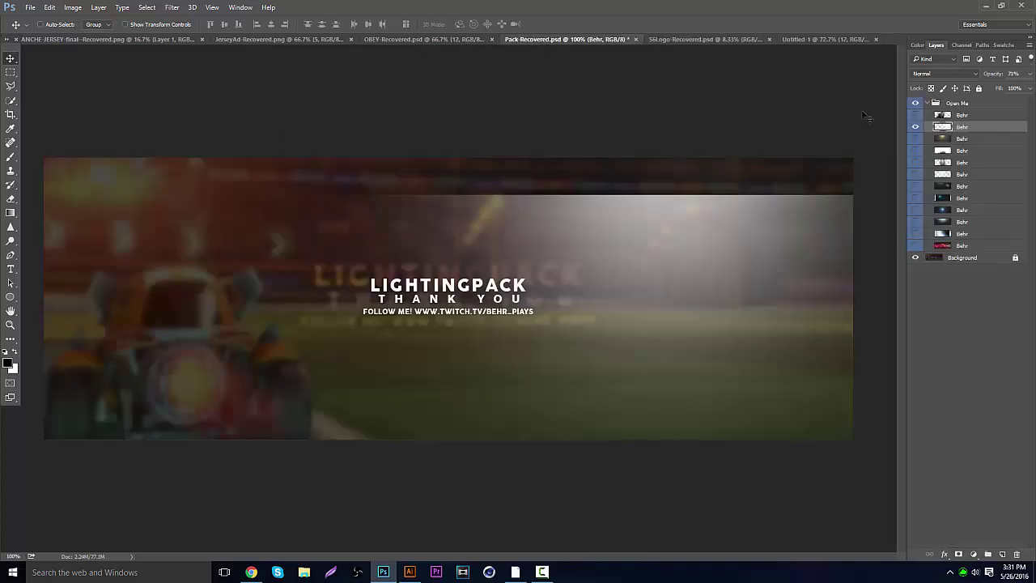
click(916, 127)
click(915, 198)
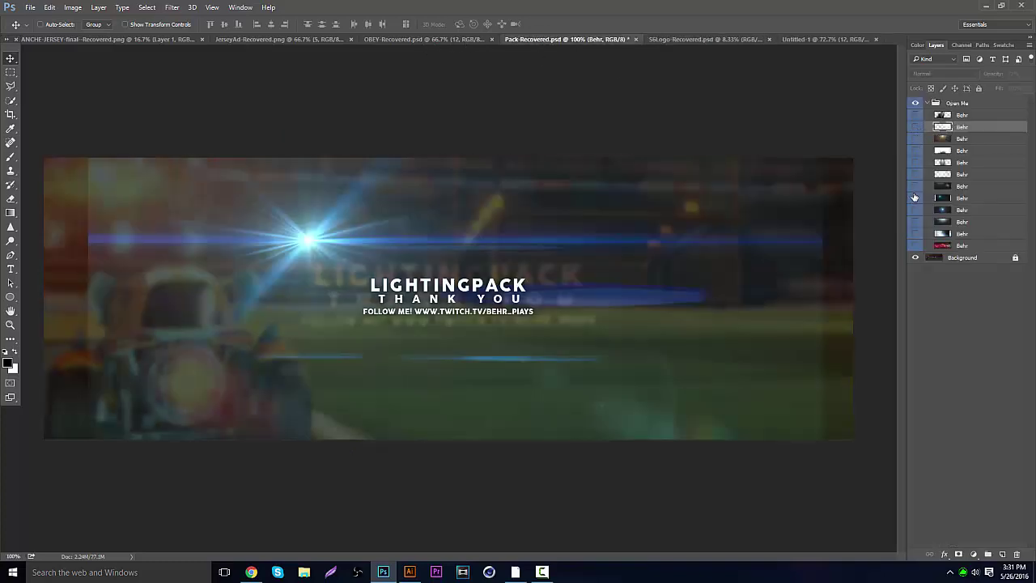
click(915, 210)
click(915, 210)
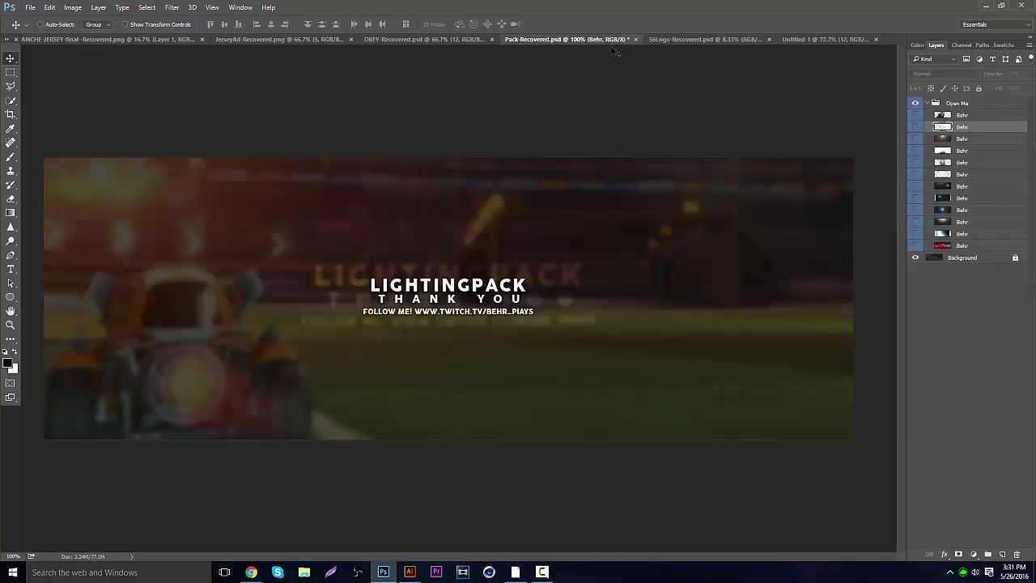
Copy glow layer 21 from JerseyAd-Recovered.png to the poster's left side and place a duplicate toward the upper-right edge.
click(425, 39)
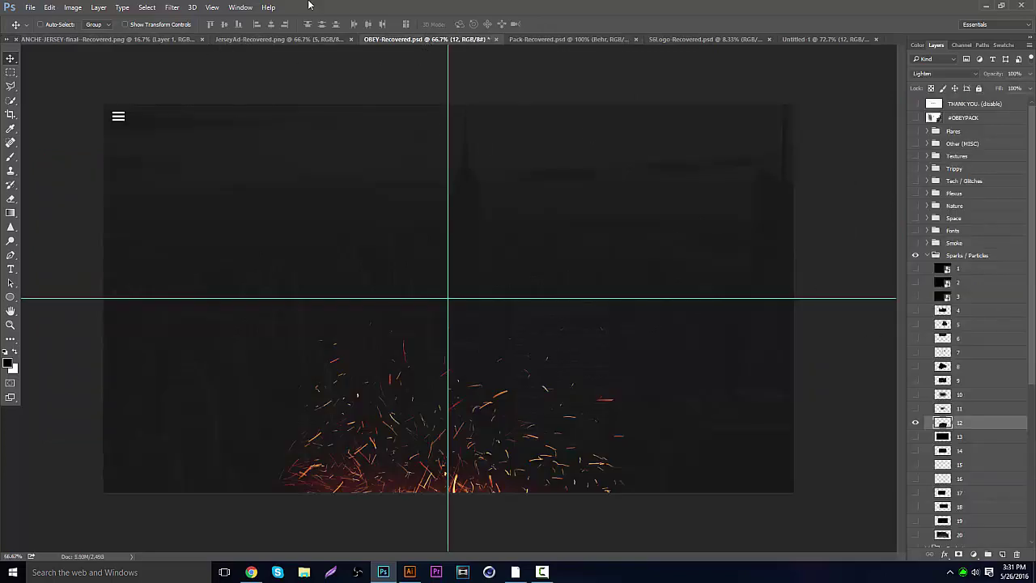
click(278, 39)
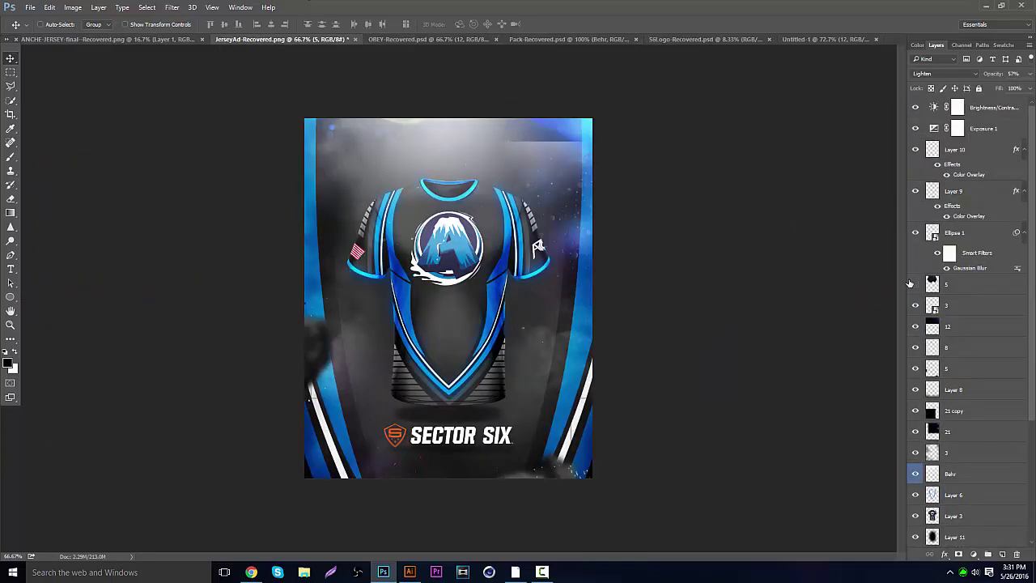
scroll(915, 292, down, 3)
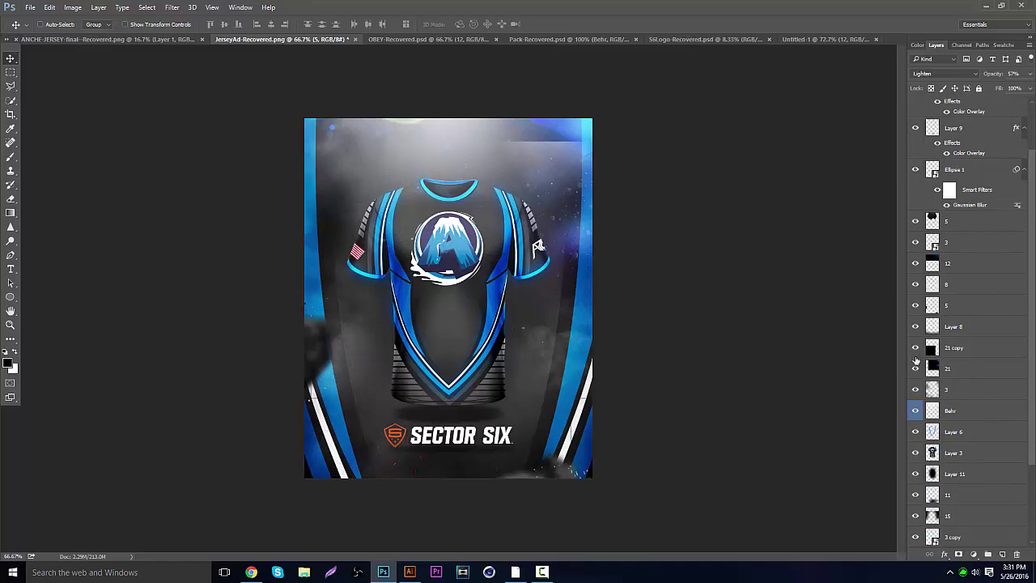
click(915, 368)
click(970, 372)
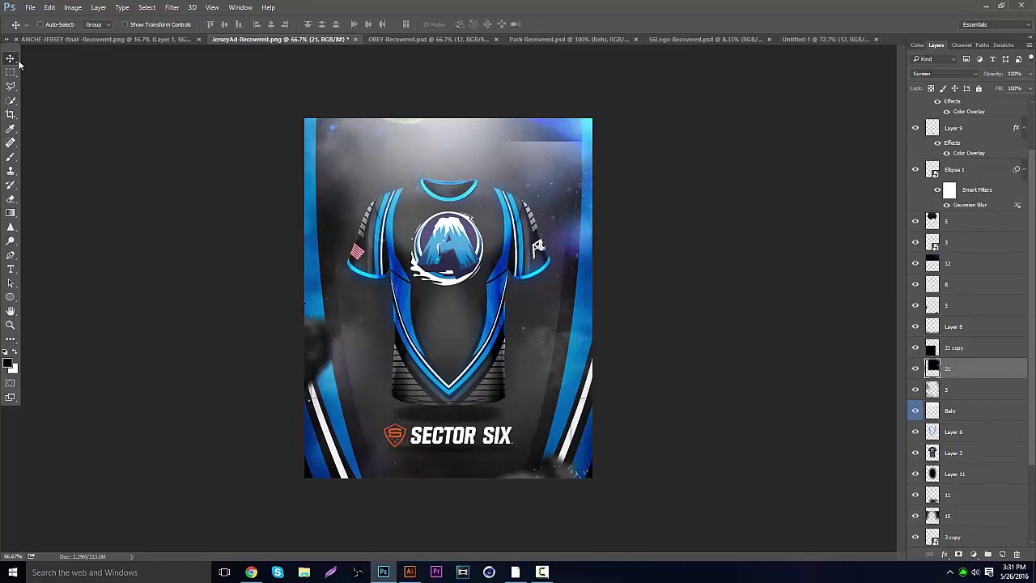
drag(413, 158, 395, 326)
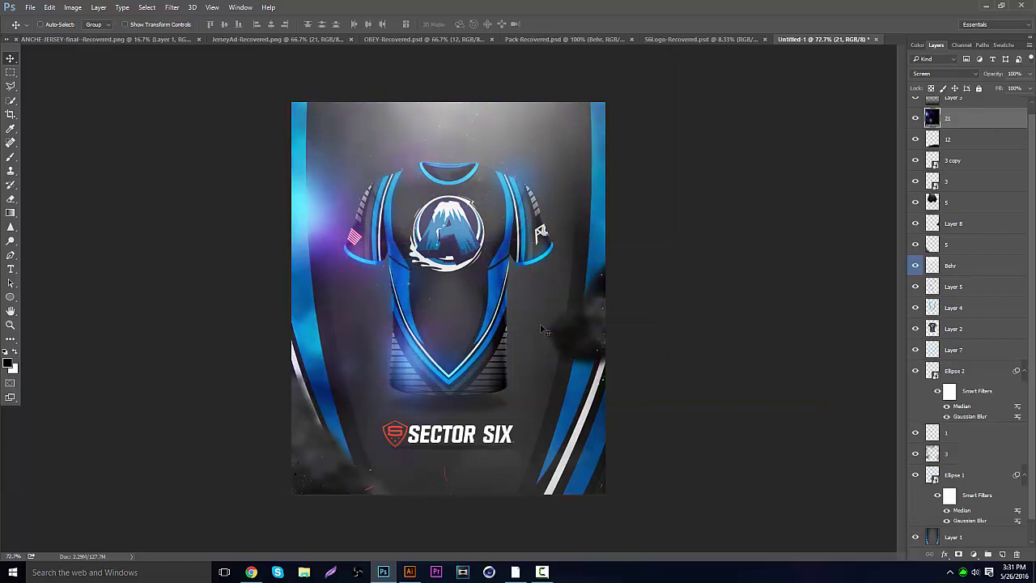
alt+drag(544, 329, 647, 230)
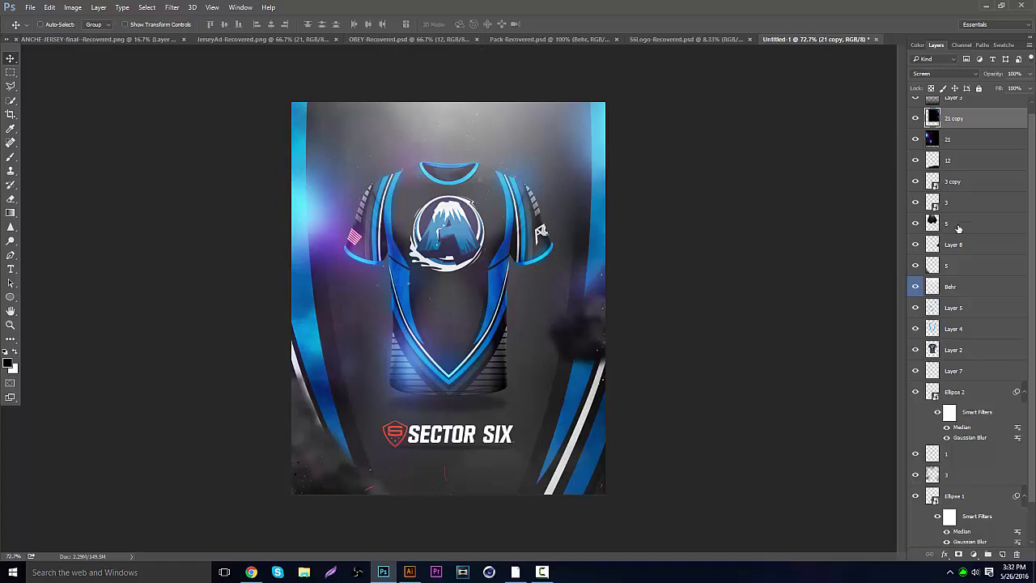
Merge all poster layers from Layer 3 down to Background into one, and duplicate the merged layer.
scroll(960, 229, up, 1)
click(1004, 114)
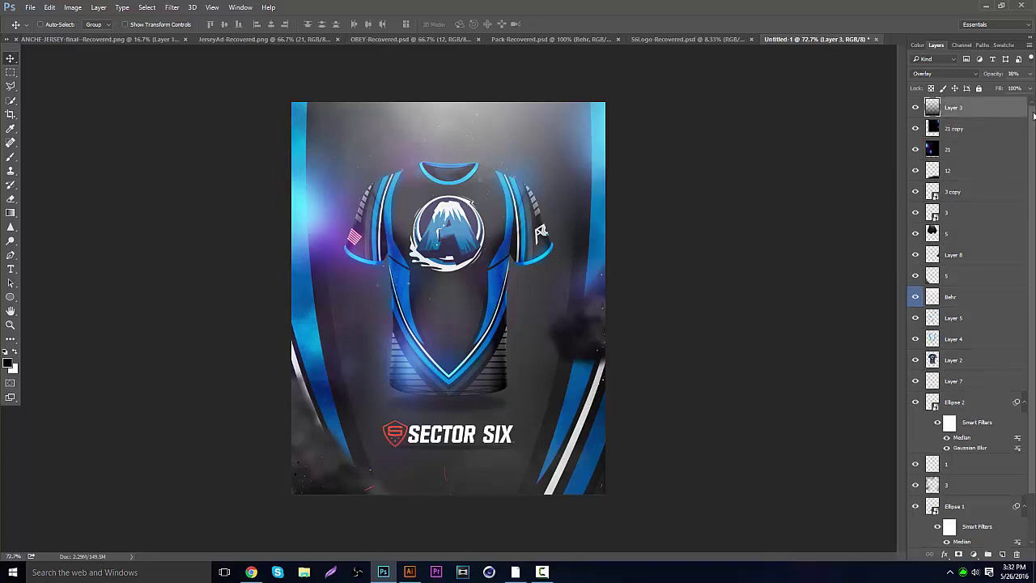
drag(1027, 116, 1032, 360)
shift+click(975, 539)
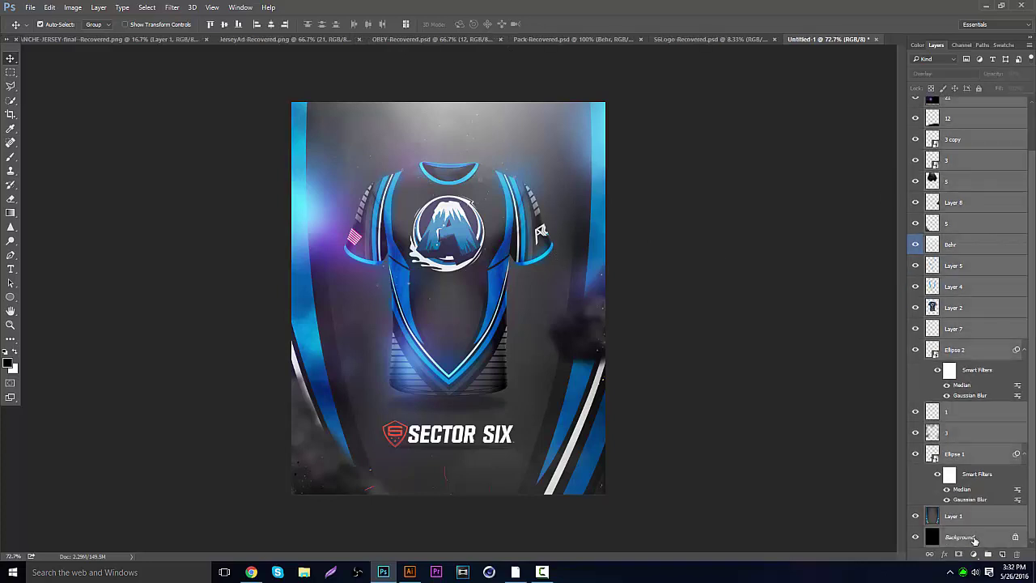
key(ctrl+e)
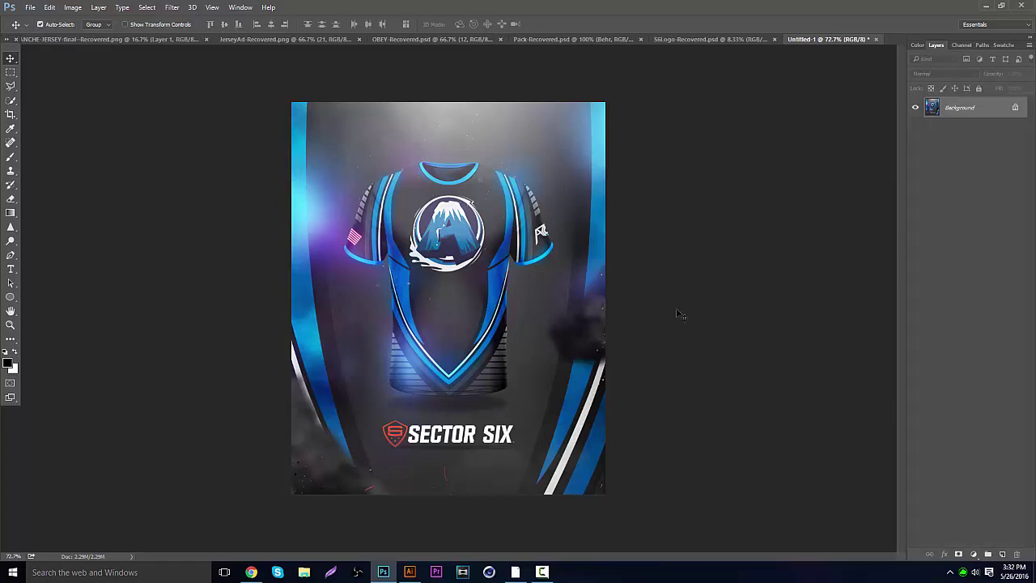
key(ctrl+j)
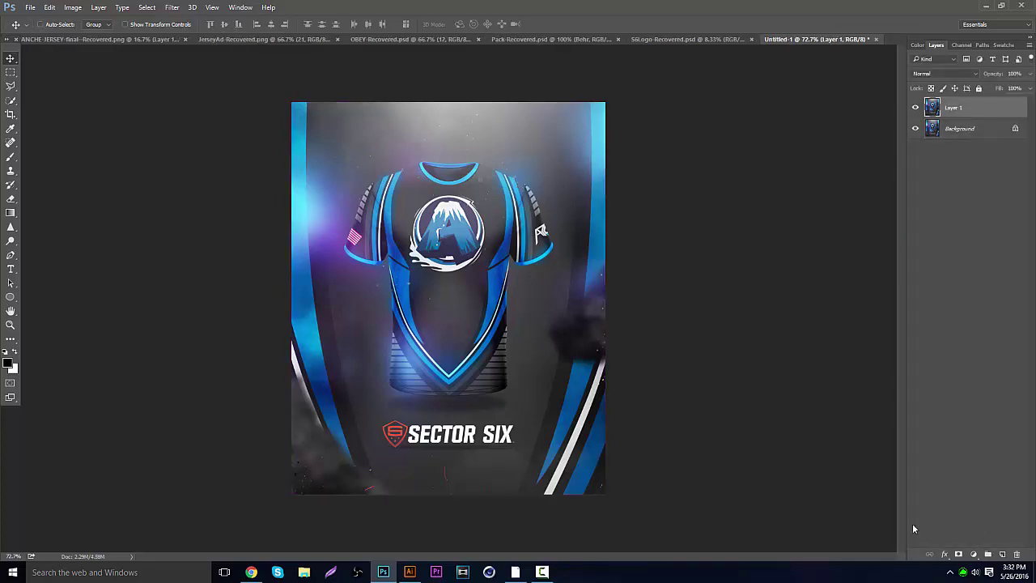
Add an Exposure adjustment layer with Exposure +0.44 and Gamma Correction 0.79.
click(974, 555)
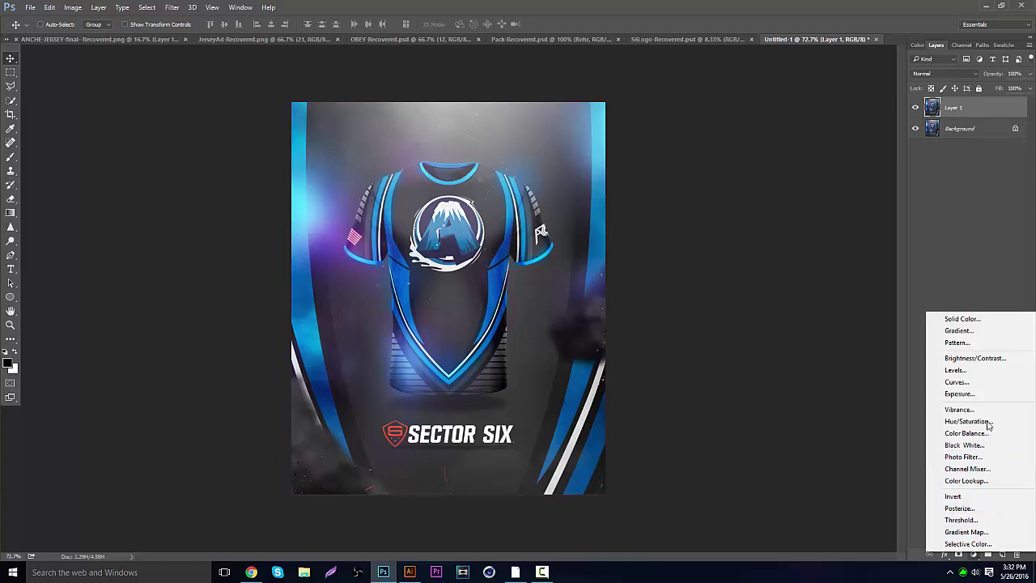
click(966, 395)
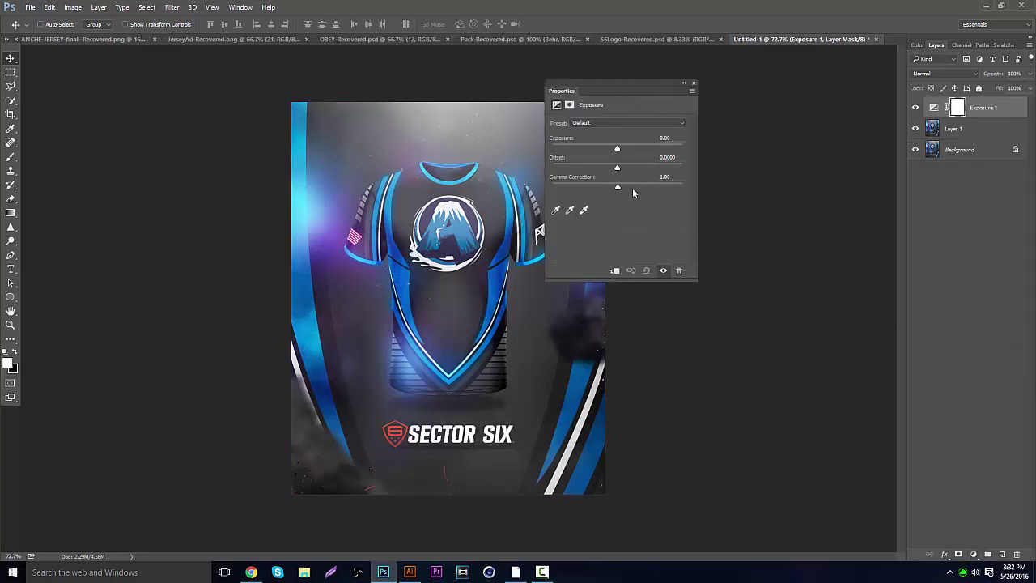
drag(618, 190, 622, 151)
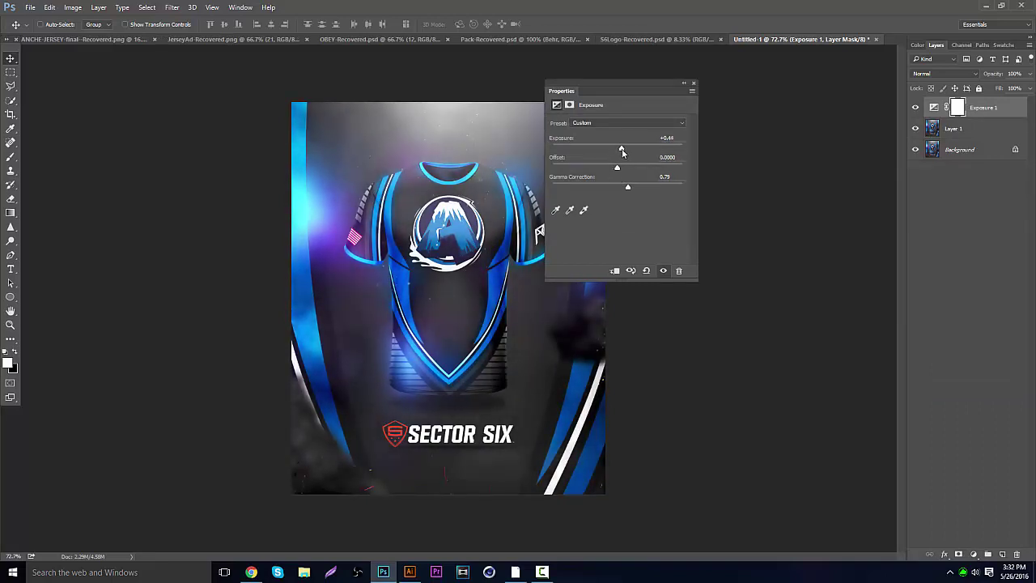
click(693, 83)
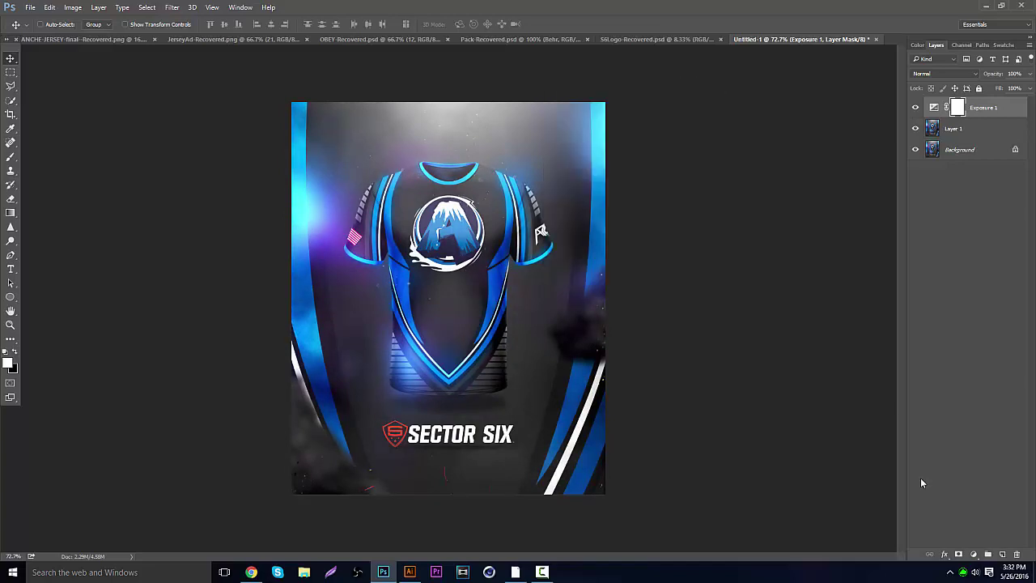
Add a Brightness/Contrast adjustment layer that adjusts brightness and contrast, and set the layer's opacity to 46%.
click(973, 555)
click(978, 358)
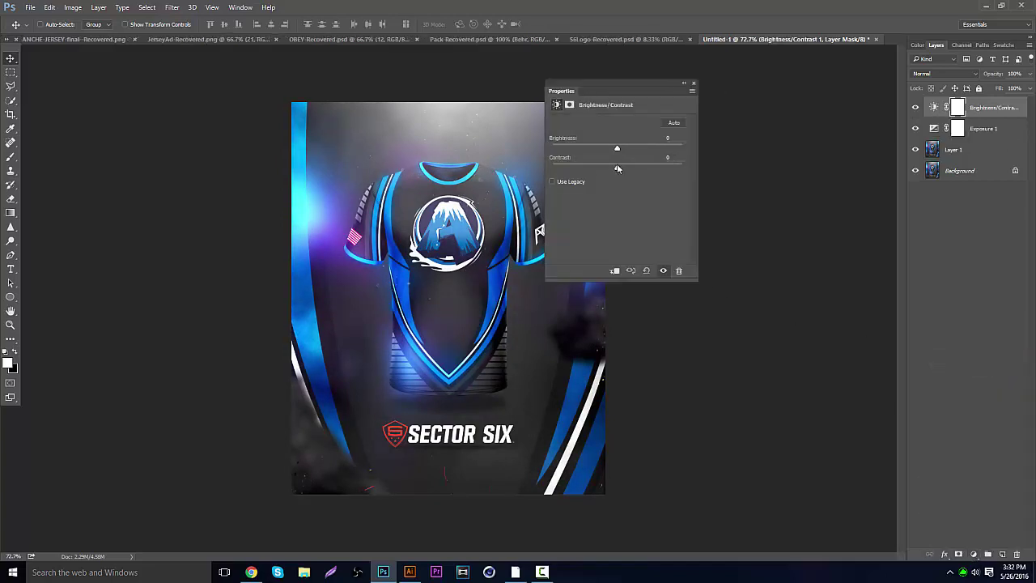
drag(630, 170, 614, 148)
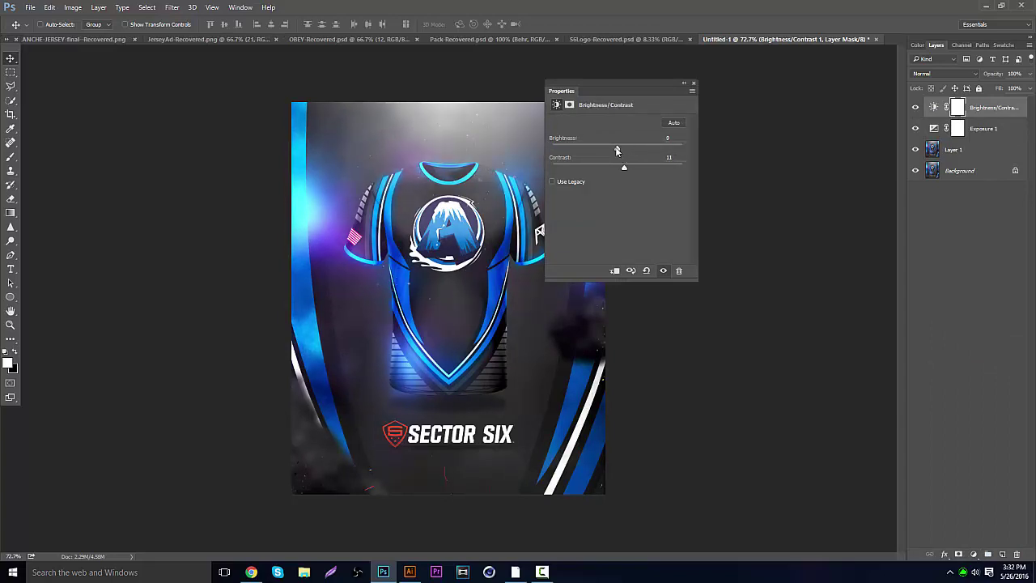
click(693, 86)
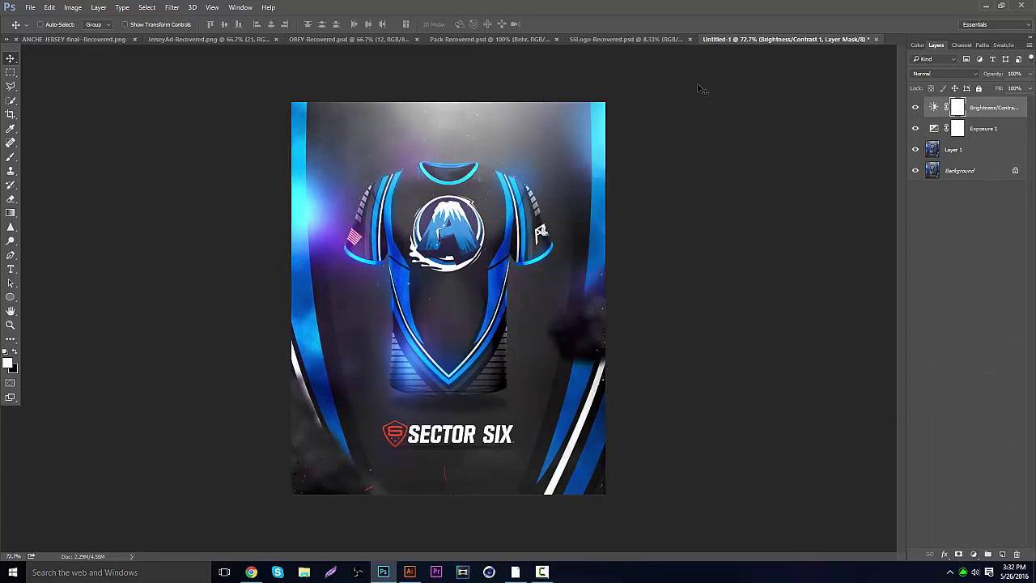
click(1030, 78)
drag(1028, 87, 1001, 87)
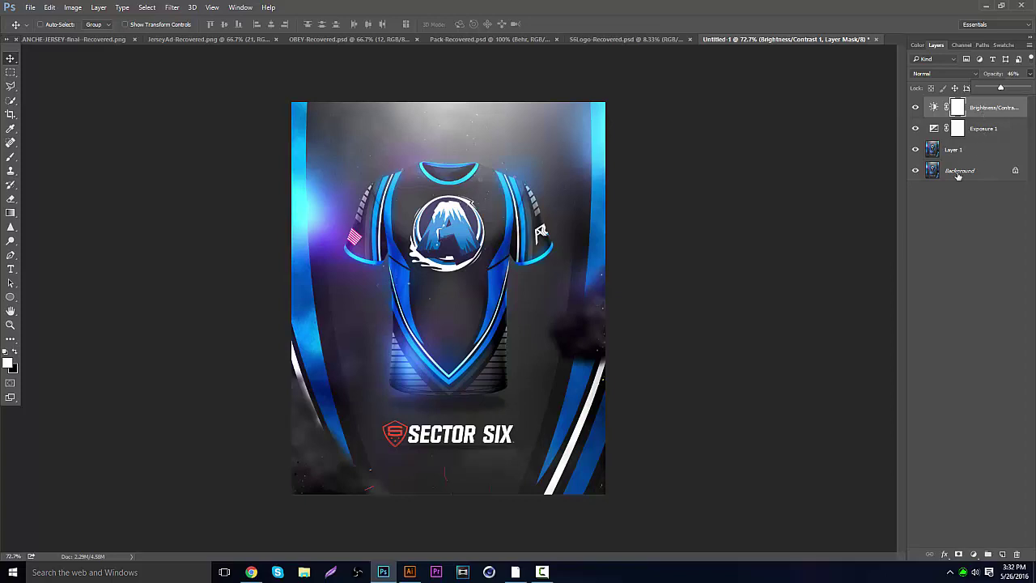
Apply a Lens Blur with radius 5 to Layer 1 and erase the blurred layer over the jersey and Sector Six logo.
click(961, 152)
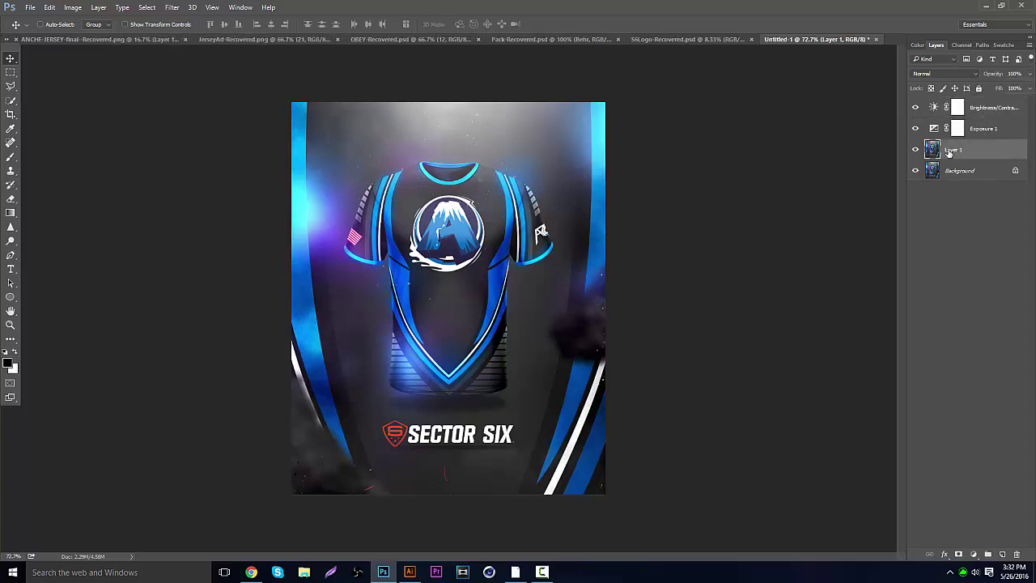
click(173, 7)
mouse_move(234, 130)
click(342, 179)
click(915, 194)
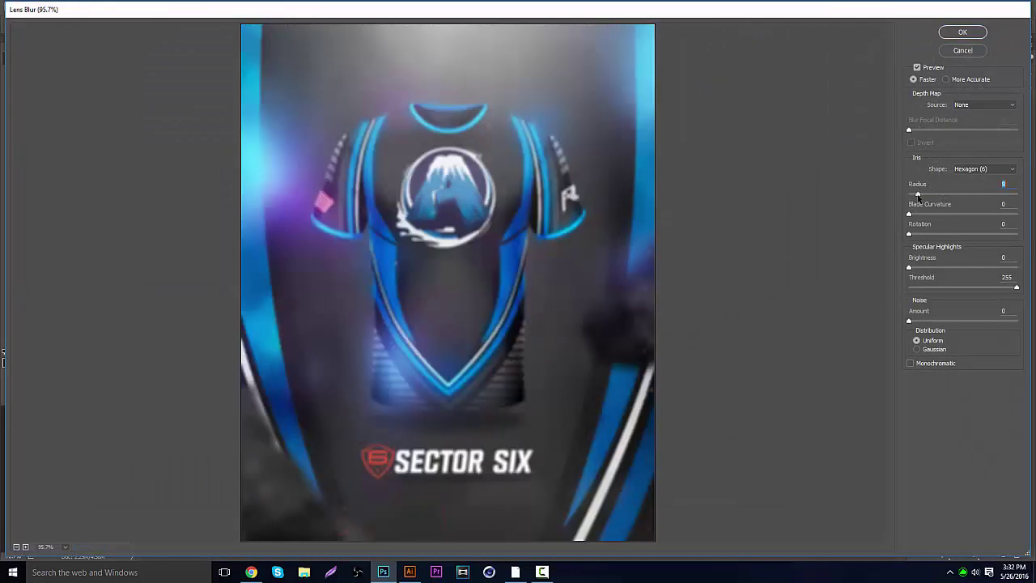
click(962, 35)
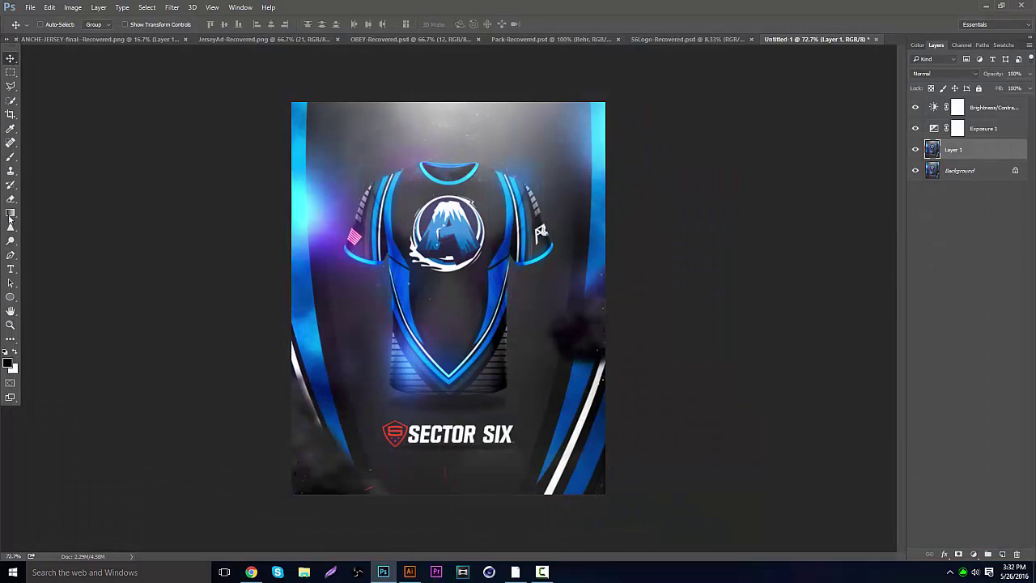
mouse_move(429, 226)
mouse_down()
mouse_move(453, 213)
mouse_move(397, 234)
mouse_up()
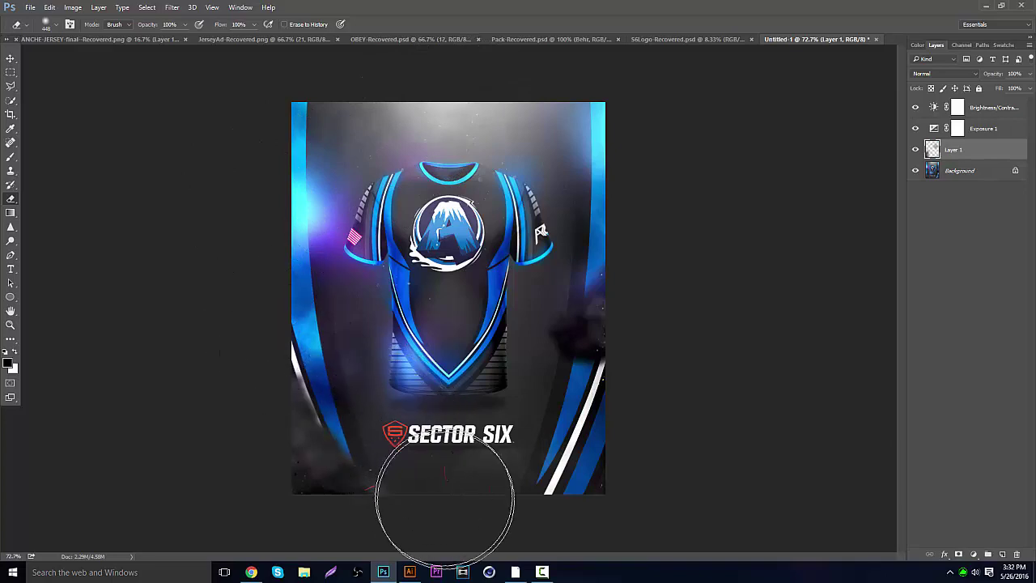
Compare the whole poster with the original design in JerseyAd-Recovered.png.
click(11, 324)
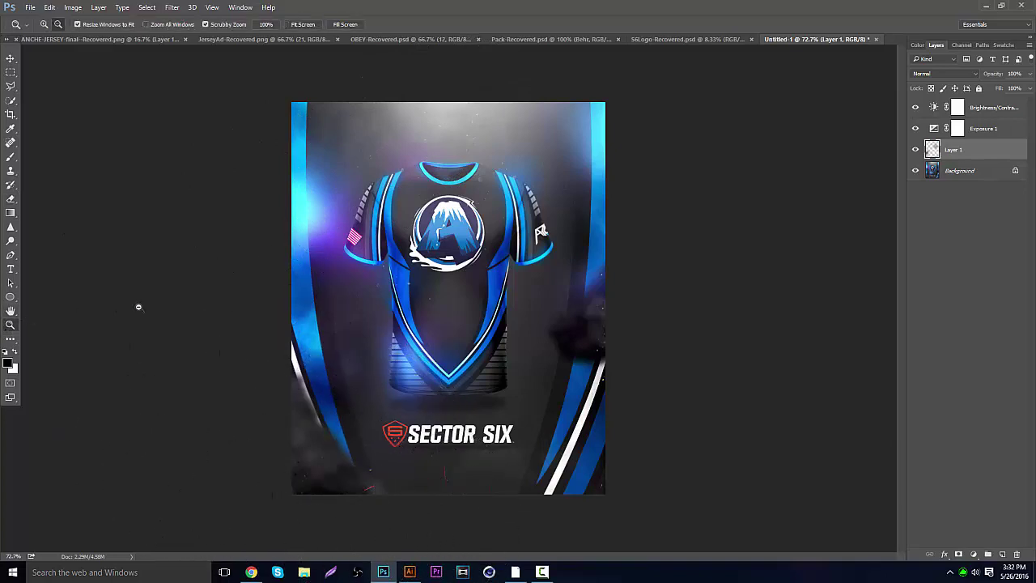
alt+click(429, 274)
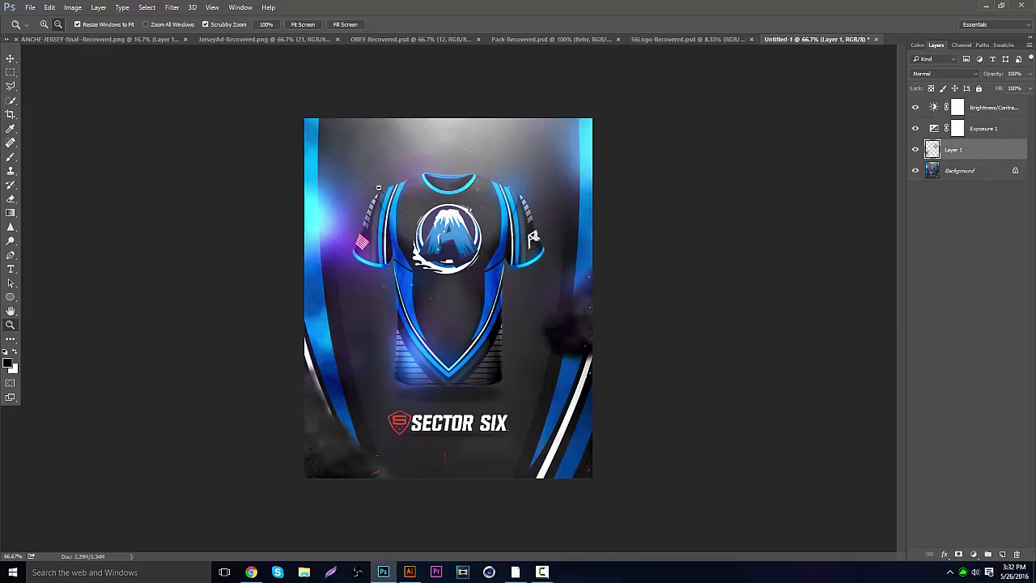
click(283, 40)
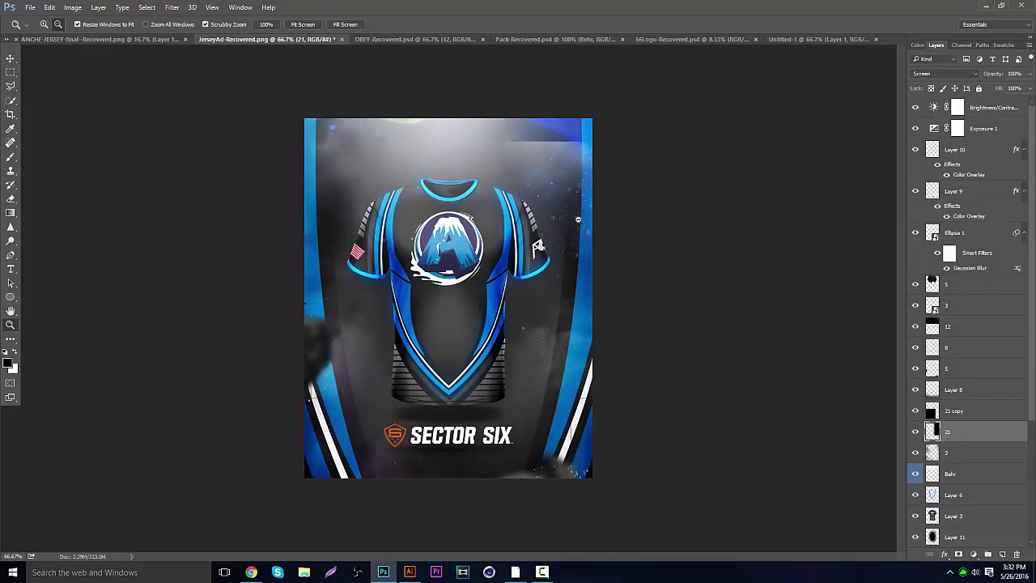
click(810, 40)
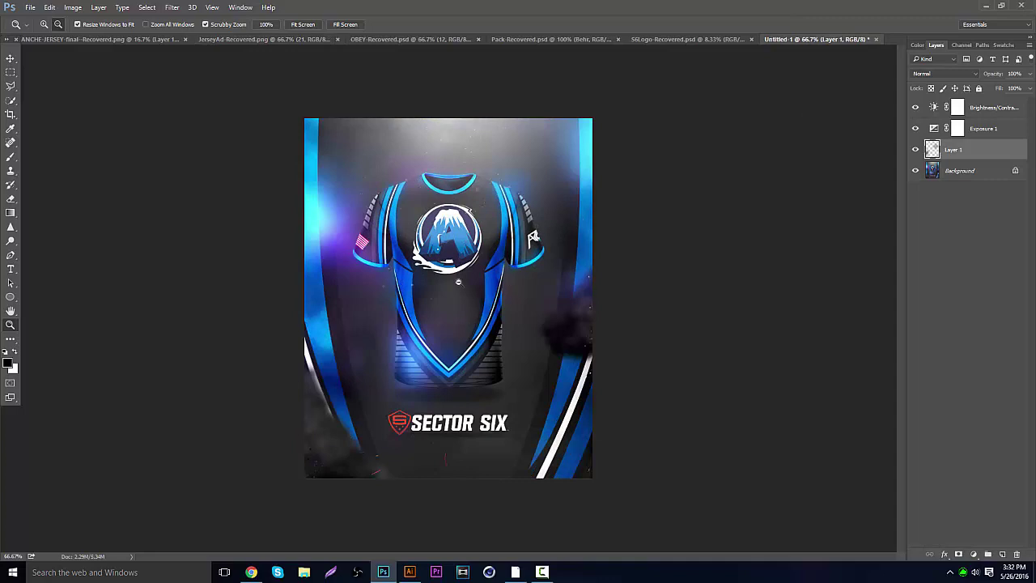
click(542, 573)
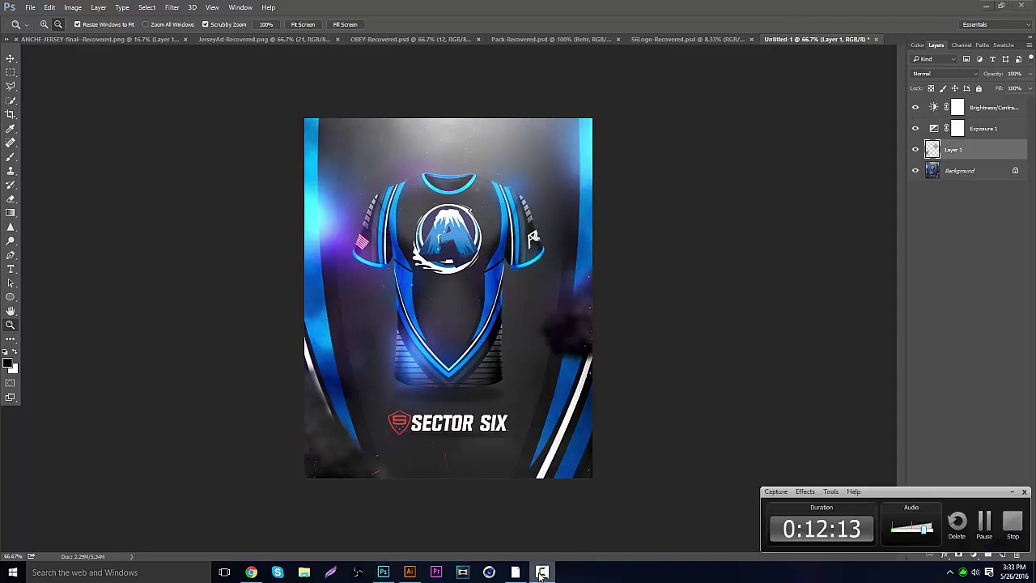
click(542, 573)
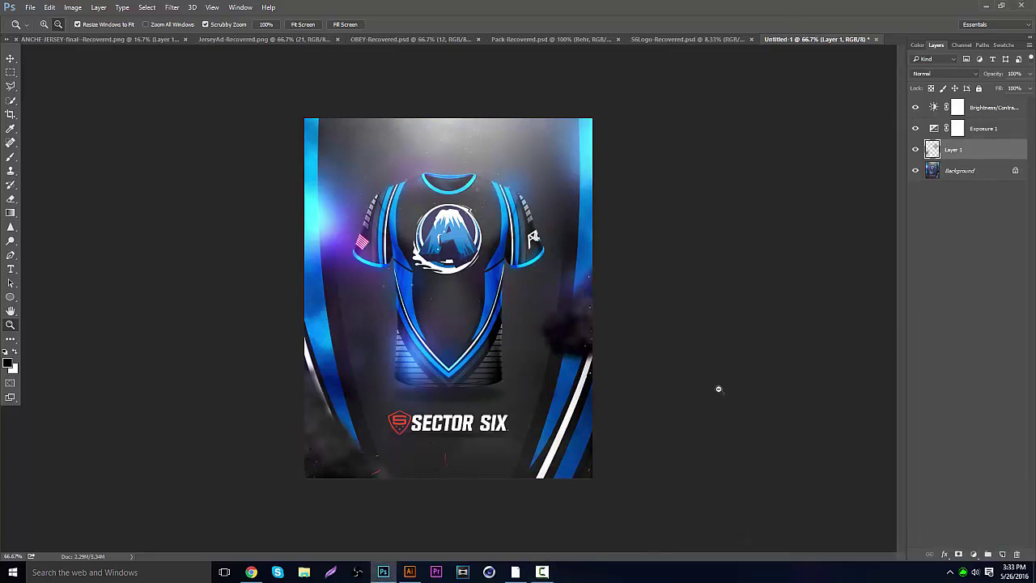